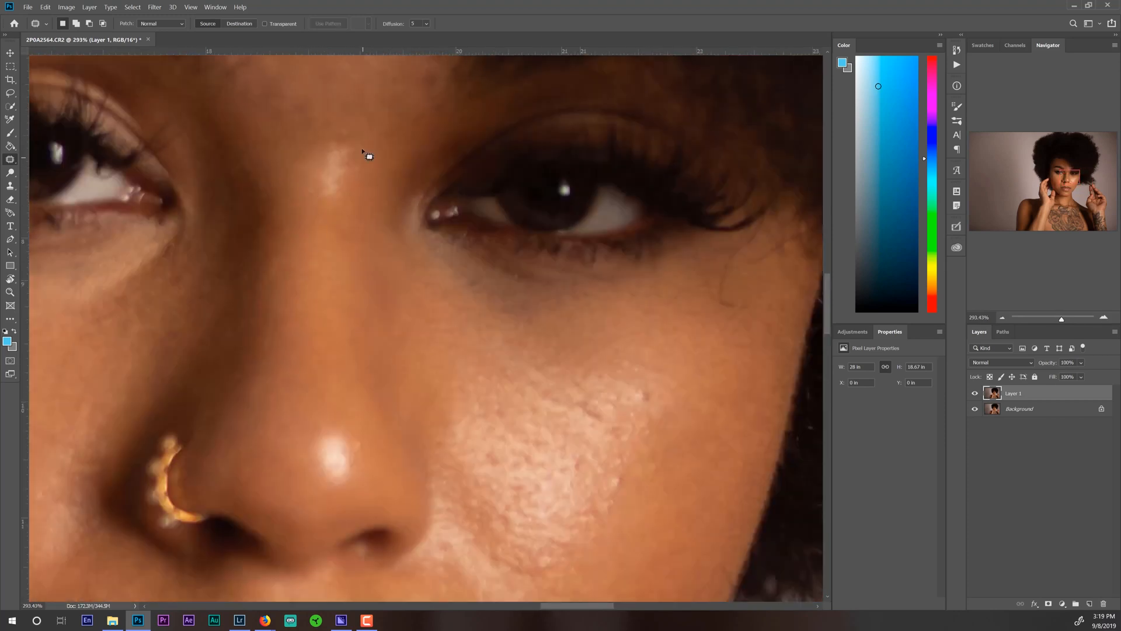
Activate the Patch tool.
scroll(550, 345, up, 10)
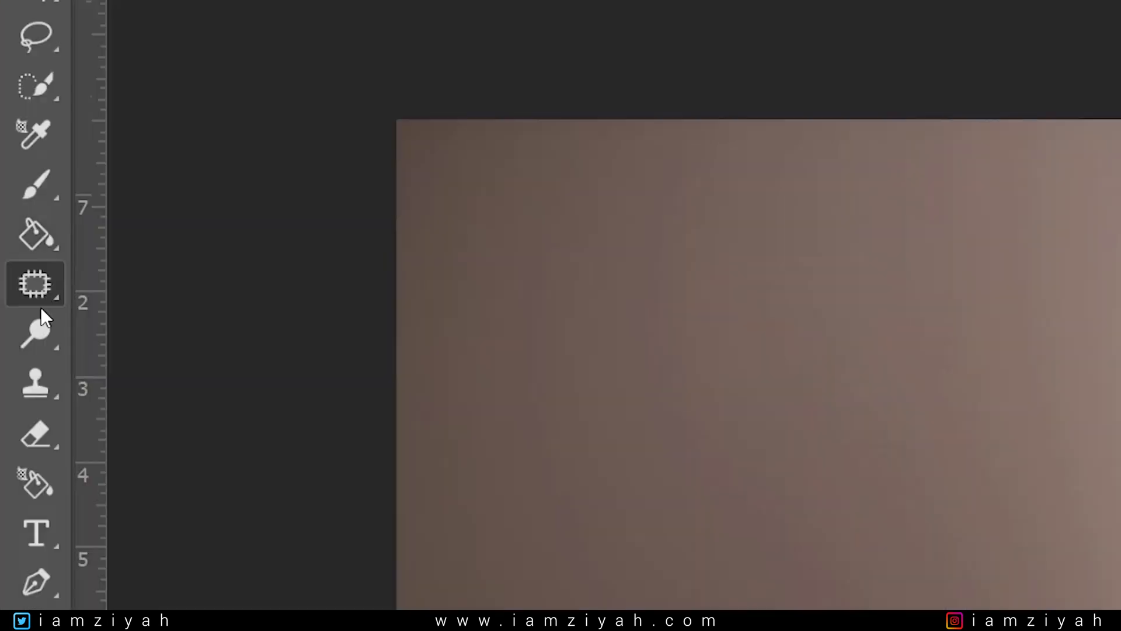
right_click(40, 286)
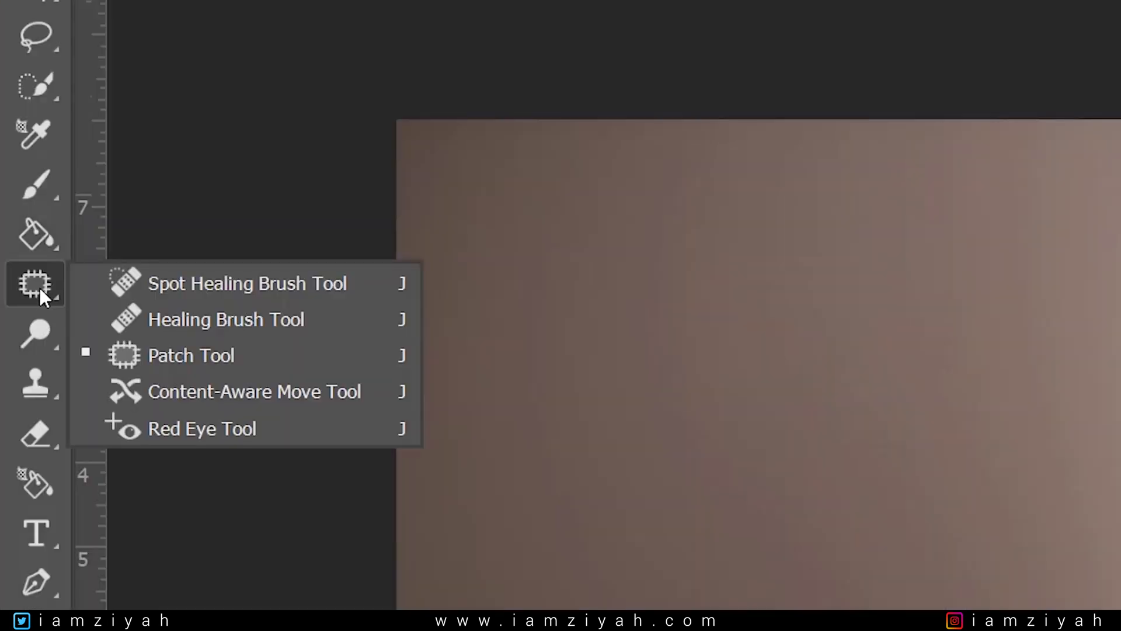
click(308, 360)
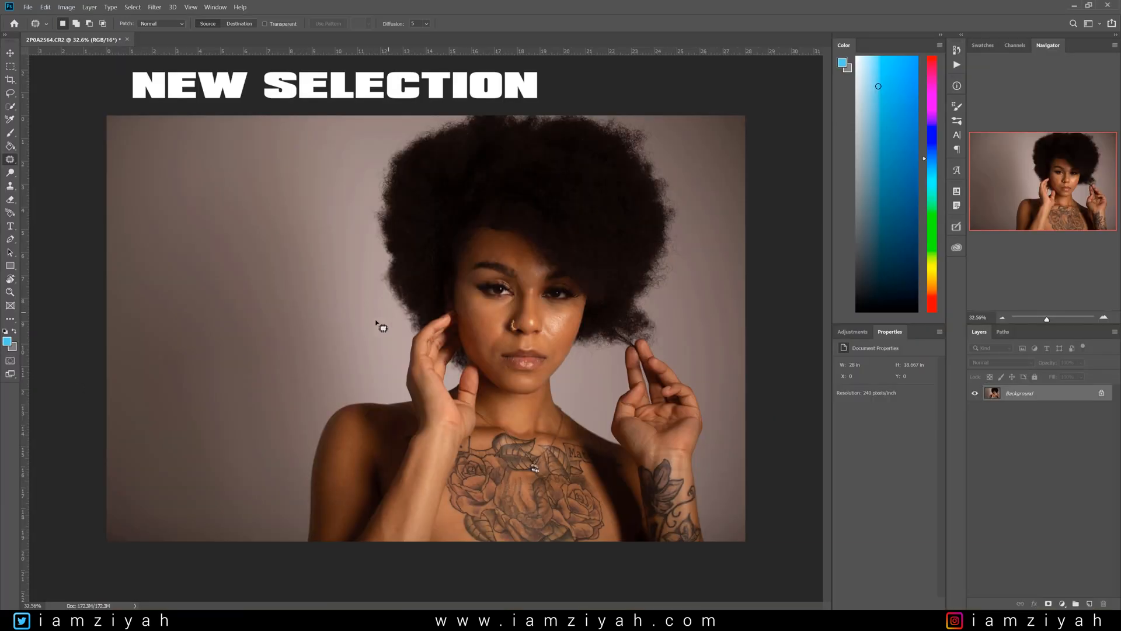
Draw several separate freehand patch selections on the plain backdrop in New Selection mode, and clear the last one.
scroll(300, 312, up, 4)
scroll(224, 273, down, 5)
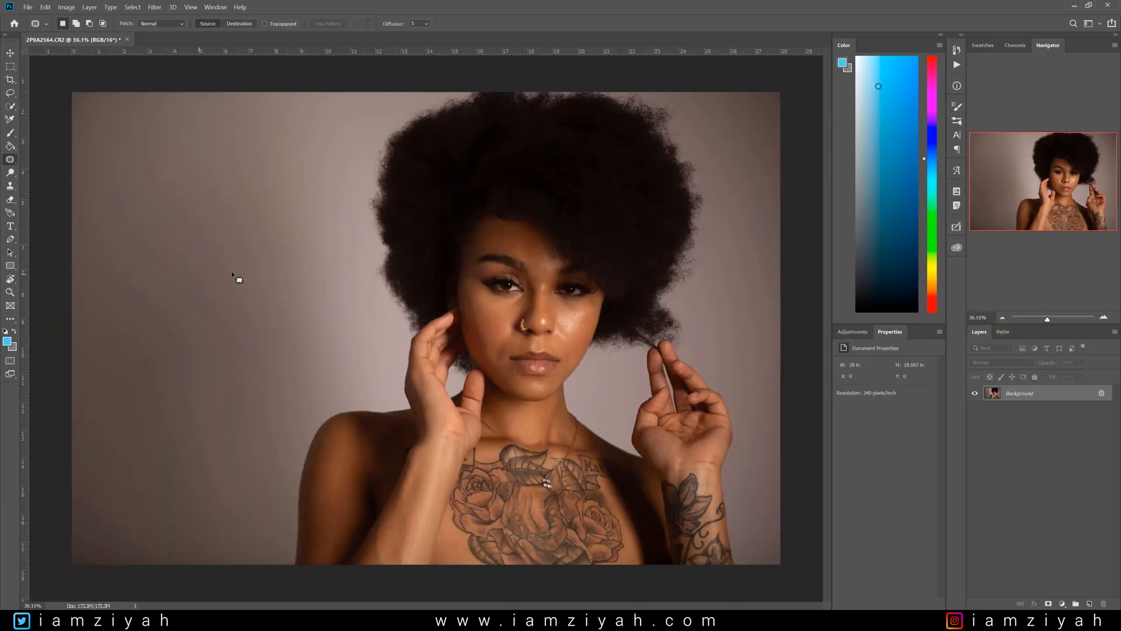
mouse_move(275, 205)
mouse_down()
mouse_move(163, 220)
mouse_move(243, 165)
mouse_move(301, 237)
mouse_up()
mouse_move(266, 279)
mouse_down()
mouse_move(208, 385)
mouse_move(239, 270)
mouse_up()
mouse_move(242, 132)
mouse_down()
mouse_move(196, 248)
mouse_move(317, 206)
mouse_move(243, 133)
mouse_up()
mouse_move(225, 269)
mouse_down()
mouse_move(188, 388)
mouse_move(218, 275)
mouse_up()
mouse_move(266, 155)
mouse_down()
mouse_move(283, 264)
mouse_move(318, 158)
mouse_move(263, 157)
mouse_up()
mouse_move(257, 275)
mouse_down()
mouse_move(205, 380)
mouse_move(233, 290)
mouse_up()
mouse_move(273, 172)
mouse_down()
mouse_move(321, 258)
mouse_move(266, 151)
mouse_up()
key(ctrl+d)
Combine overlapping freehand outlines on the backdrop into one patch selection with Add to Selection, and clear it.
click(75, 23)
mouse_move(288, 240)
mouse_down()
mouse_move(175, 210)
mouse_move(293, 191)
mouse_move(251, 308)
mouse_move(285, 372)
mouse_move(258, 380)
mouse_move(125, 320)
mouse_move(195, 446)
mouse_move(213, 390)
mouse_move(233, 406)
mouse_move(188, 546)
mouse_move(99, 475)
mouse_move(187, 497)
mouse_up()
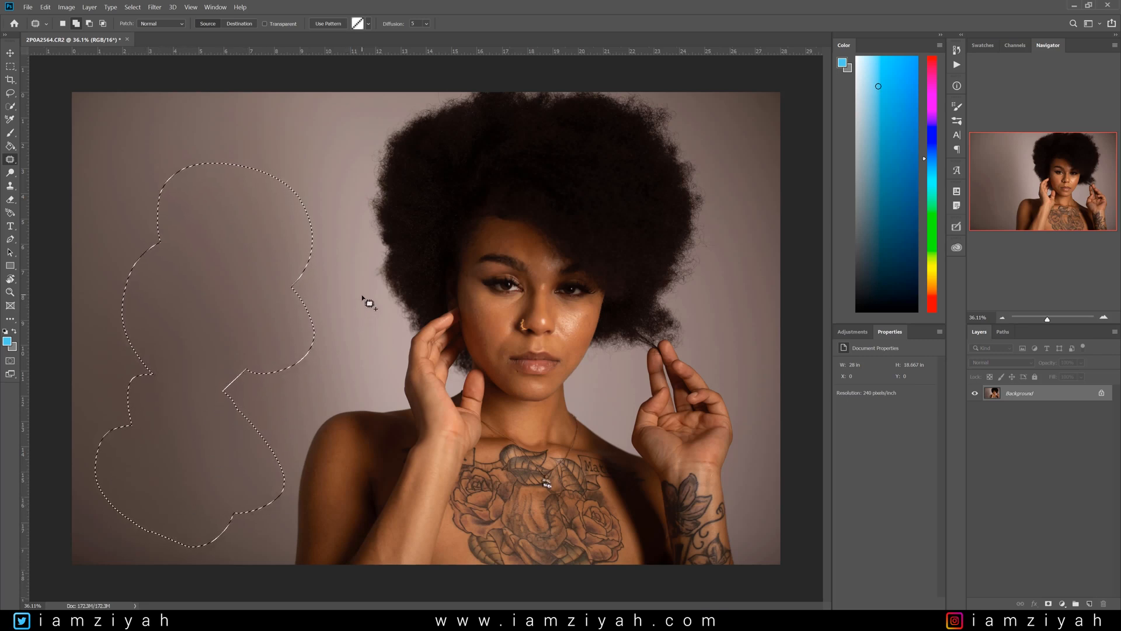
key(ctrl+d)
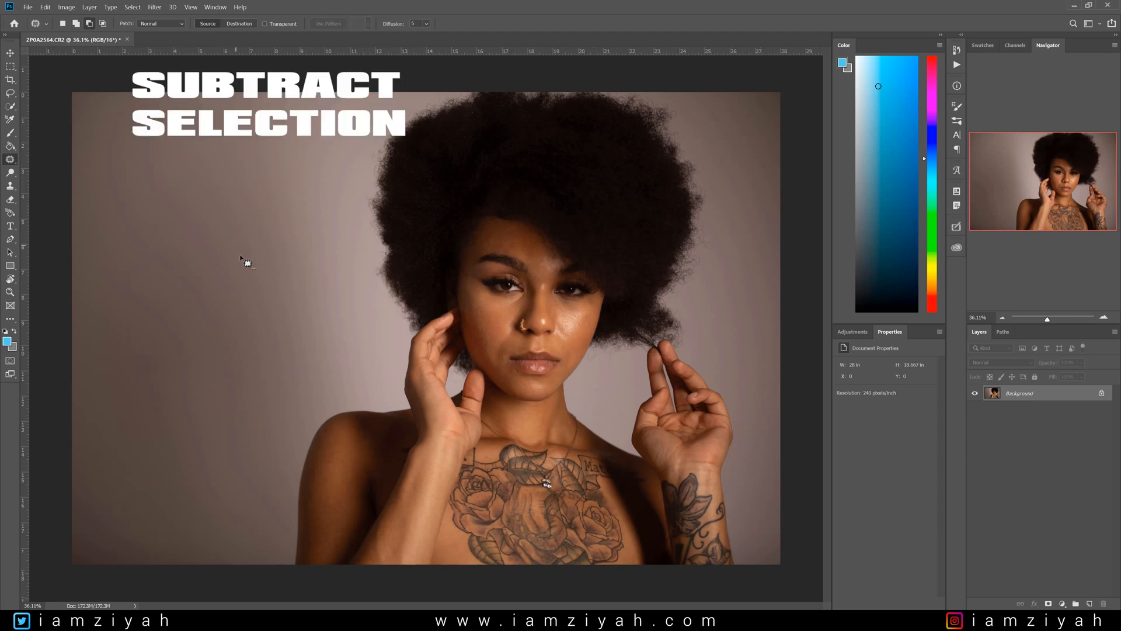
Draw a patch selection on the backdrop, cut away its lower part in Subtract mode, and clear it.
mouse_move(255, 204)
mouse_down()
mouse_move(228, 198)
mouse_move(288, 261)
mouse_move(191, 282)
mouse_move(234, 179)
mouse_up()
mouse_move(318, 315)
mouse_down()
mouse_move(159, 256)
mouse_move(265, 375)
mouse_move(302, 316)
mouse_up()
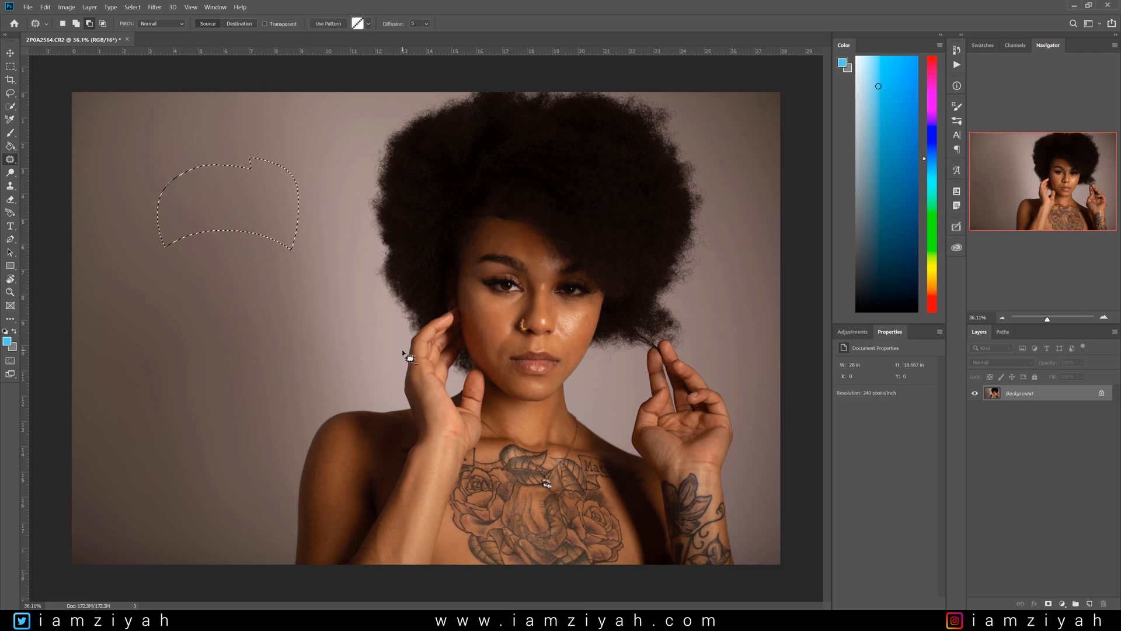
key(ctrl+d)
Draw overlapping patch selections on the backdrop in Intersect mode to keep only their shared area, and clear it.
scroll(313, 281, up, 6)
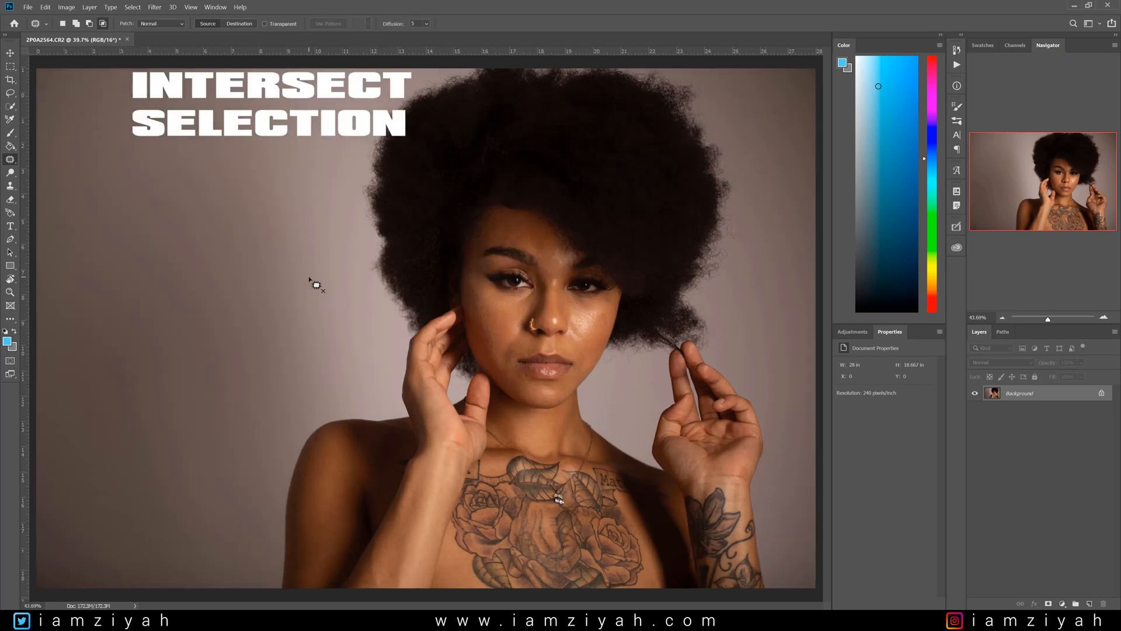
scroll(266, 266, down, 6)
mouse_move(252, 167)
mouse_down()
mouse_move(265, 335)
mouse_move(253, 169)
mouse_up()
mouse_move(227, 407)
mouse_down()
mouse_move(313, 413)
mouse_move(187, 333)
mouse_move(253, 419)
mouse_up()
drag(279, 222, 311, 295)
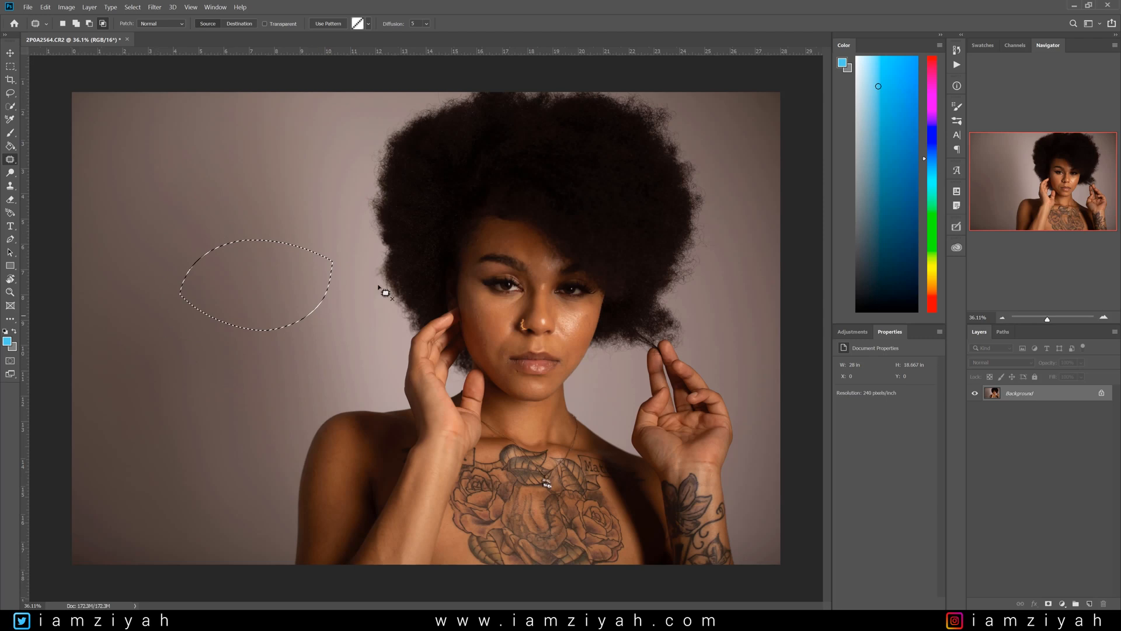
key(ctrl+d)
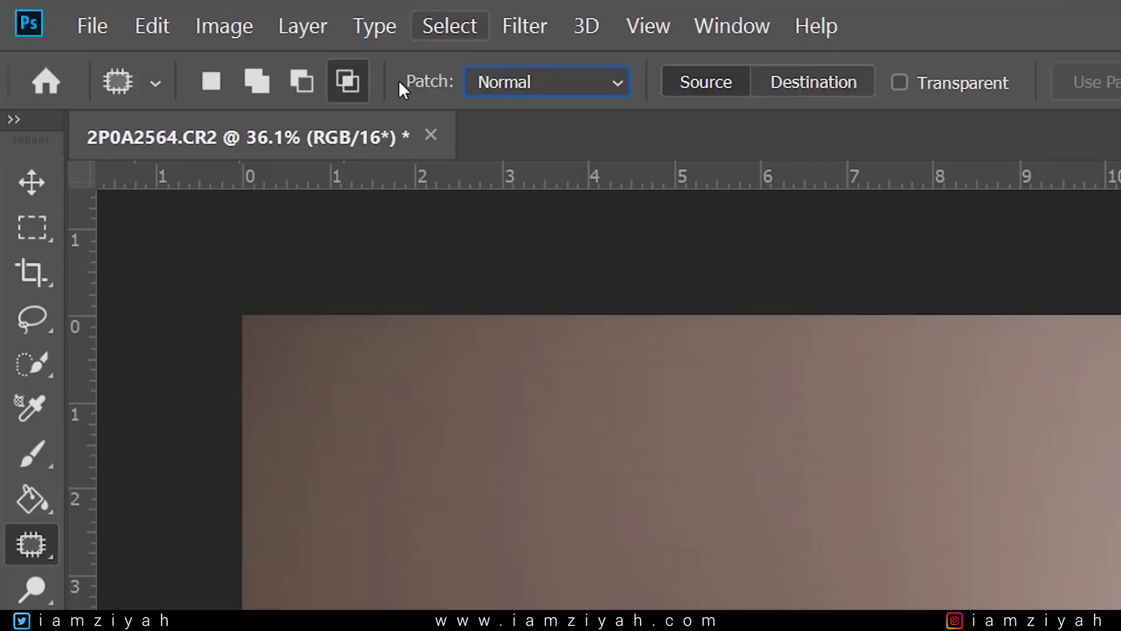
Review the Patch mode options, keep Normal, and set the tool to New Selection.
click(590, 79)
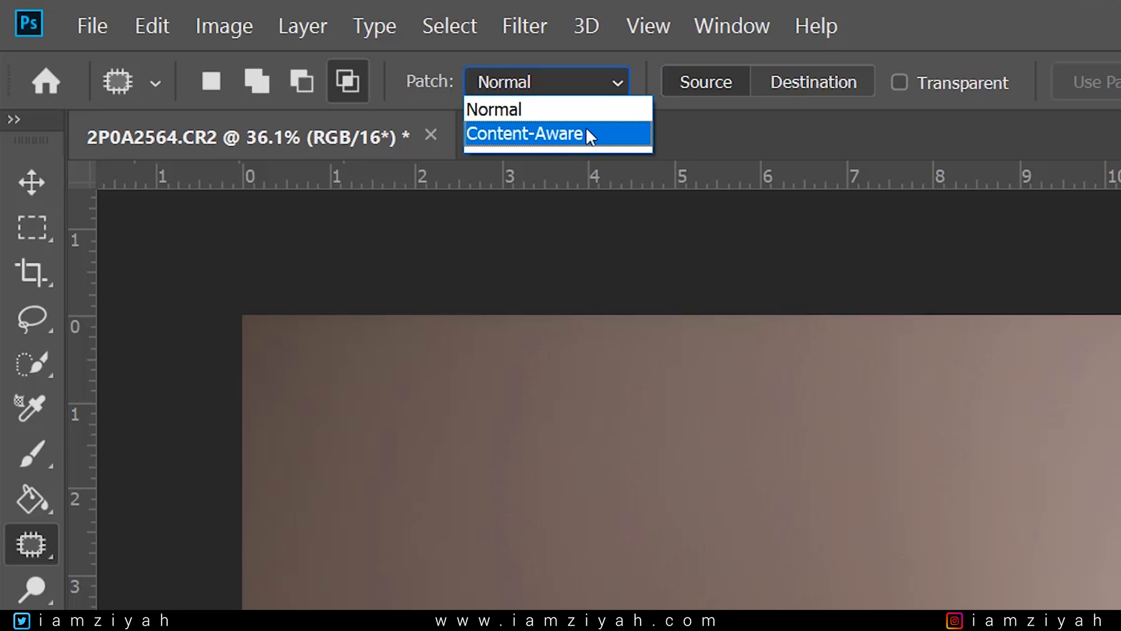
click(752, 115)
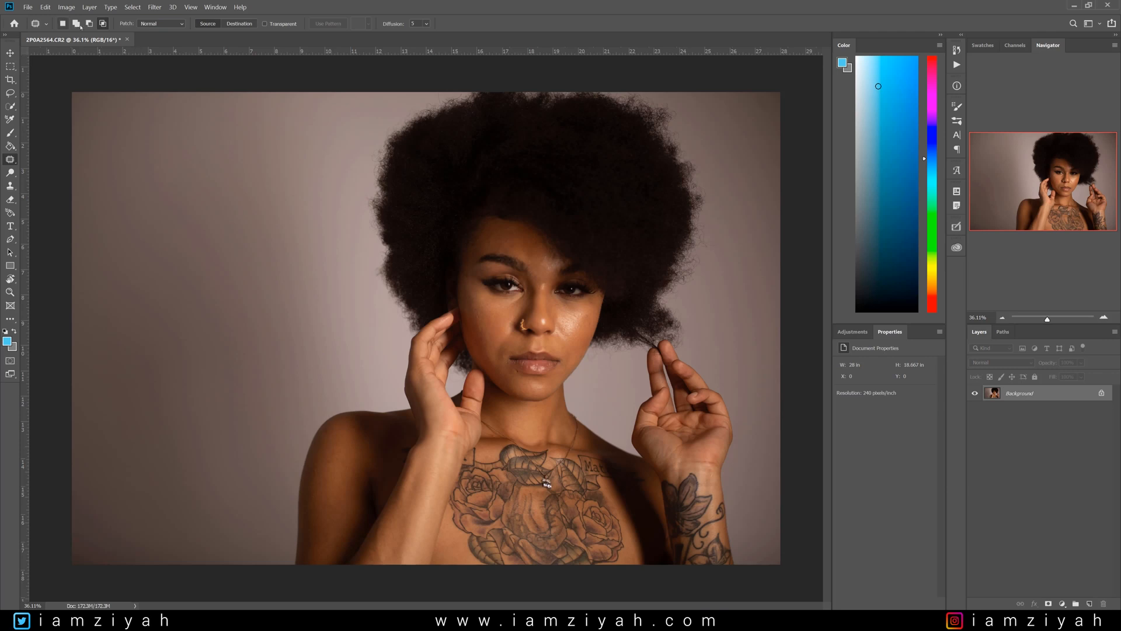
click(68, 24)
Patch two blemished areas on the cheek beside the raised hand with smoother nearby skin, clearing the selection after each.
scroll(493, 331, up, 8)
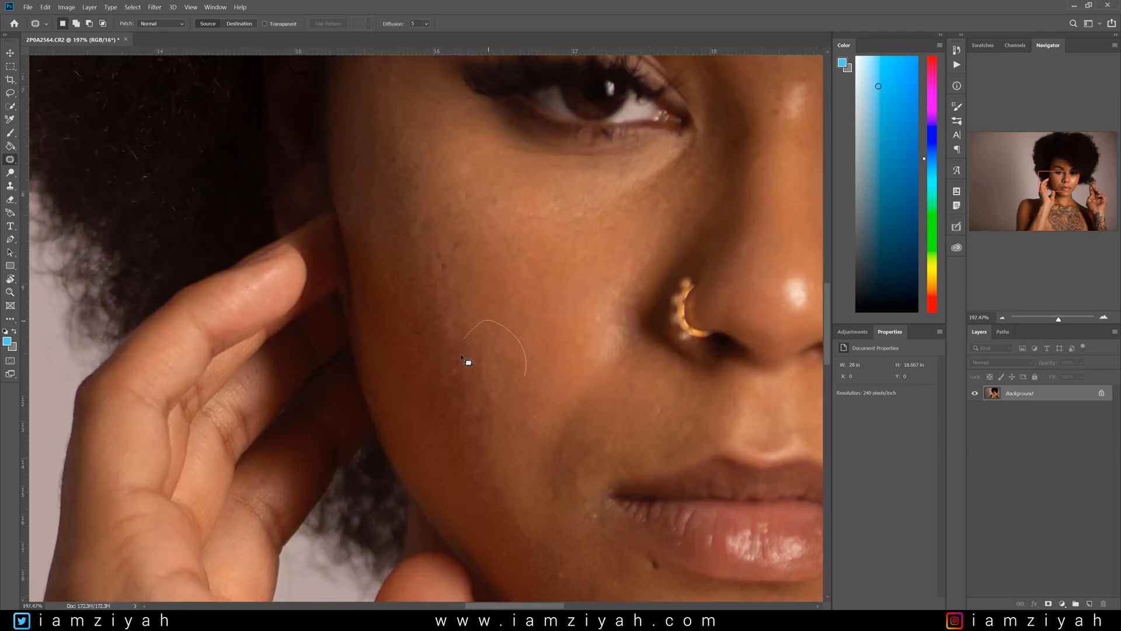
mouse_move(517, 409)
mouse_down()
mouse_move(514, 376)
mouse_move(556, 350)
mouse_up()
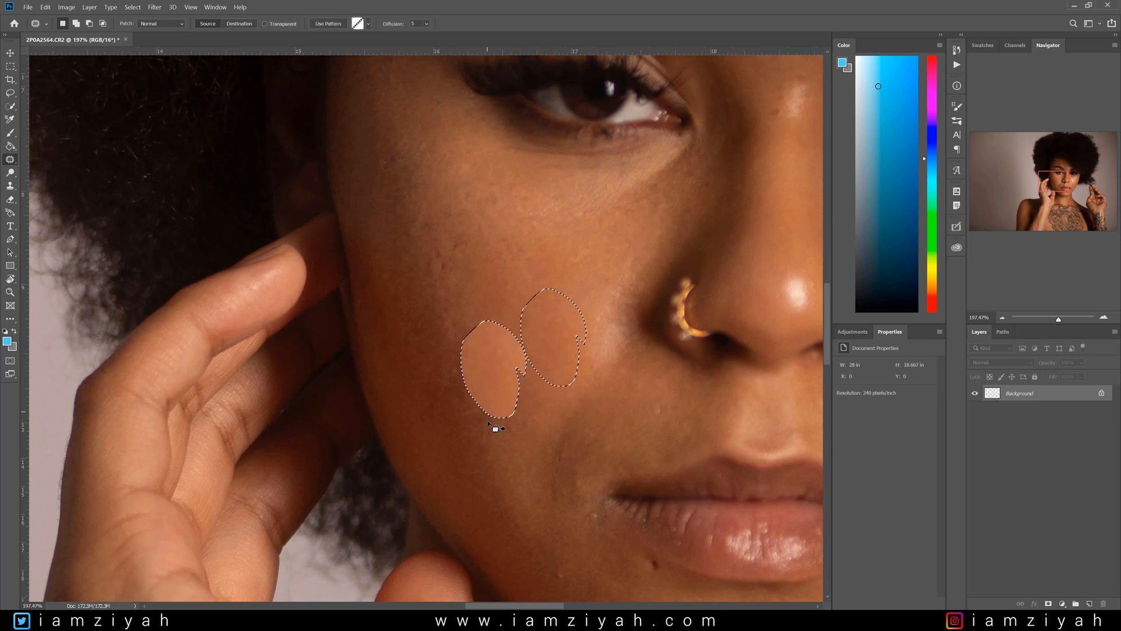
key(ctrl+d)
mouse_move(479, 217)
mouse_down()
mouse_move(493, 295)
mouse_move(479, 217)
mouse_up()
mouse_move(467, 257)
mouse_down()
mouse_move(545, 310)
mouse_move(553, 363)
mouse_up()
key(ctrl+d)
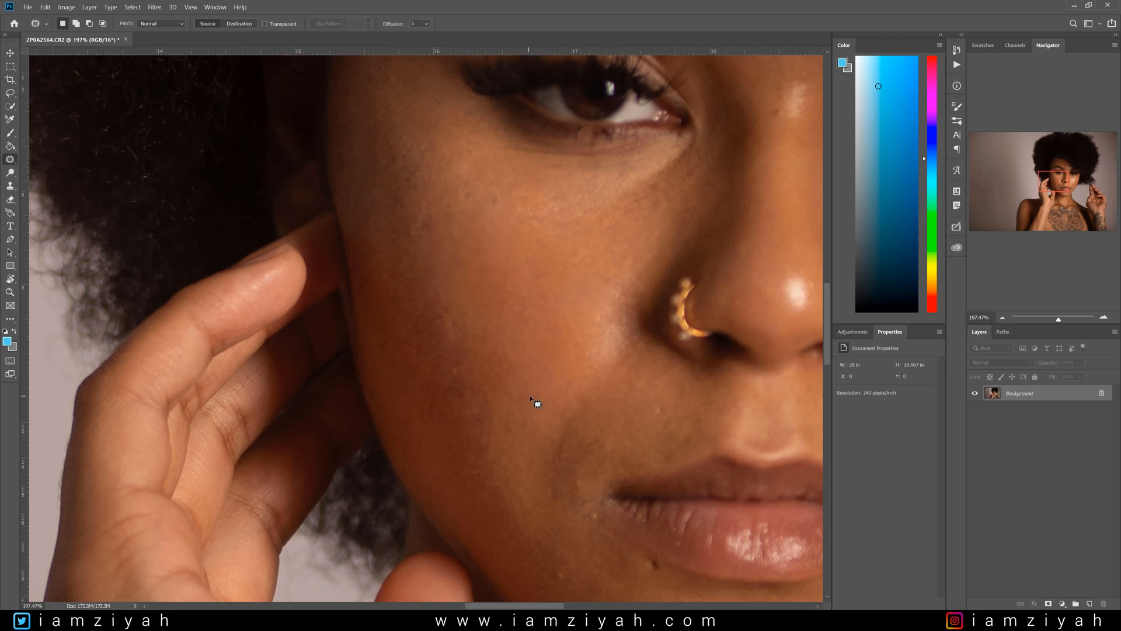
Set the patch to Destination, outline the eye beside the raised hand, and copy it onto the cheek below.
click(246, 24)
drag(1059, 187, 1060, 180)
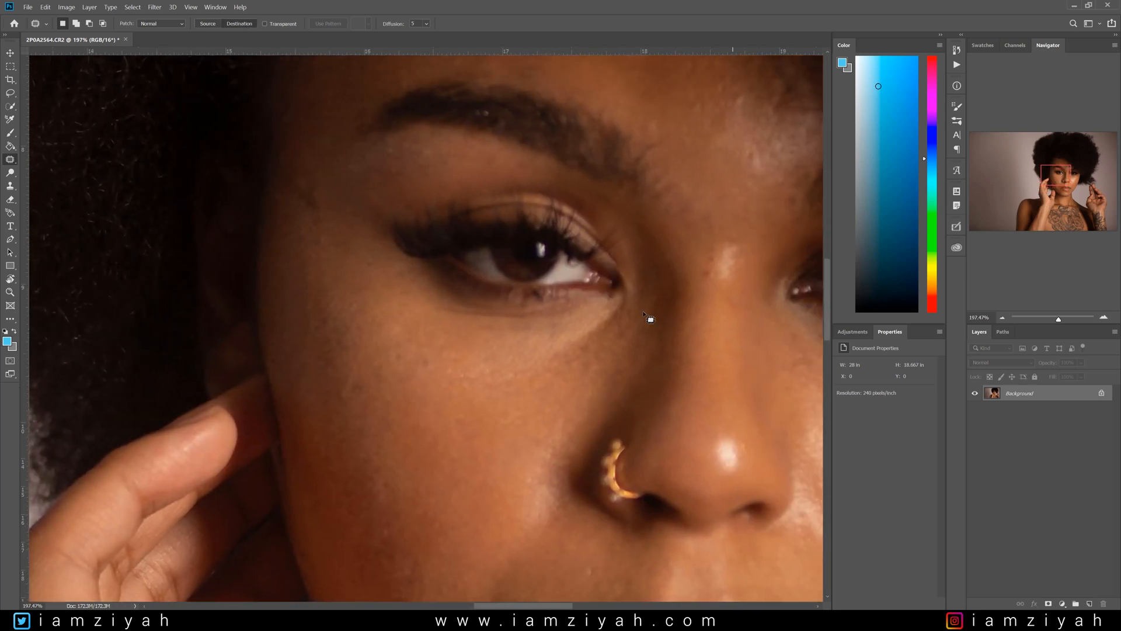
mouse_move(634, 310)
mouse_down()
mouse_move(638, 255)
mouse_move(596, 201)
mouse_up()
drag(426, 187, 441, 344)
drag(534, 290, 479, 427)
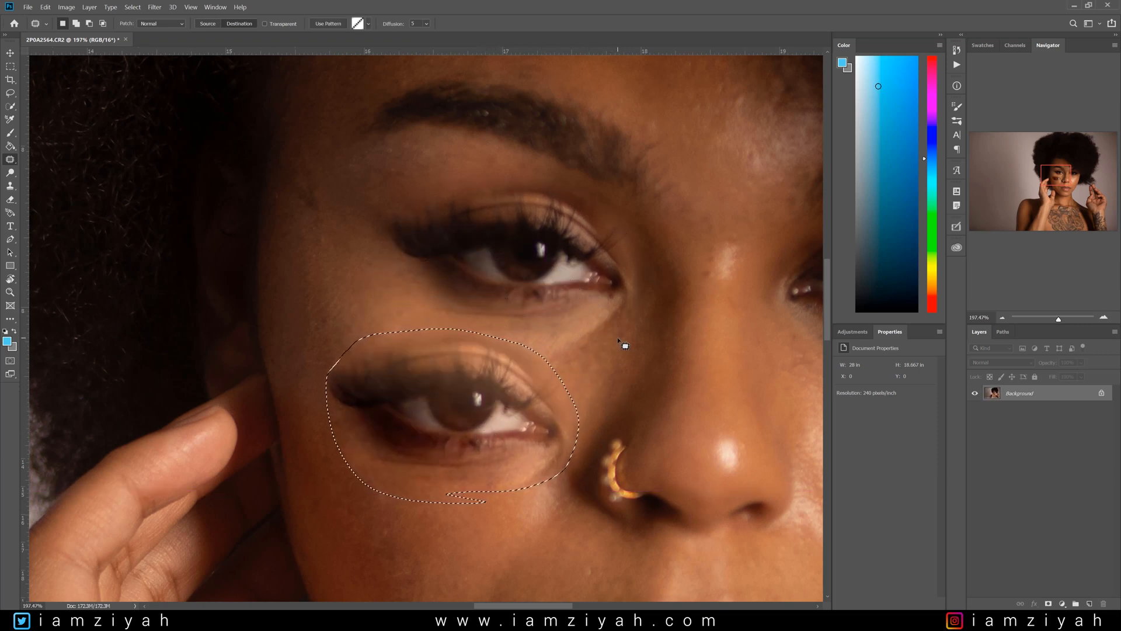
scroll(617, 339, down, 1)
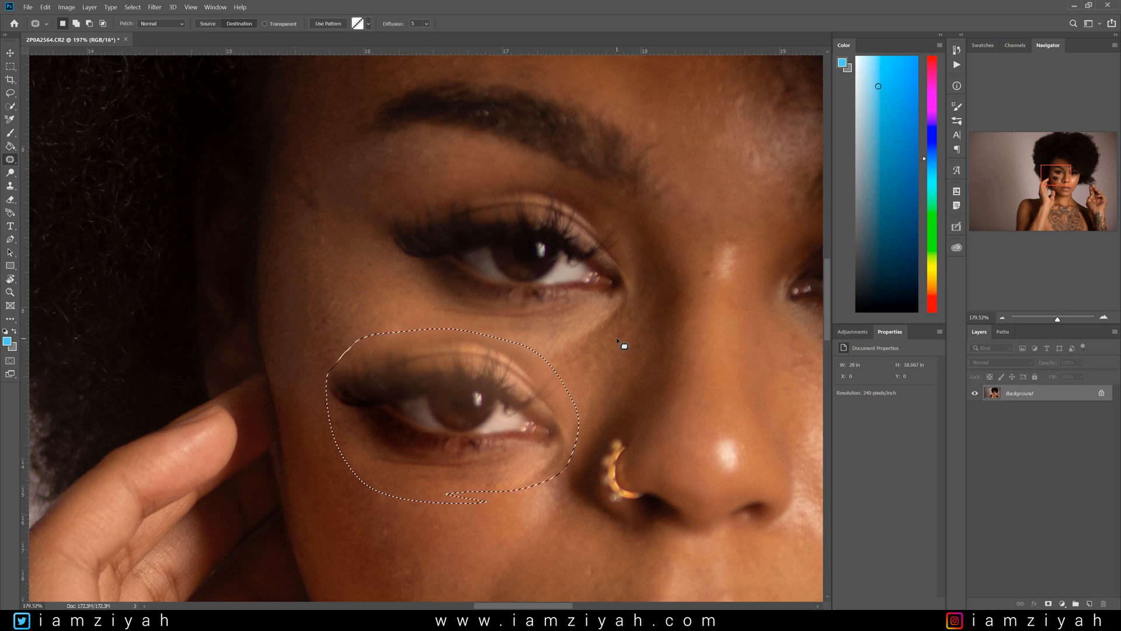
scroll(620, 344, down, 3)
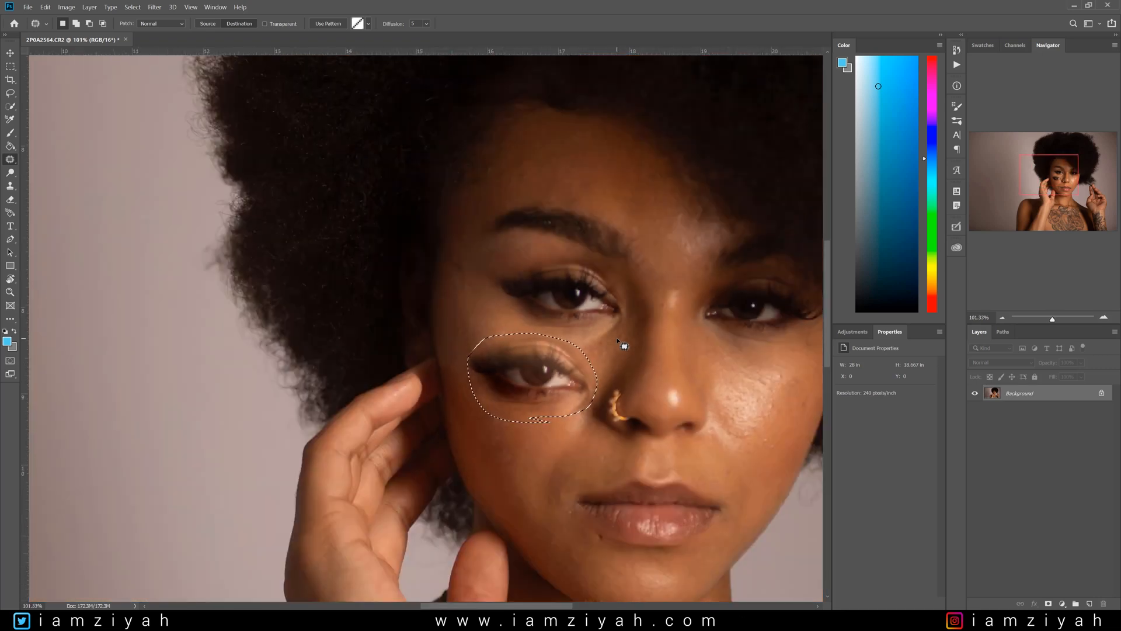
scroll(621, 345, up, 3)
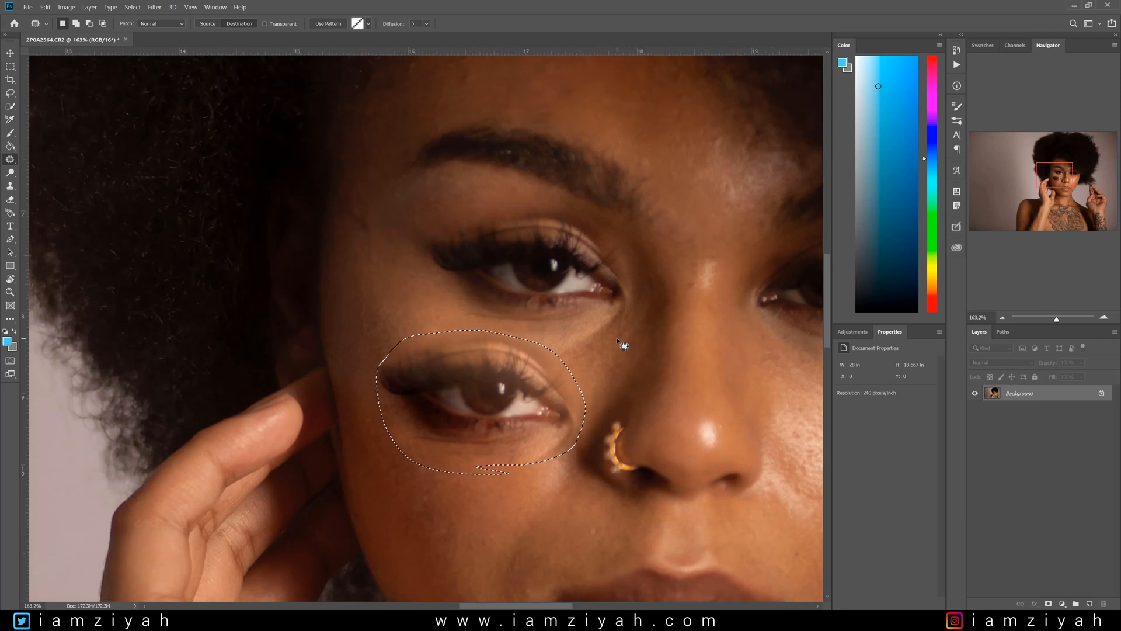
Undo the eye patch on the cheek and clear the selection.
key(ctrl+d)
key(ctrl+z)
key(ctrl+z)
key(ctrl+d)
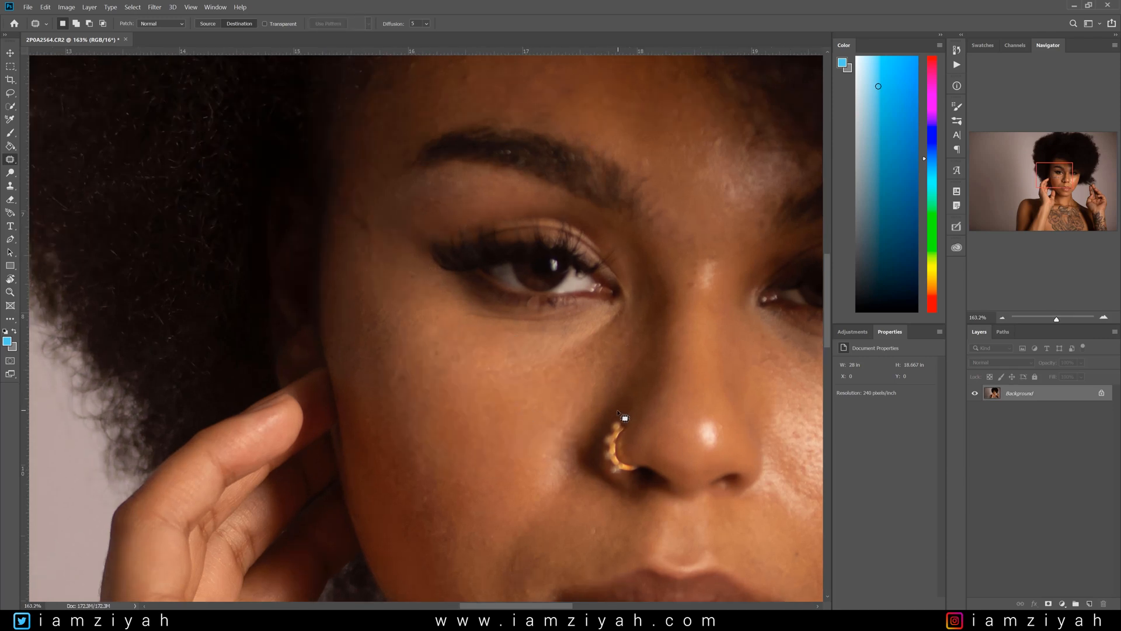
Set the patch back to Source and patch the crease beside the mouth corner with skin from the cheek above.
scroll(481, 393, down, 6)
scroll(481, 392, up, 6)
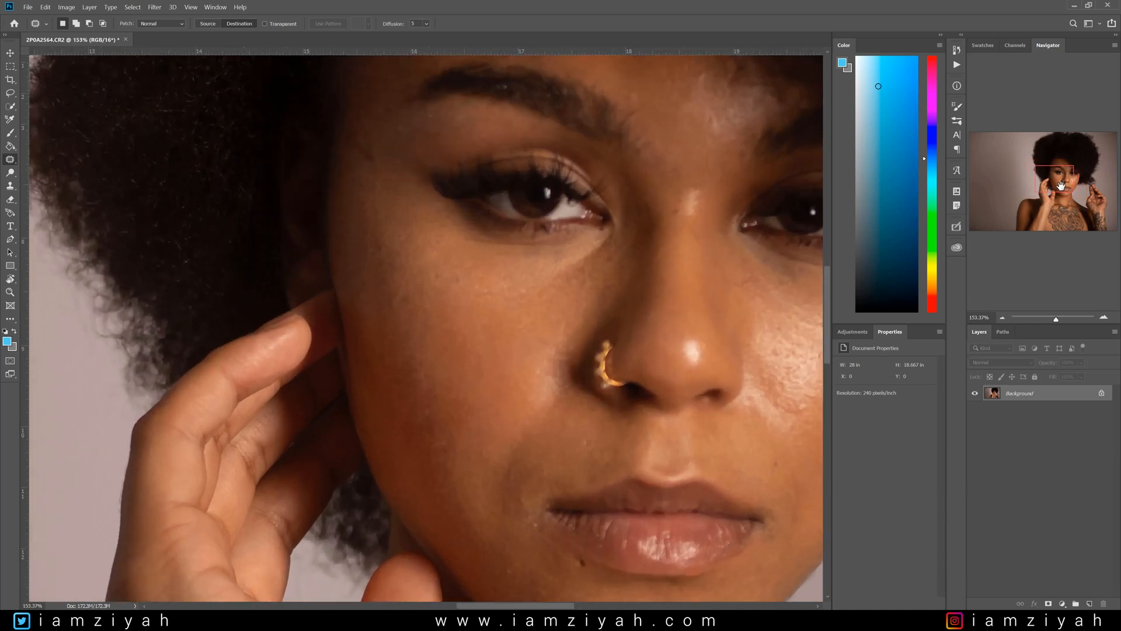
drag(1061, 185, 1069, 178)
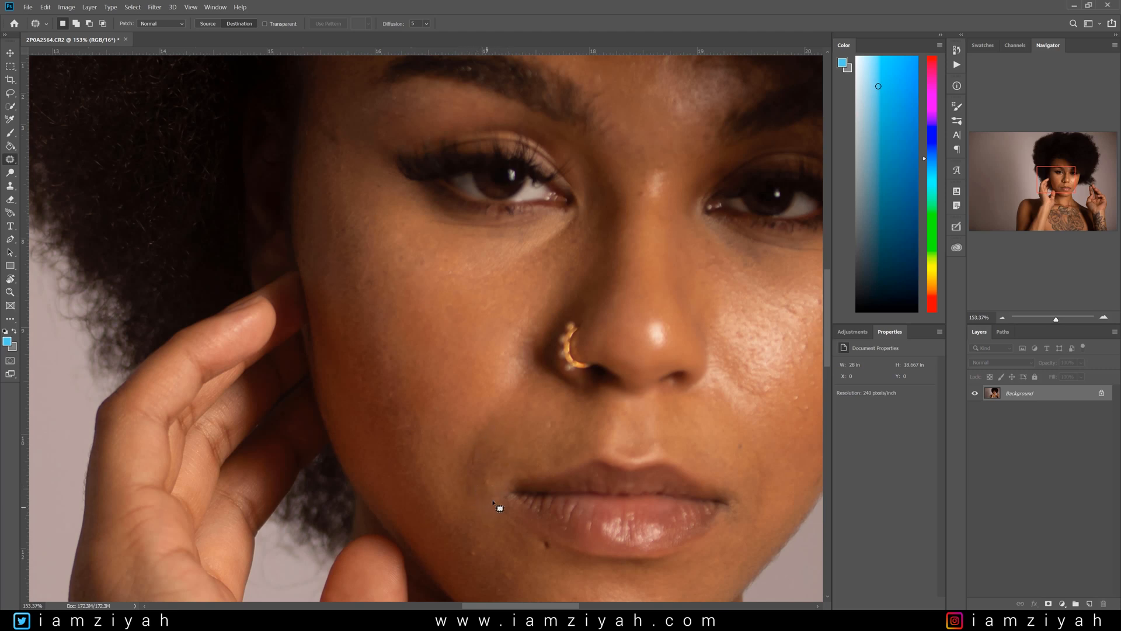
drag(484, 472, 478, 404)
drag(477, 404, 486, 474)
click(211, 25)
drag(487, 454, 469, 378)
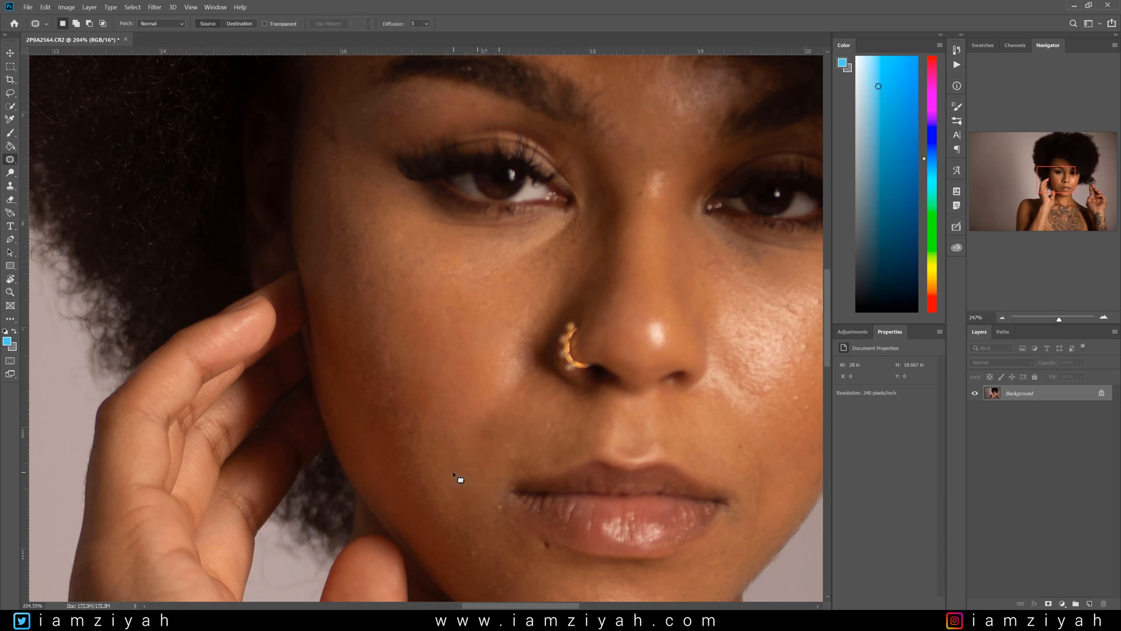
Patch the small blemishes on the skin just above the mouth corner with clean nearby skin, and clear the selection.
scroll(467, 473, up, 3)
scroll(488, 465, down, 1)
scroll(488, 461, down, 2)
scroll(488, 456, up, 4)
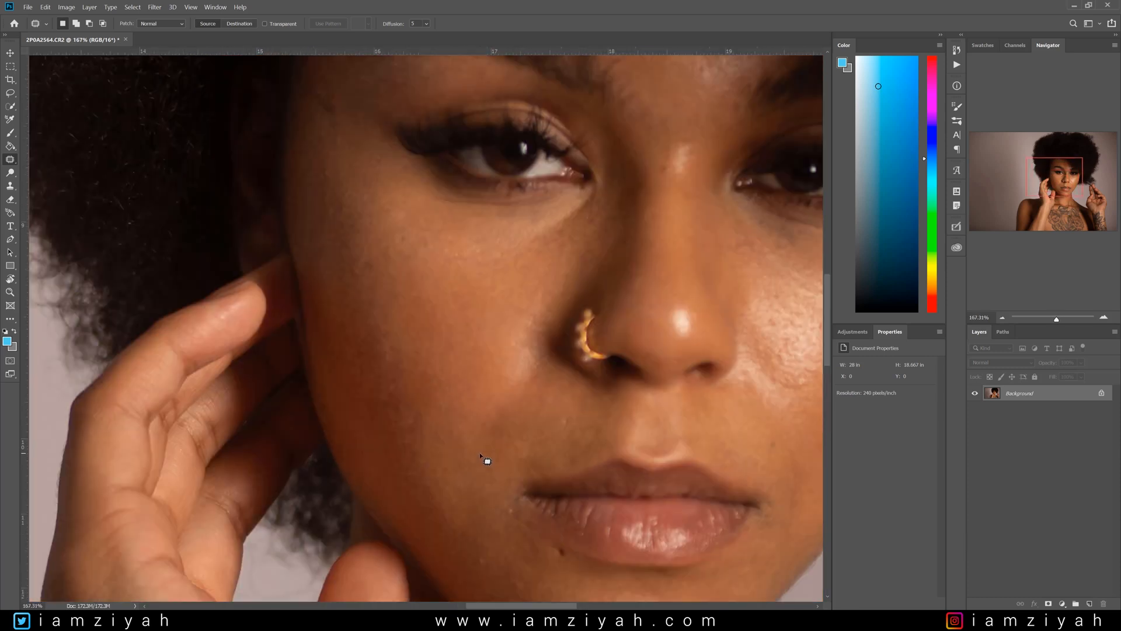
drag(584, 450, 553, 416)
drag(572, 471, 573, 472)
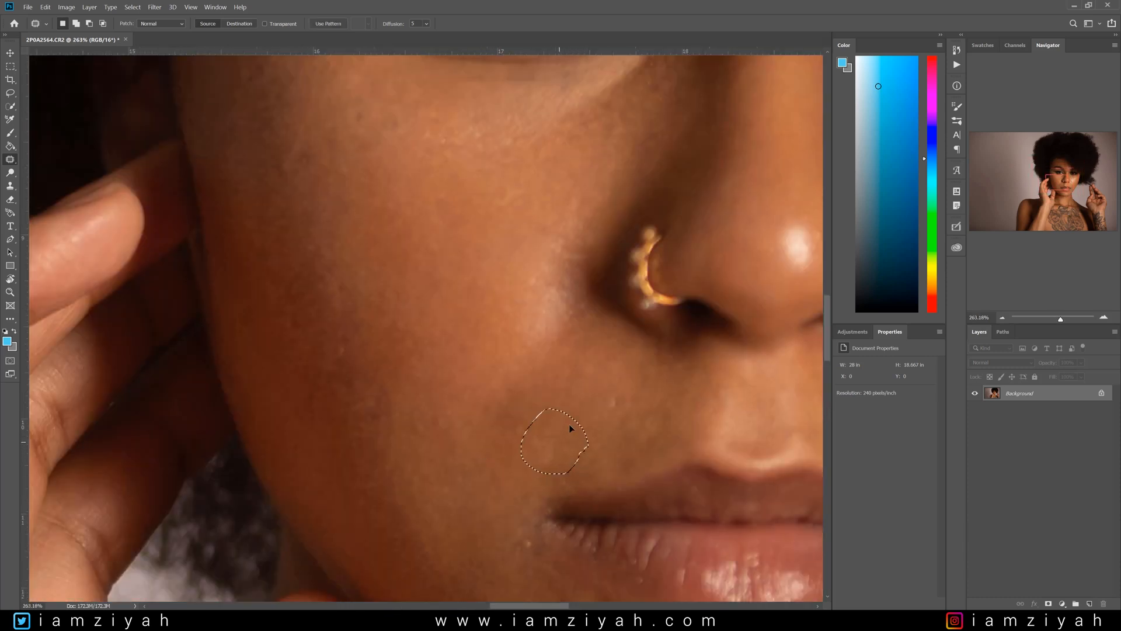
drag(569, 424, 588, 393)
drag(533, 432, 512, 378)
drag(523, 430, 532, 434)
drag(514, 418, 579, 413)
key(ctrl+d)
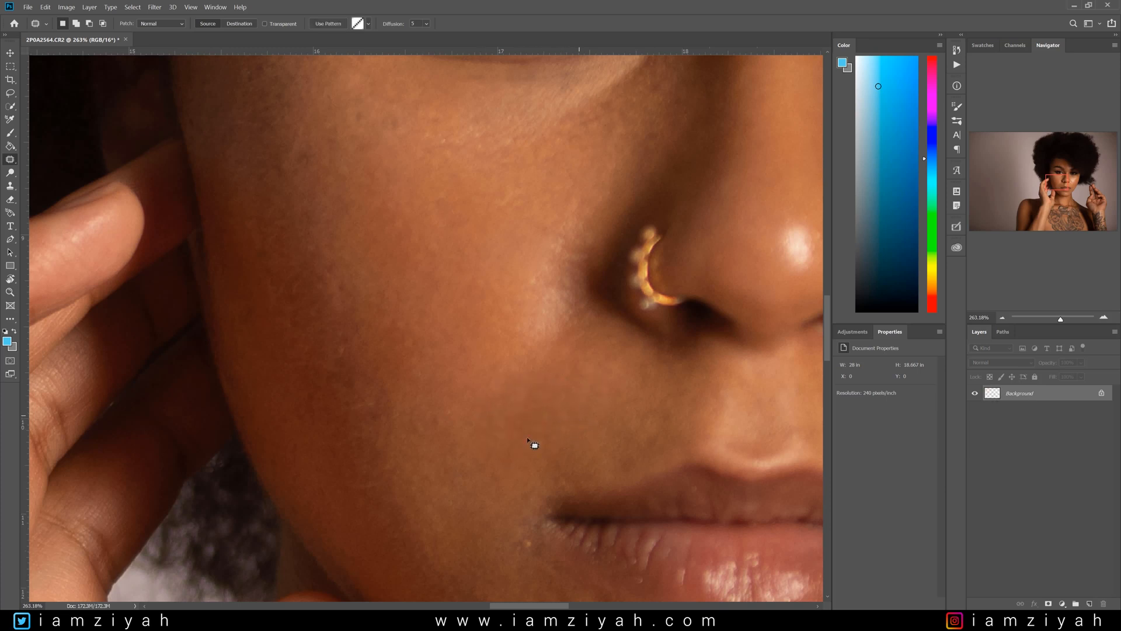
Patch the rough spots on the outer mid-cheek with adjacent smooth skin, clearing the selection after each patch.
mouse_move(447, 384)
mouse_down()
mouse_move(439, 439)
mouse_move(468, 364)
mouse_move(377, 282)
mouse_move(450, 423)
mouse_move(471, 370)
mouse_up()
key(ctrl+d)
drag(439, 375, 476, 350)
key(ctrl+d)
Patch the spots and uneven texture on the upper cheek below the eye with smoother nearby skin, and clear the selection.
scroll(478, 412, down, 3)
scroll(449, 399, down, 4)
scroll(358, 368, up, 6)
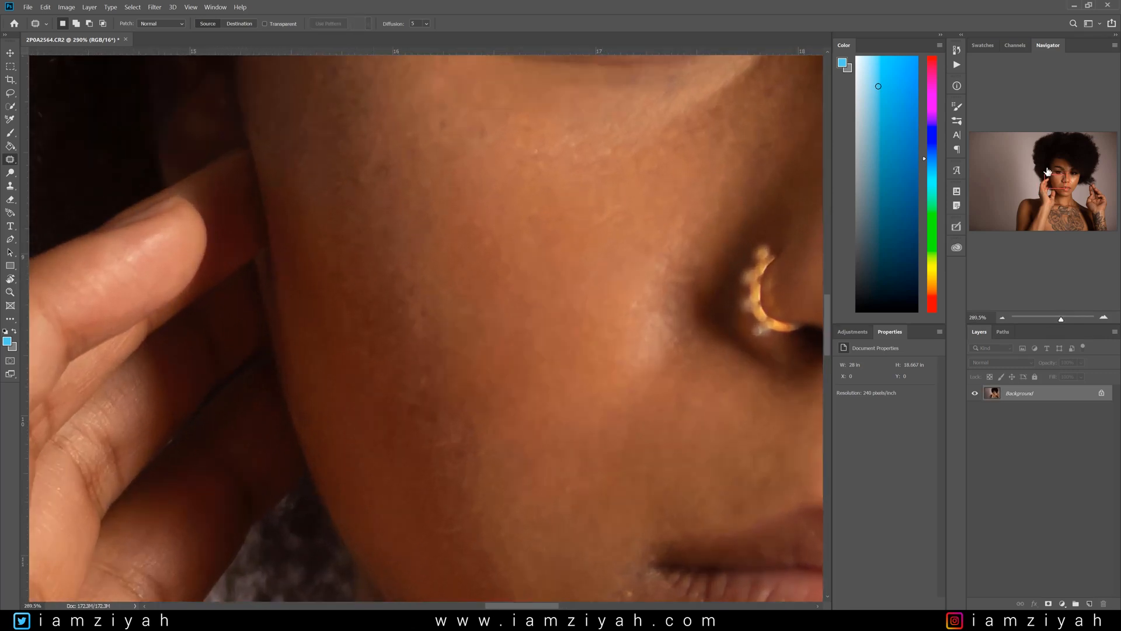
drag(1048, 172, 1050, 172)
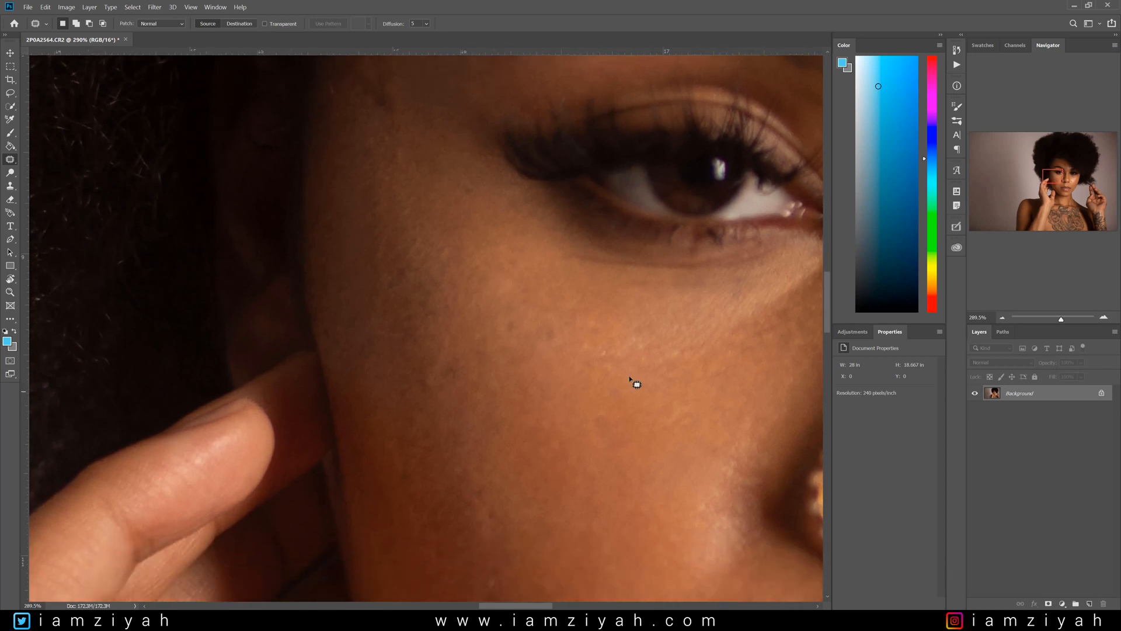
mouse_move(642, 375)
mouse_down()
mouse_move(609, 319)
mouse_move(537, 295)
mouse_up()
drag(602, 371, 531, 374)
drag(560, 331, 580, 413)
key(ctrl+d)
mouse_move(668, 385)
mouse_down()
mouse_move(704, 378)
mouse_move(594, 333)
mouse_move(601, 358)
mouse_up()
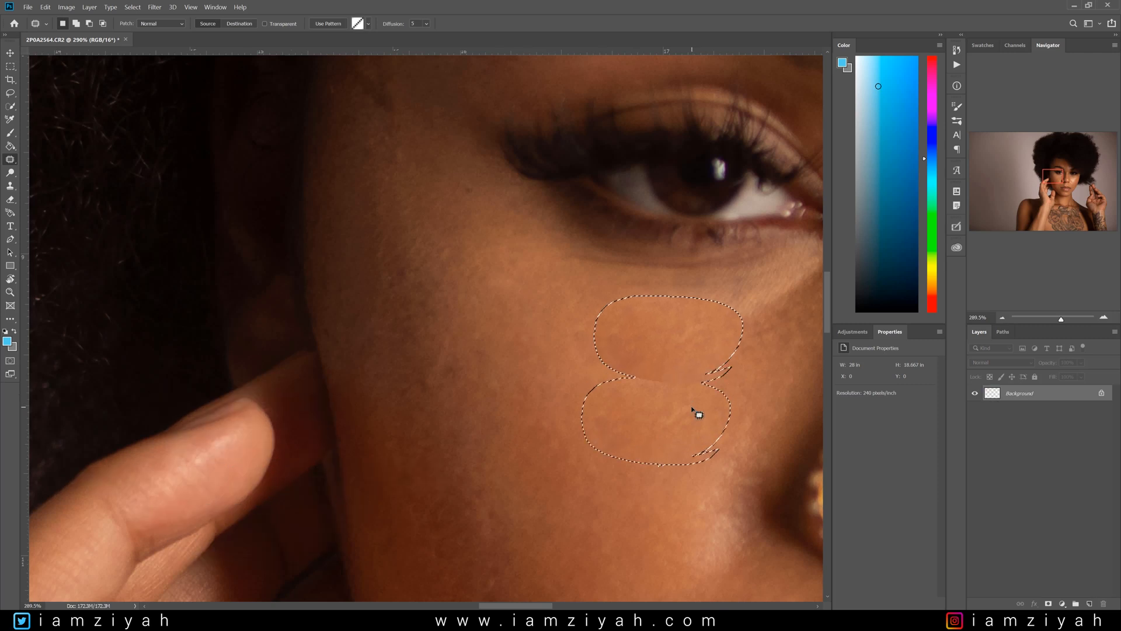
key(ctrl+d)
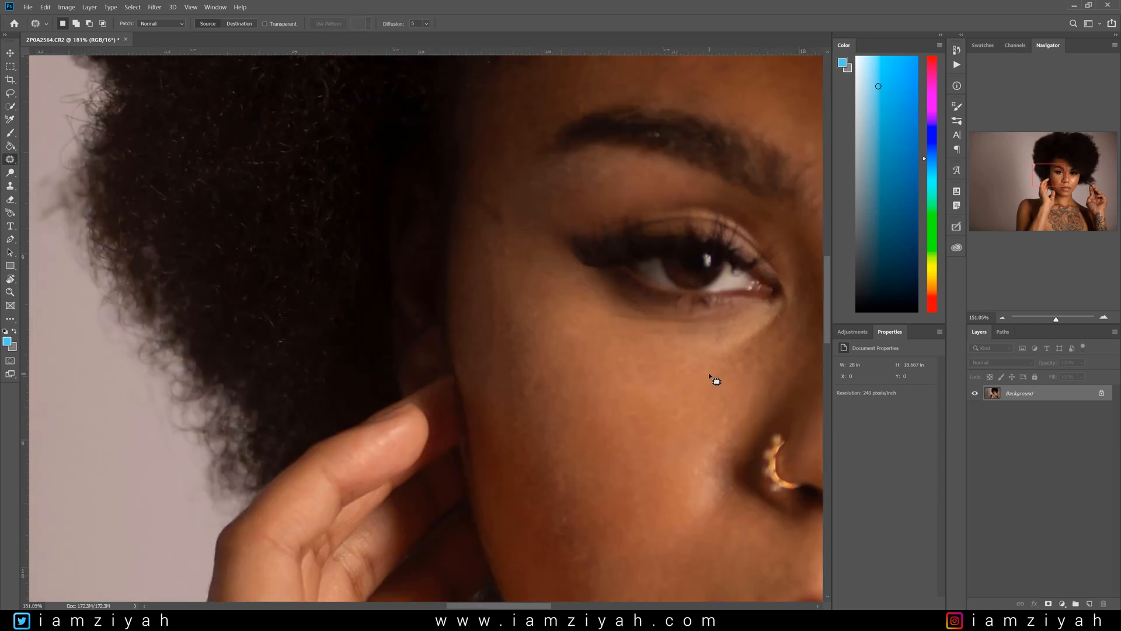
Examine the retouched cheek and the whole face at several magnifications.
scroll(709, 377, down, 3)
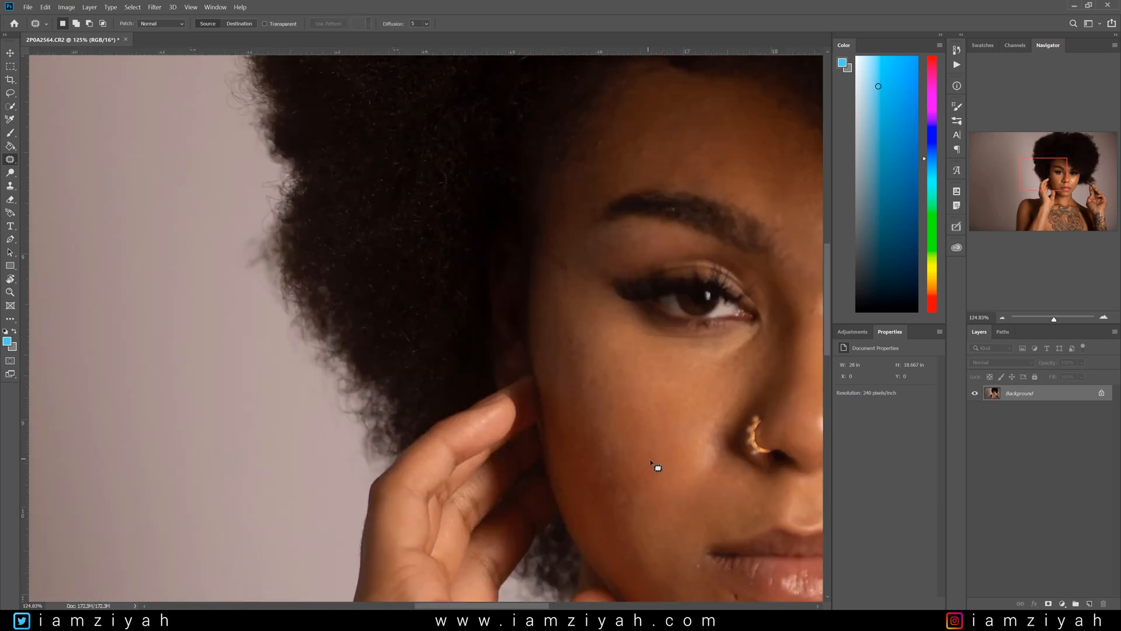
scroll(660, 465, up, 5)
scroll(680, 466, down, 4)
scroll(684, 469, down, 1)
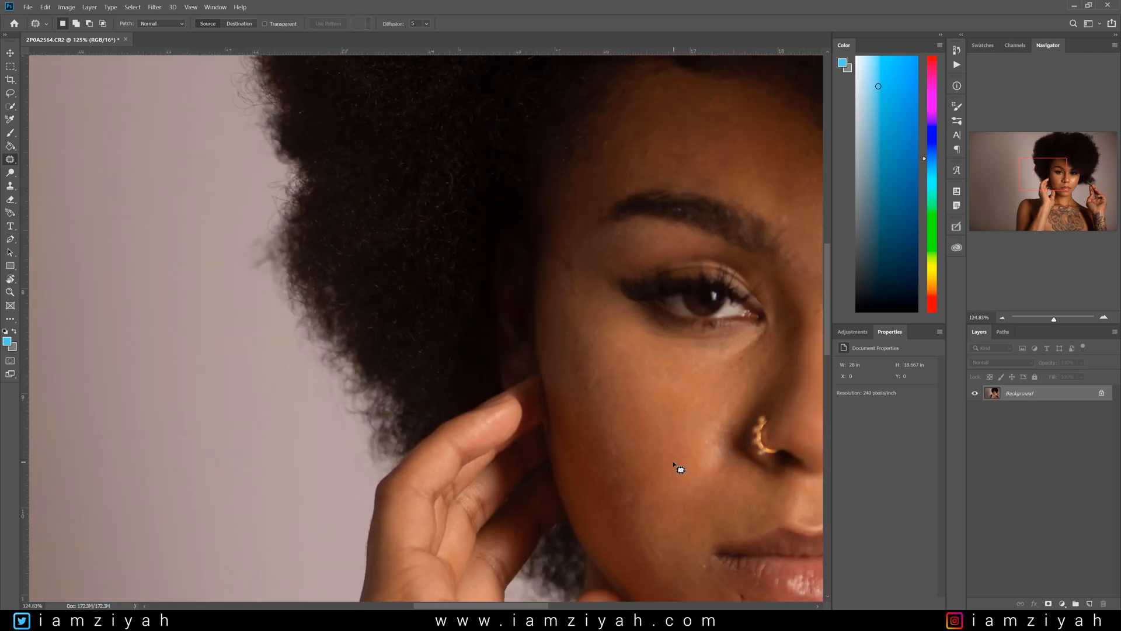
scroll(670, 465, down, 7)
scroll(676, 462, up, 6)
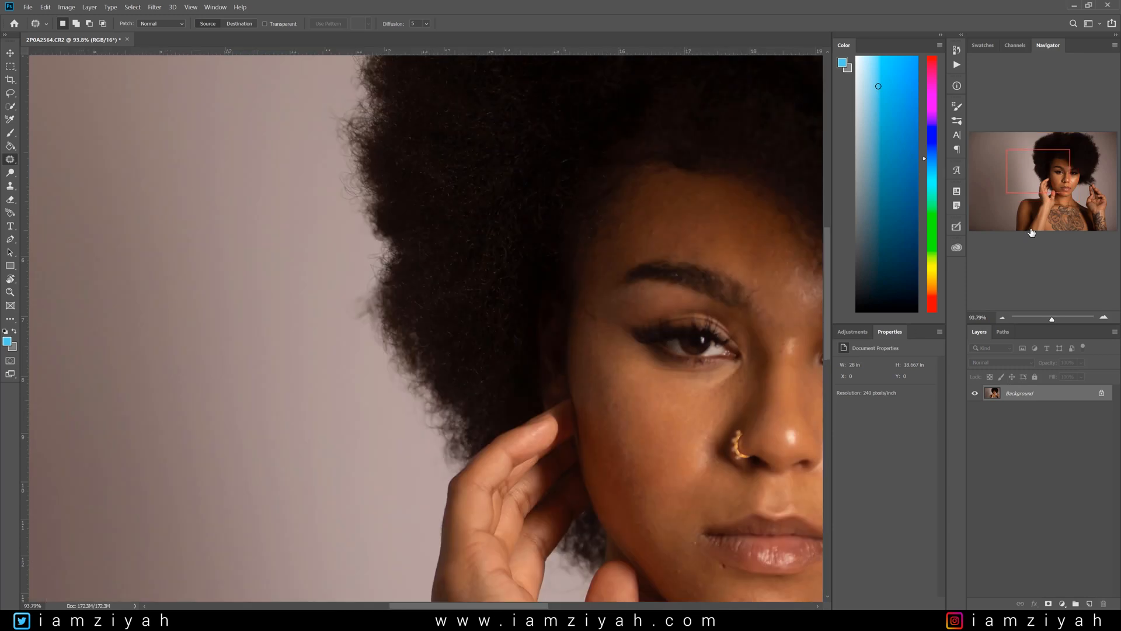
drag(1050, 168, 1066, 172)
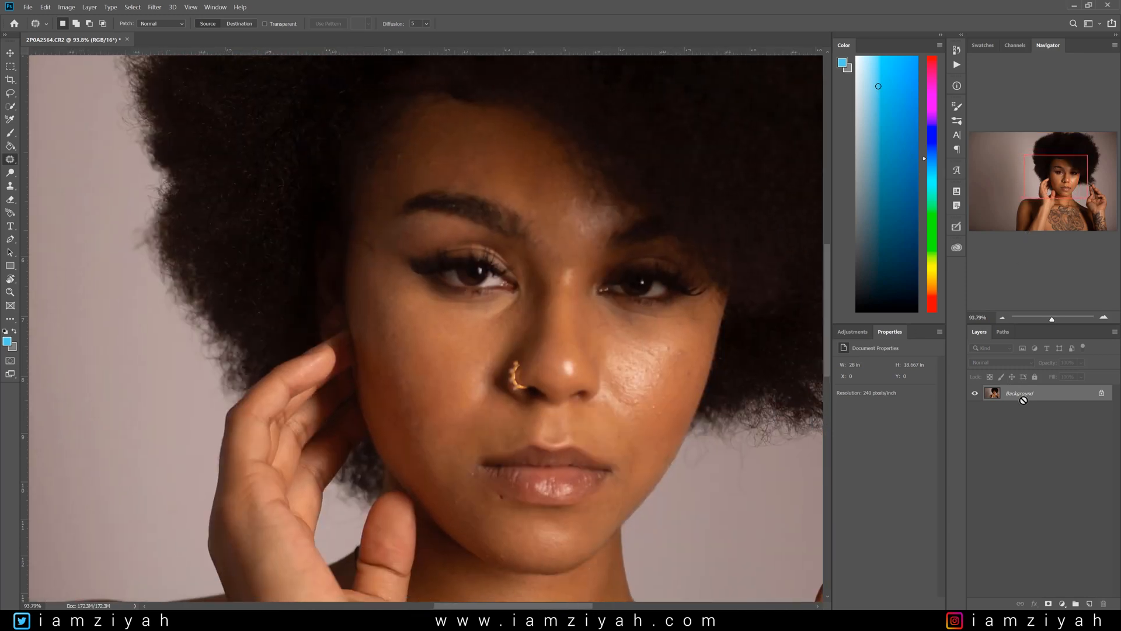
Duplicate the Background layer and patch the small spot beside the outer eye corner with clean skin just below it.
key(ctrl+j)
scroll(398, 399, up, 3)
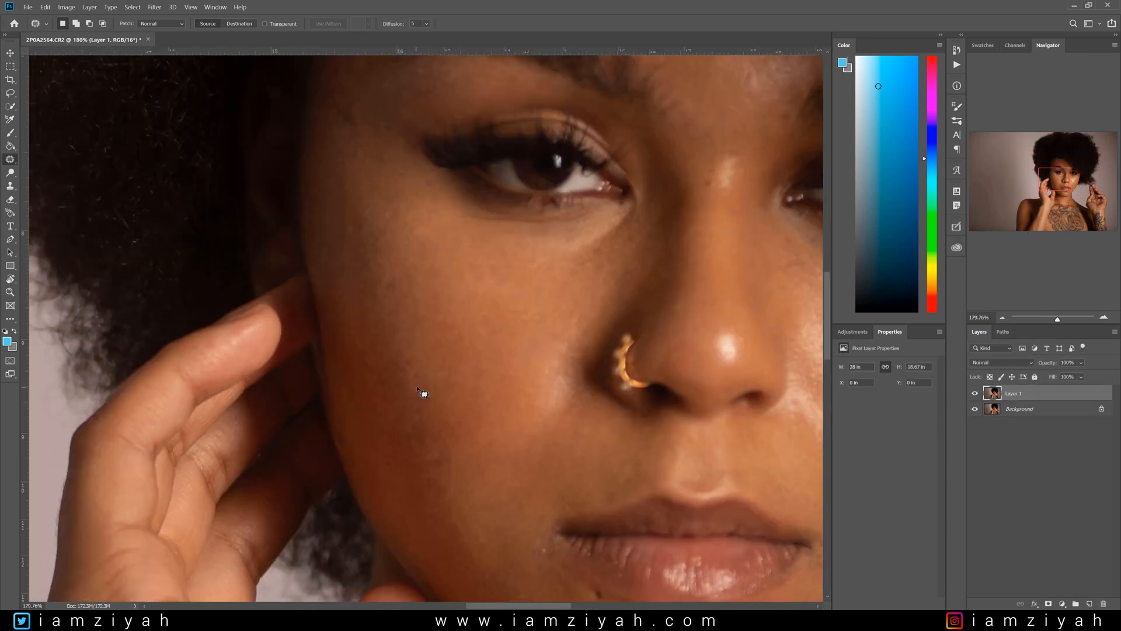
scroll(383, 188, up, 4)
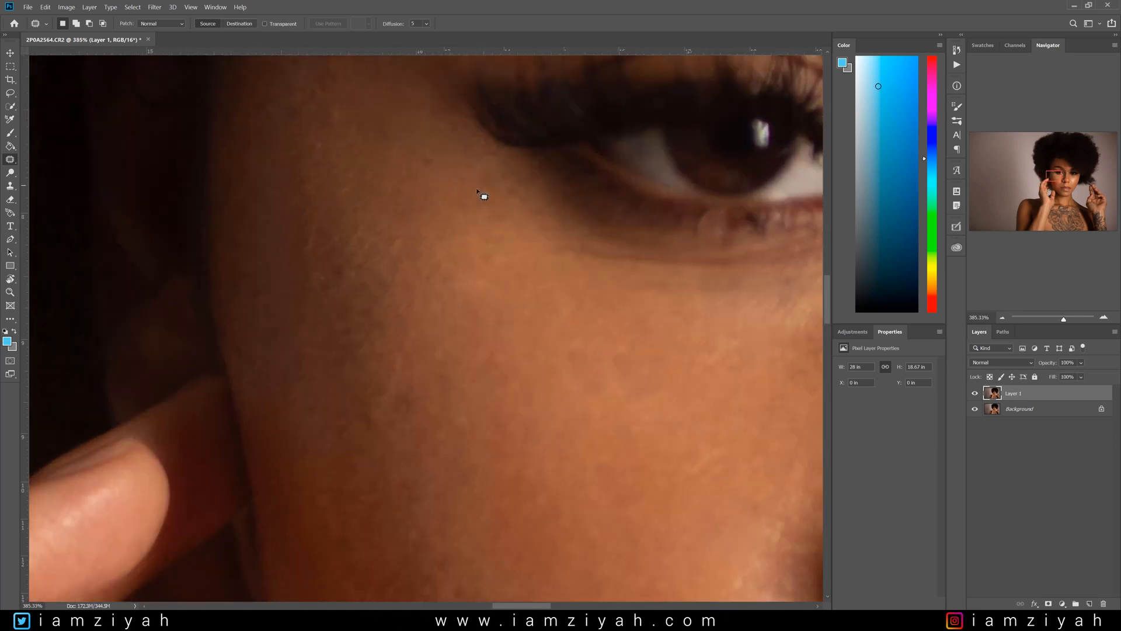
drag(437, 168, 461, 171)
drag(435, 166, 458, 227)
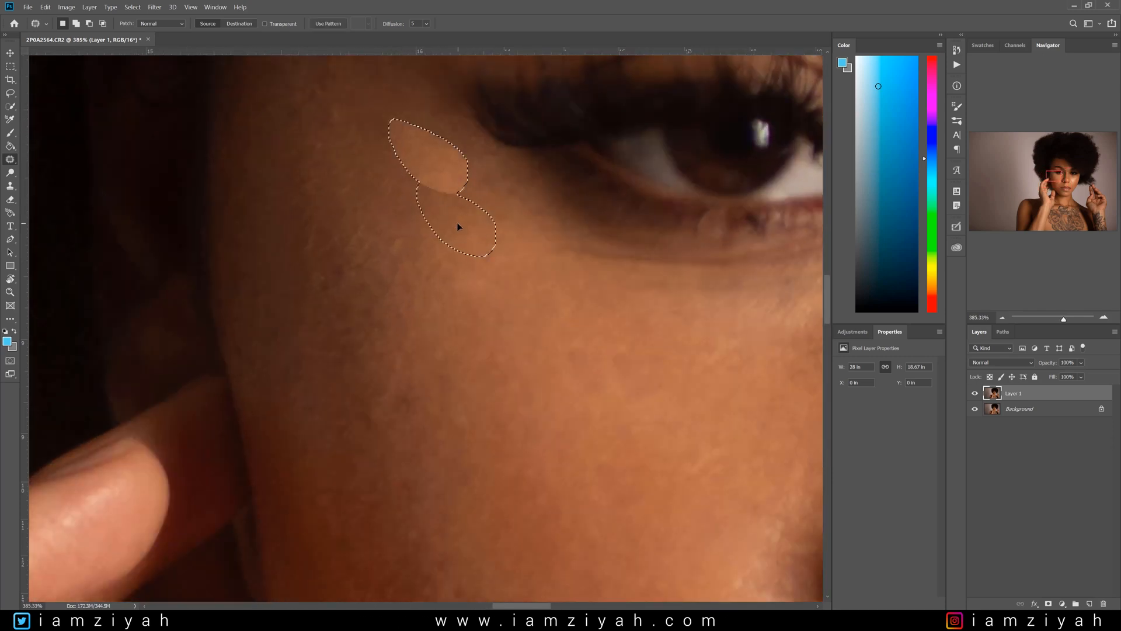
Patch the bumpy strip of skin on the temple beside the eye with smoother nearby skin, and clear the selection.
drag(1053, 178, 1050, 176)
click(515, 254)
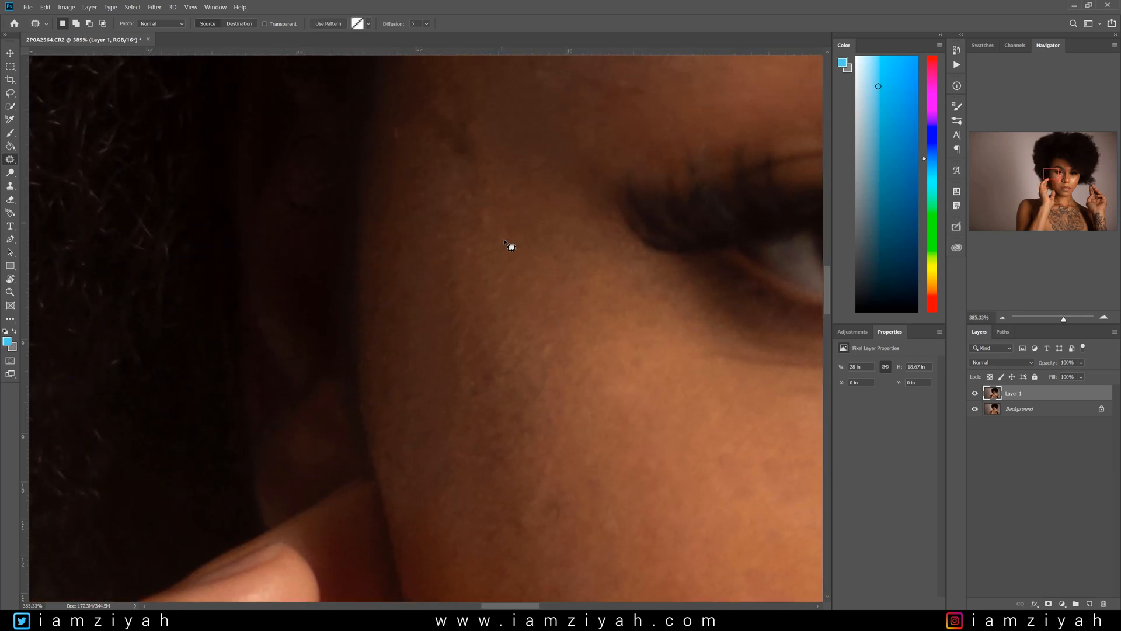
mouse_move(511, 256)
mouse_down()
mouse_move(487, 142)
mouse_move(472, 309)
mouse_move(534, 387)
mouse_up()
mouse_move(513, 309)
mouse_down()
mouse_move(550, 304)
mouse_move(433, 180)
mouse_move(526, 435)
mouse_move(521, 316)
mouse_up()
key(ctrl+d)
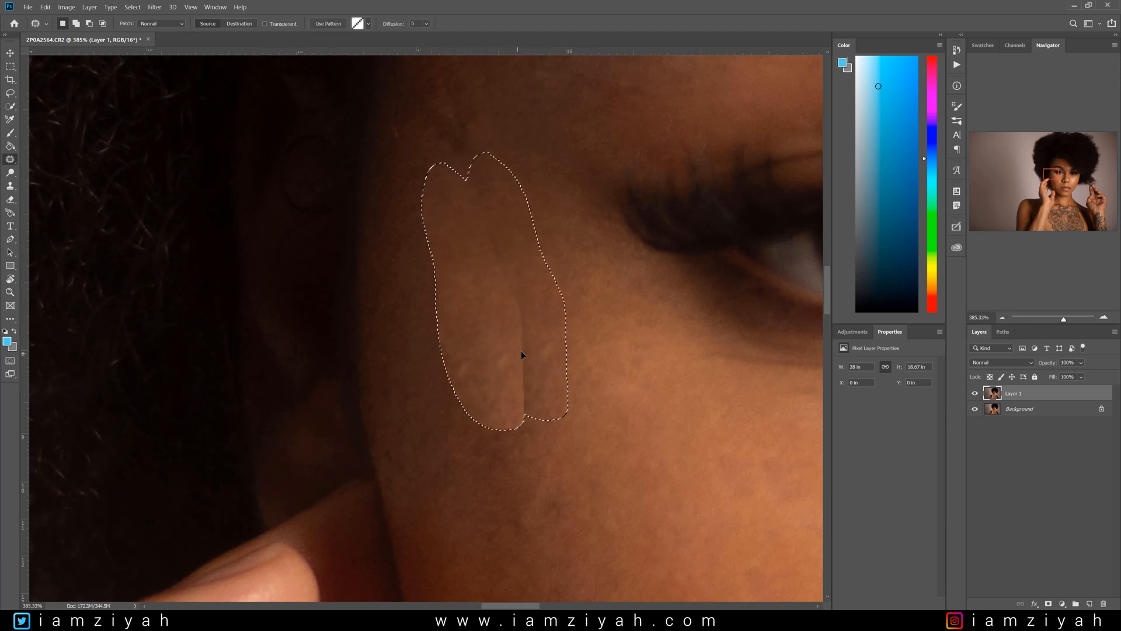
key(ctrl+d)
mouse_move(527, 371)
mouse_down()
mouse_move(445, 349)
mouse_move(488, 322)
mouse_move(443, 354)
mouse_move(526, 296)
mouse_up()
key(ctrl+d)
Patch the darker, uneven areas along the outer upper cheek below the temple with smoother adjacent skin.
scroll(619, 388, down, 5)
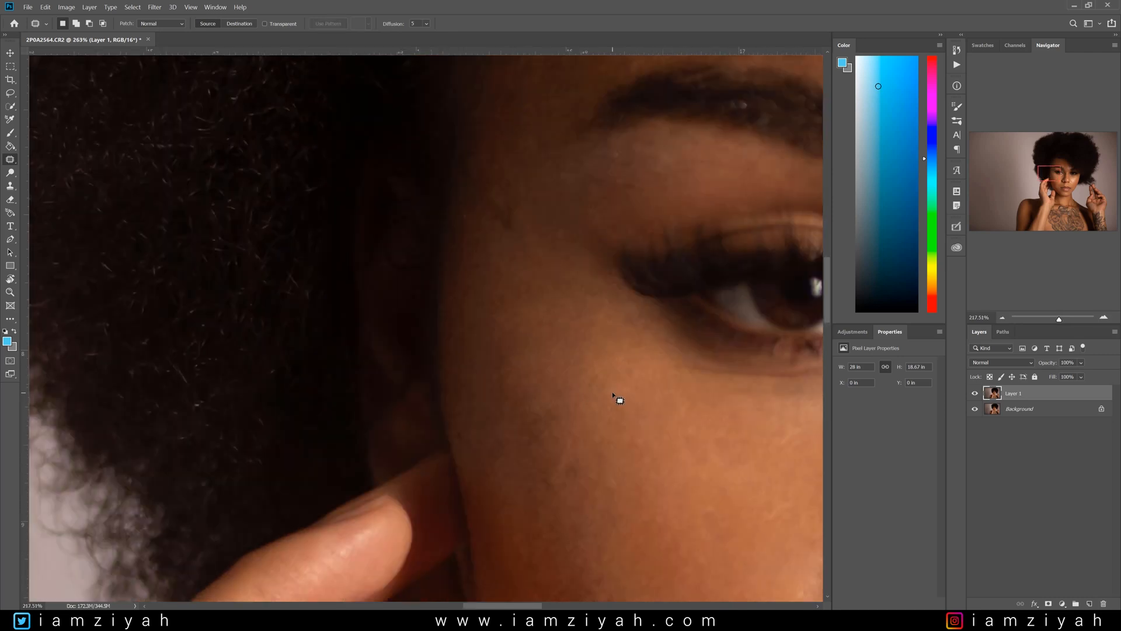
scroll(618, 399, down, 1)
scroll(584, 406, up, 3)
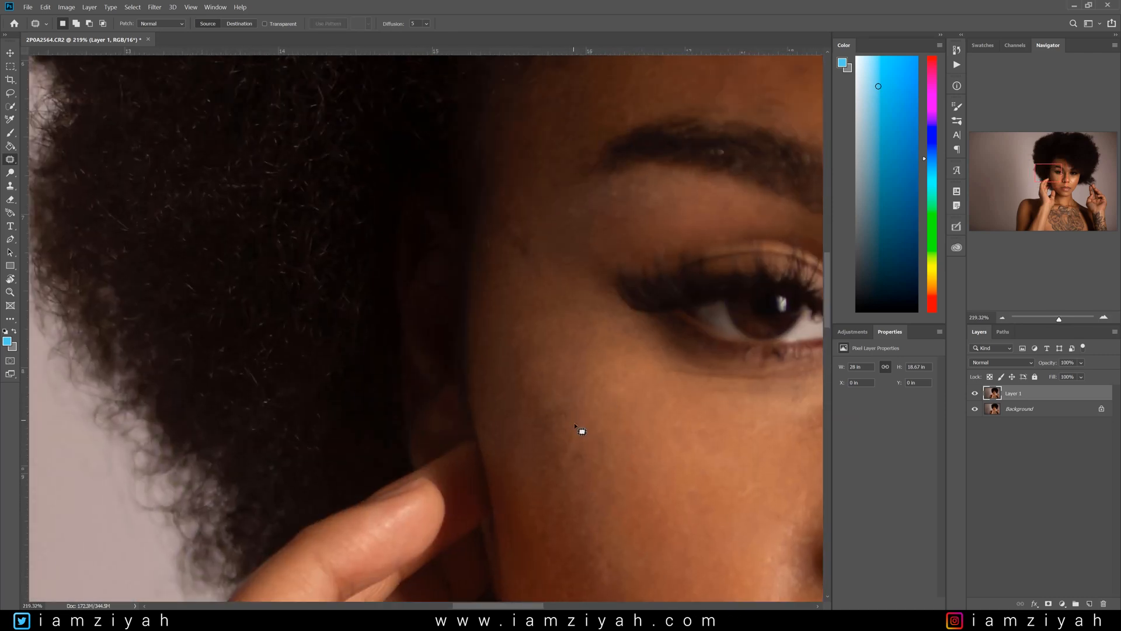
mouse_move(484, 277)
mouse_down()
mouse_move(521, 436)
mouse_move(551, 458)
mouse_up()
mouse_move(502, 298)
mouse_down()
mouse_move(510, 409)
mouse_move(584, 459)
mouse_up()
mouse_move(586, 432)
mouse_down()
mouse_move(506, 328)
mouse_move(588, 453)
mouse_up()
drag(555, 383, 582, 543)
Compare the whole face with the retouched layer hidden and shown.
scroll(616, 462, down, 6)
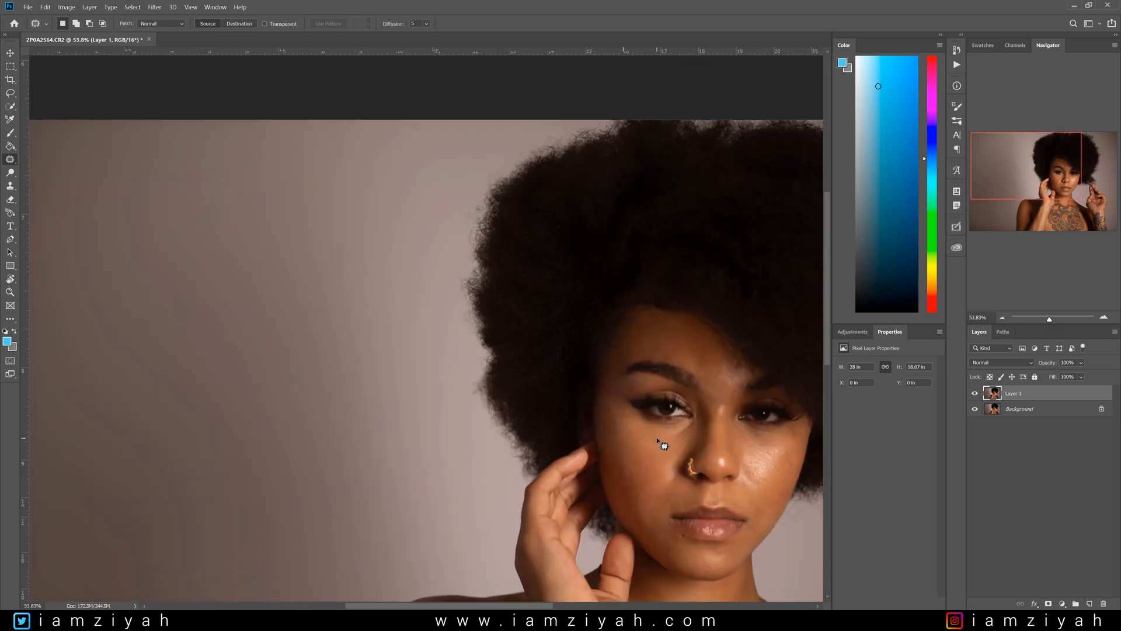
scroll(504, 294, up, 2)
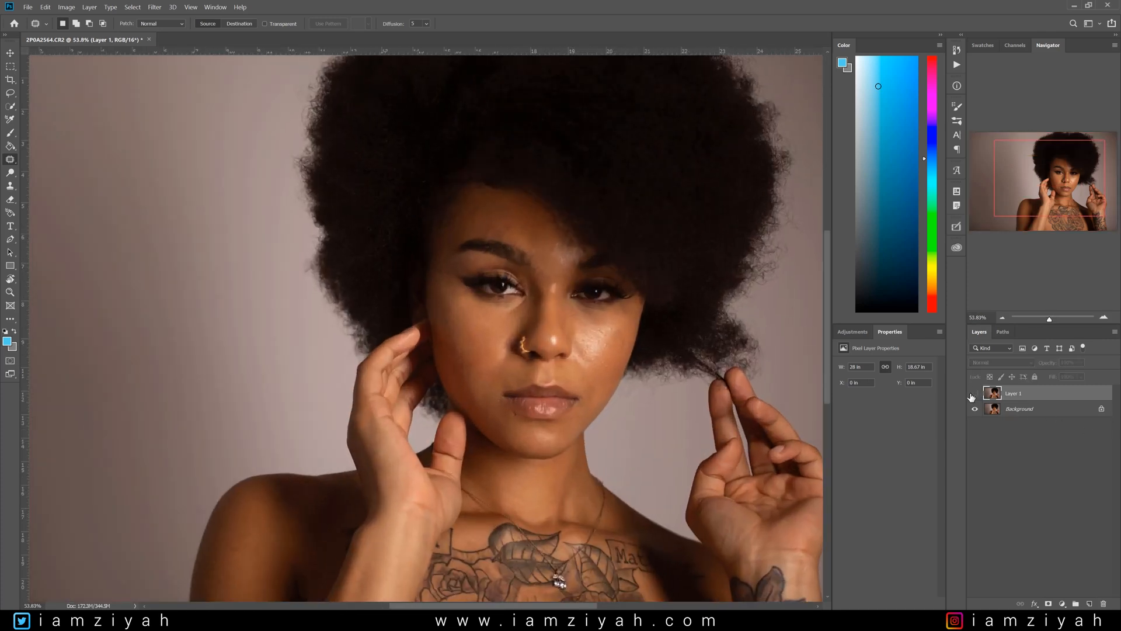
click(973, 395)
scroll(474, 356, up, 4)
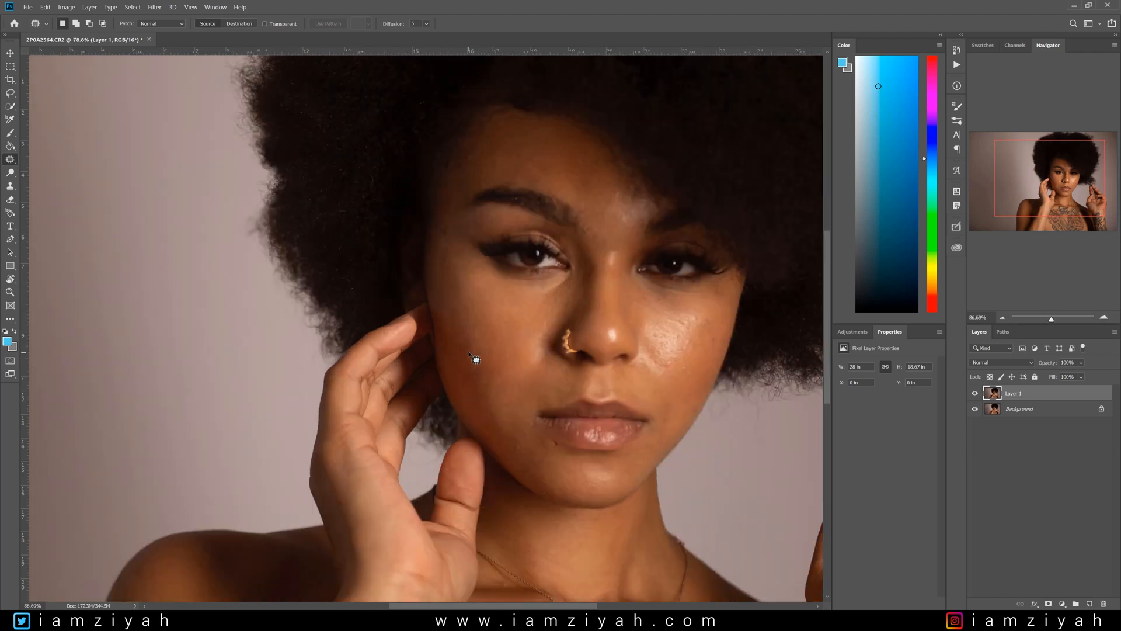
Patch out the bump beside the mouth corner, the light spot on the lower cheek and the mole below the lip.
scroll(572, 546, up, 2)
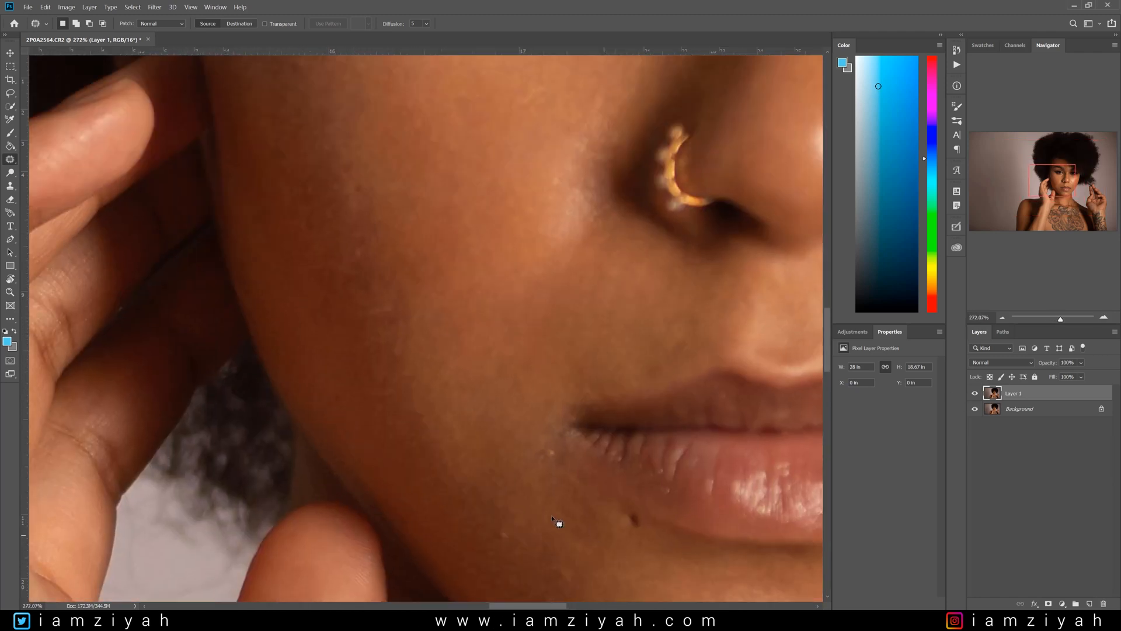
scroll(564, 552, up, 1)
drag(1058, 190, 1056, 190)
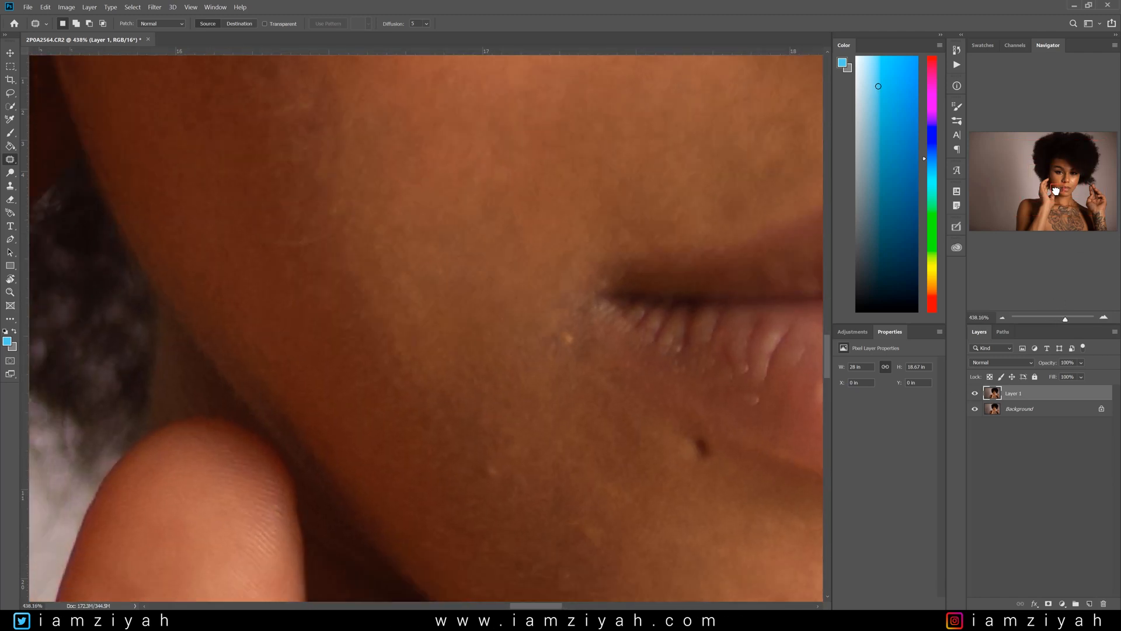
mouse_move(579, 346)
mouse_down()
mouse_move(562, 379)
mouse_move(519, 299)
mouse_up()
drag(474, 483, 474, 443)
drag(477, 477, 530, 478)
key(ctrl+d)
mouse_move(701, 430)
mouse_down()
mouse_move(707, 455)
mouse_move(650, 465)
mouse_up()
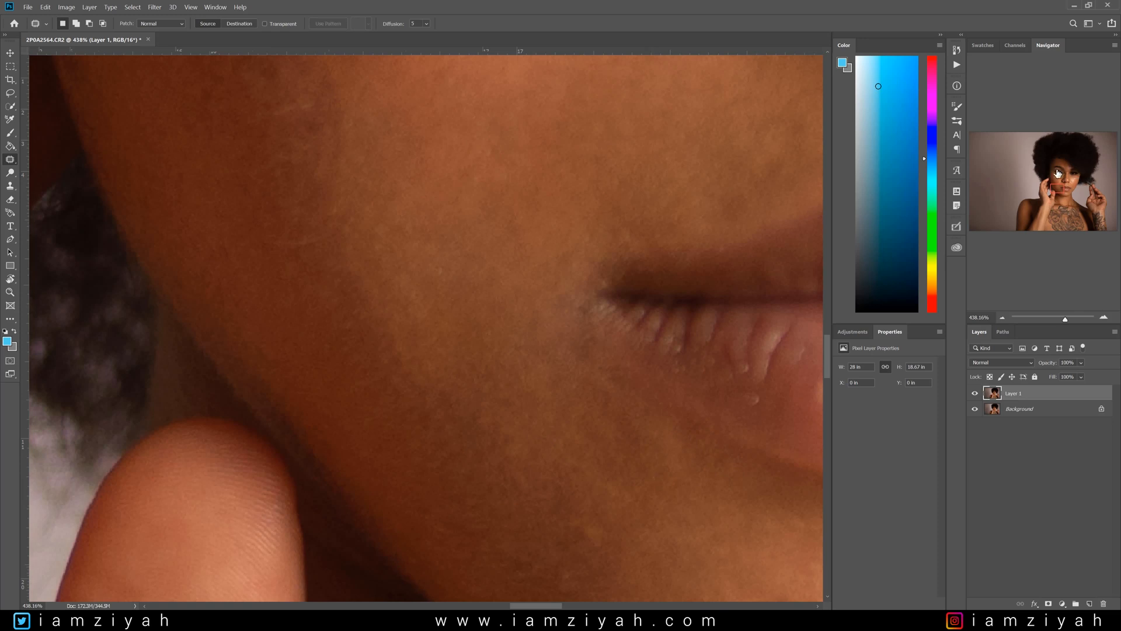
Patch the spots along the jaw below the mouth corner with clean nearby skin, clearing the selection after each patch.
drag(1058, 173, 1060, 175)
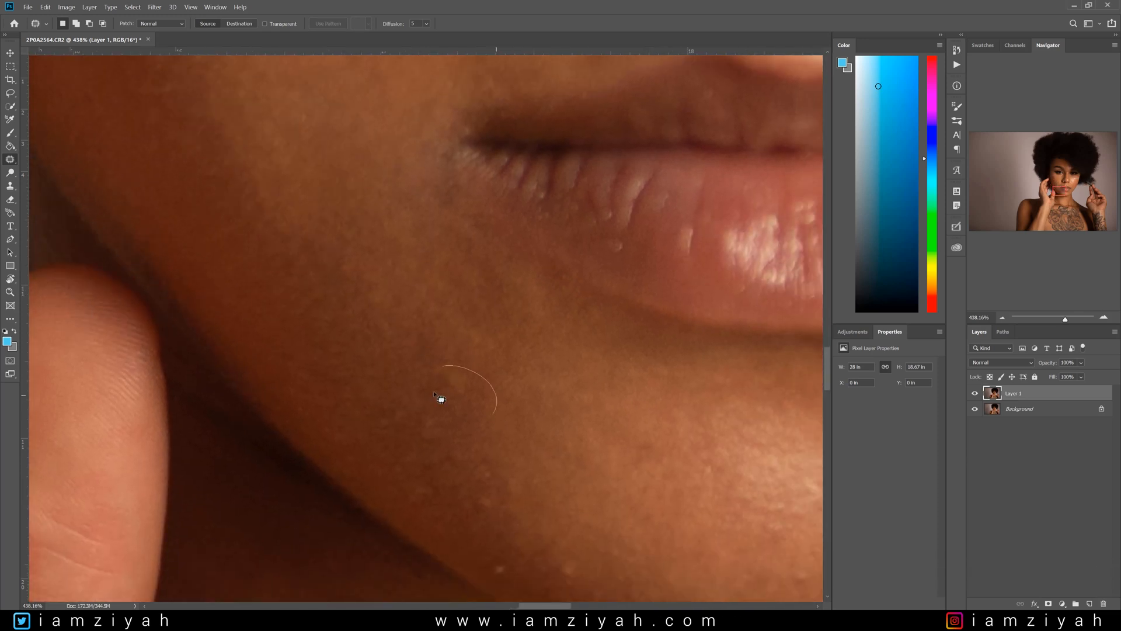
drag(433, 391, 444, 367)
drag(462, 393, 519, 406)
key(ctrl+d)
mouse_move(602, 537)
mouse_down()
mouse_move(577, 537)
mouse_move(474, 448)
mouse_up()
mouse_move(418, 479)
mouse_down()
mouse_move(546, 593)
mouse_move(663, 488)
mouse_up()
key(ctrl+d)
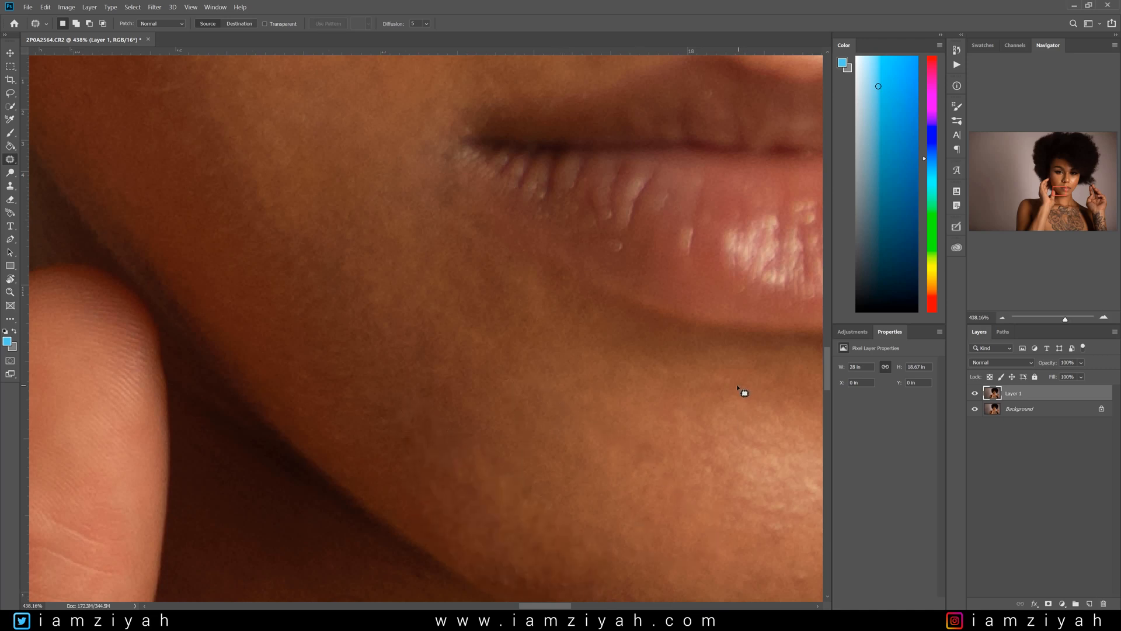
Patch the small bumps and rough texture on the chin with smoother nearby skin, clearing the selection after each patch.
scroll(742, 391, down, 2)
drag(1051, 190, 1056, 190)
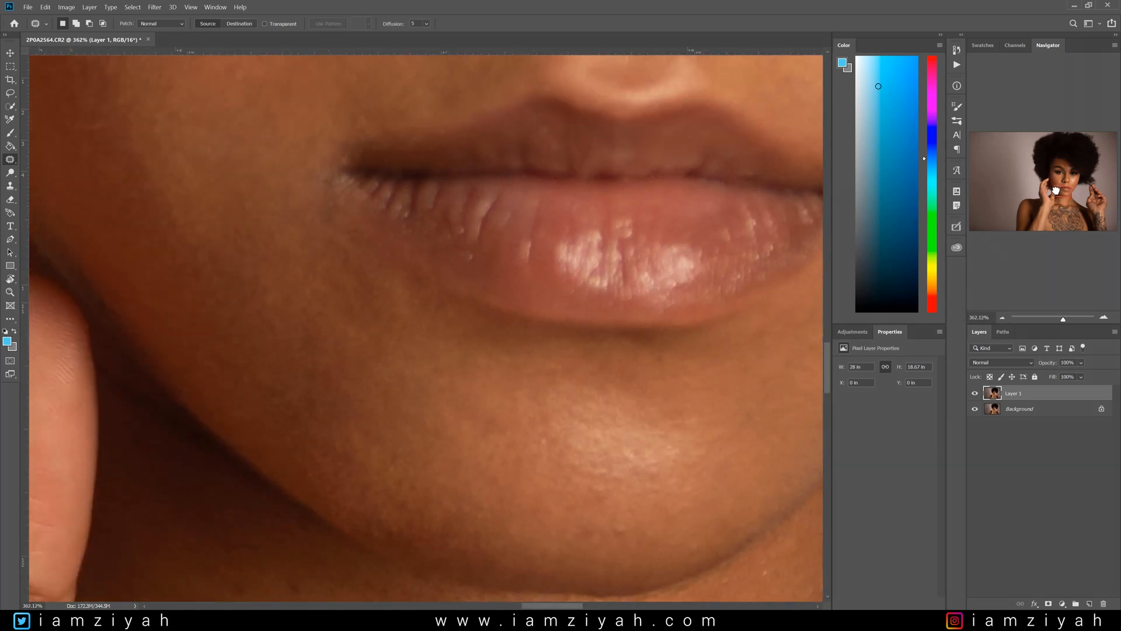
drag(628, 546, 651, 531)
key(ctrl+d)
drag(686, 463, 455, 458)
key(ctrl+d)
mouse_move(713, 529)
mouse_down()
mouse_move(688, 544)
mouse_move(556, 458)
mouse_move(526, 510)
mouse_move(541, 515)
mouse_up()
key(ctrl+d)
Compare the retouched layer hidden and shown, and examine the face at several magnifications for remaining blemishes.
scroll(642, 471, down, 6)
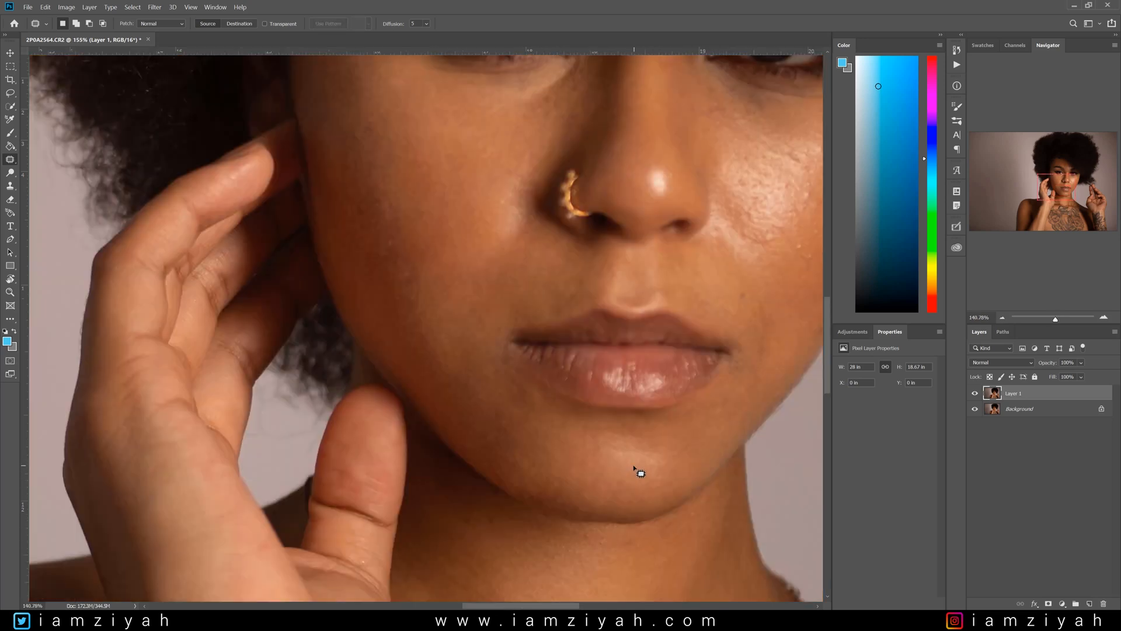
click(978, 393)
click(977, 393)
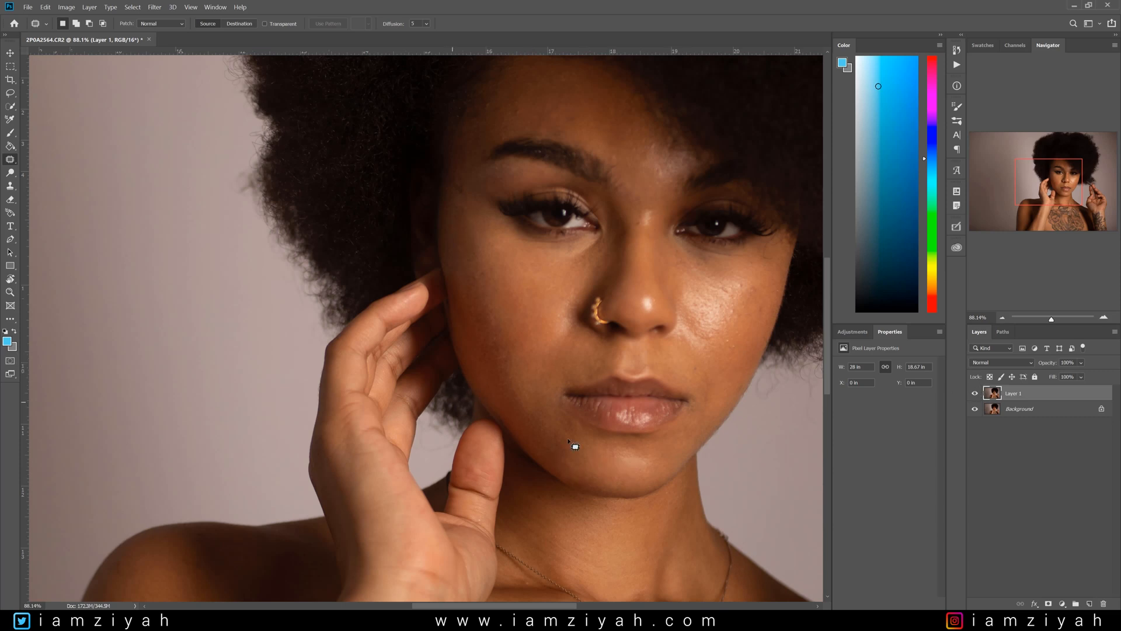
scroll(773, 338, up, 2)
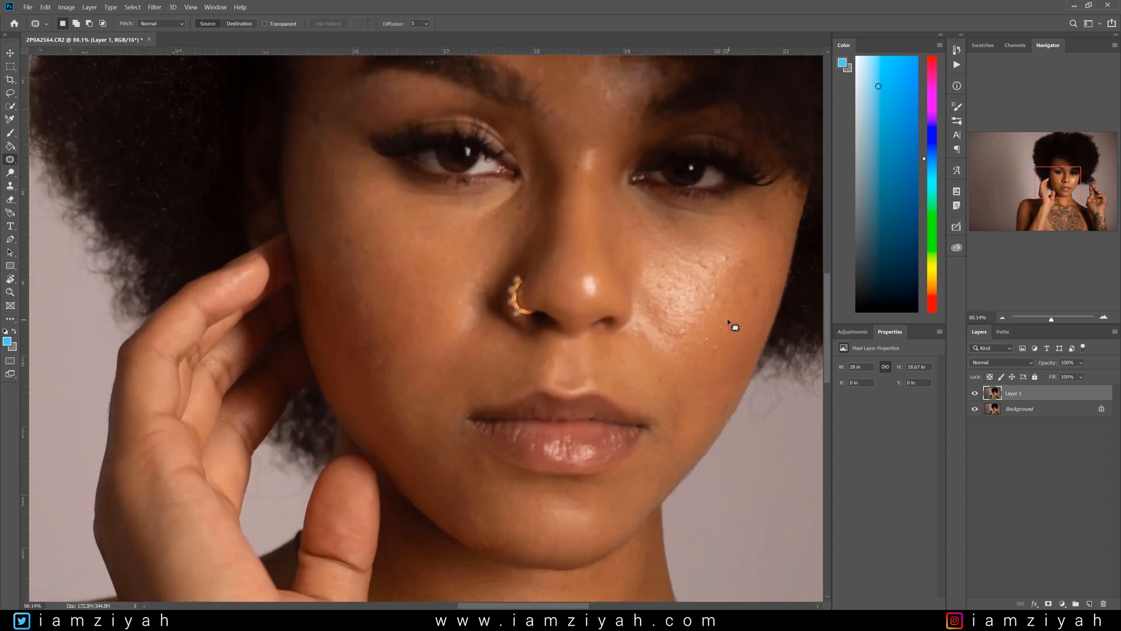
scroll(734, 332, down, 4)
scroll(678, 251, down, 2)
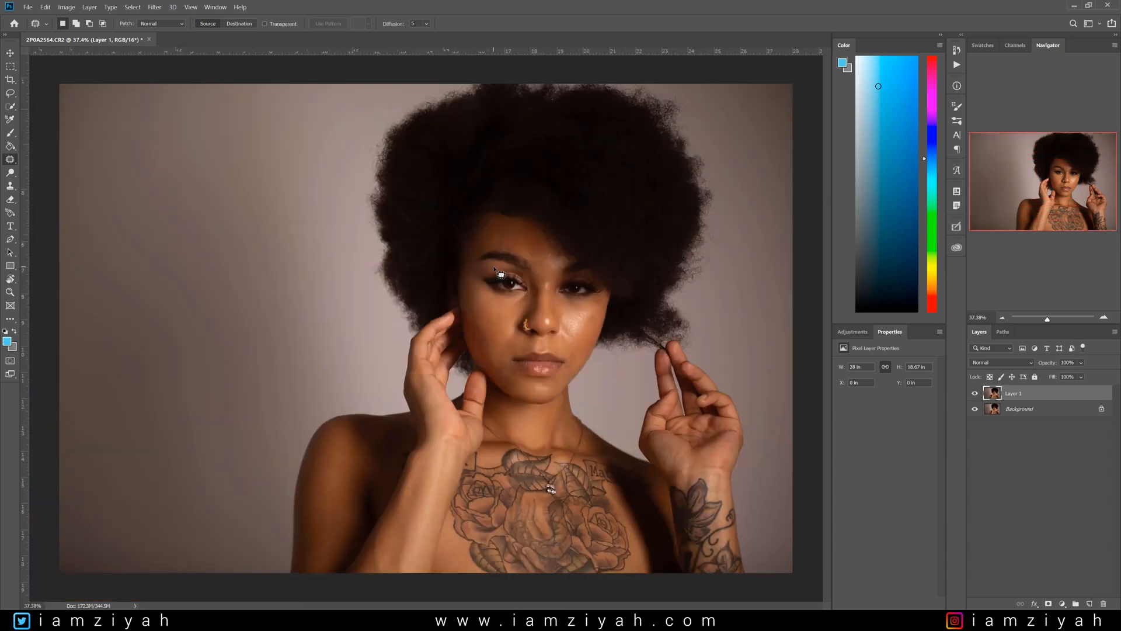
scroll(497, 267, up, 6)
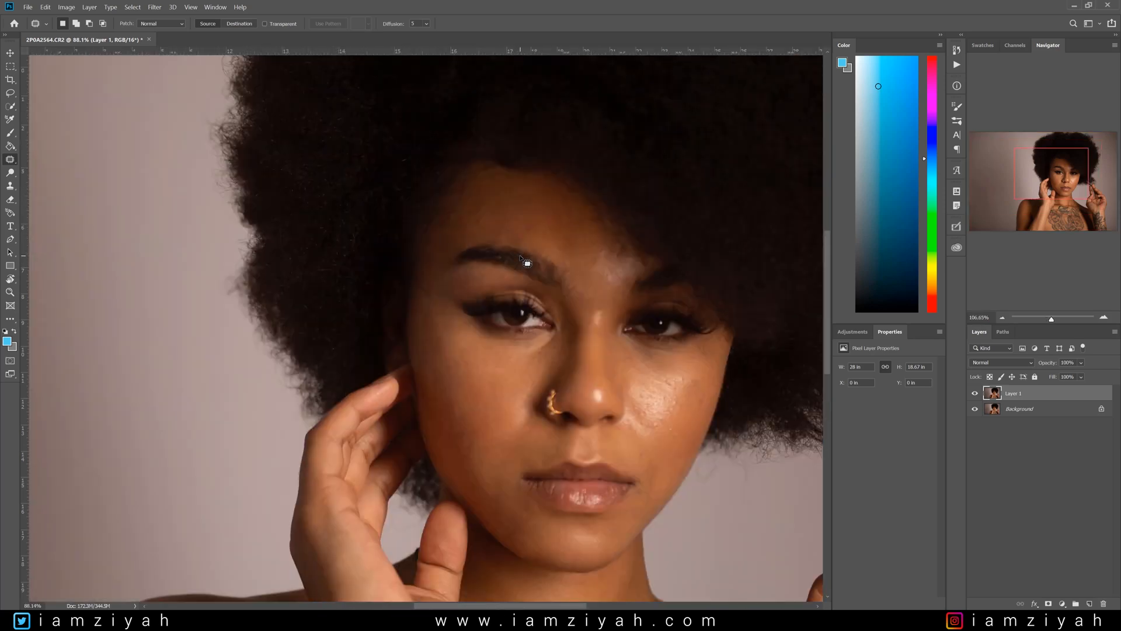
scroll(525, 219, up, 3)
scroll(525, 219, down, 5)
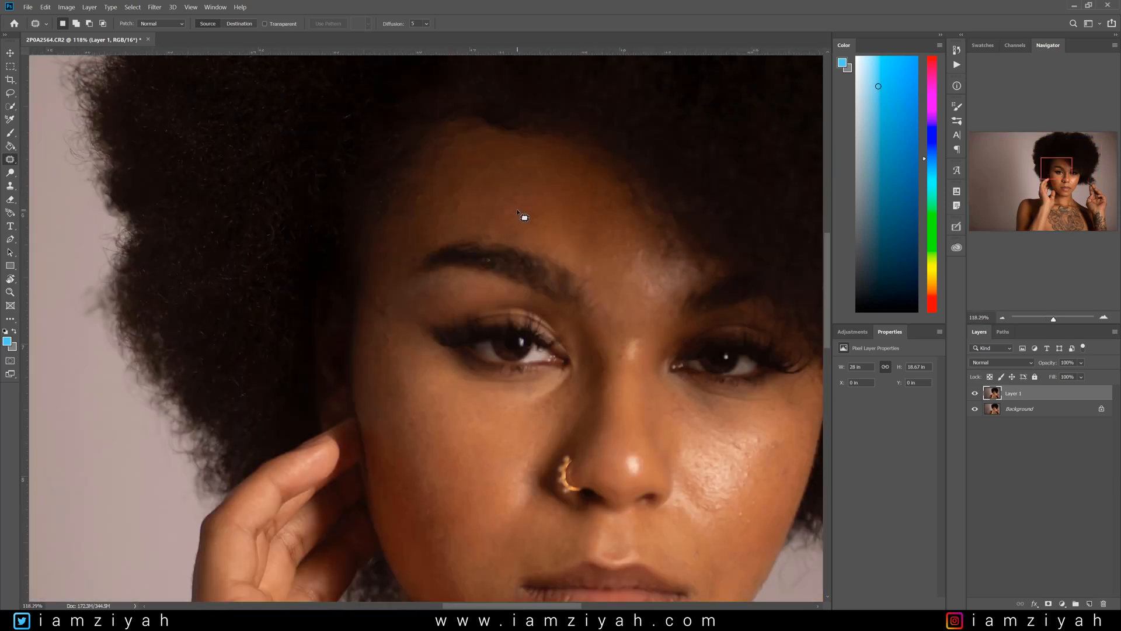
scroll(404, 269, up, 1)
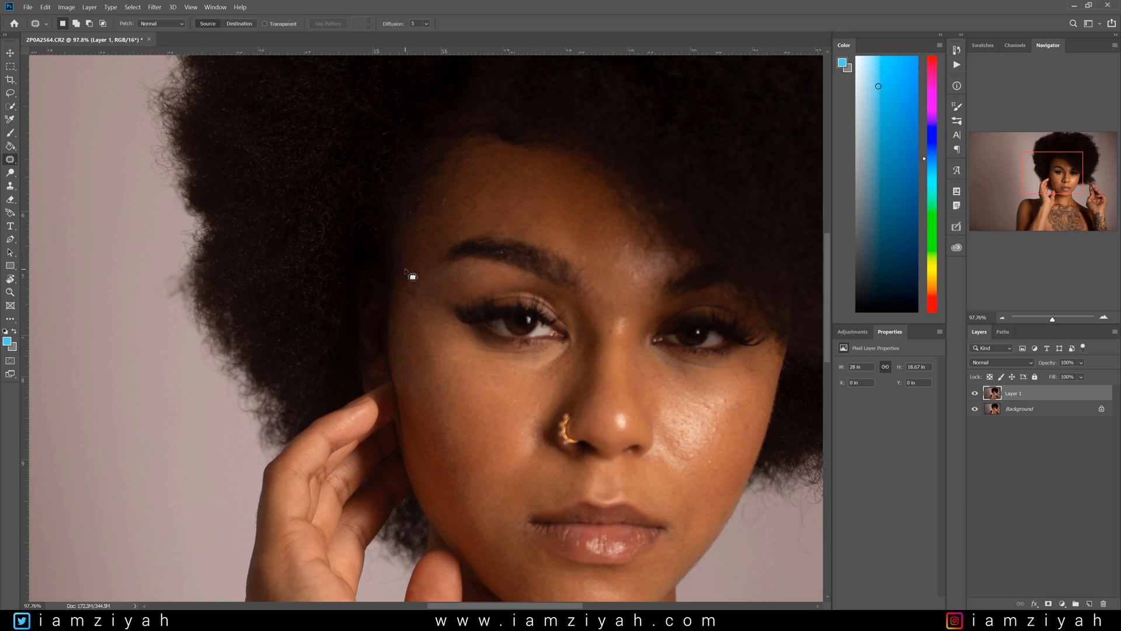
Patch the discoloured skin just outside the outer eye corner with cleaner skin below it, and clear the selection.
scroll(405, 269, up, 2)
scroll(433, 319, up, 15)
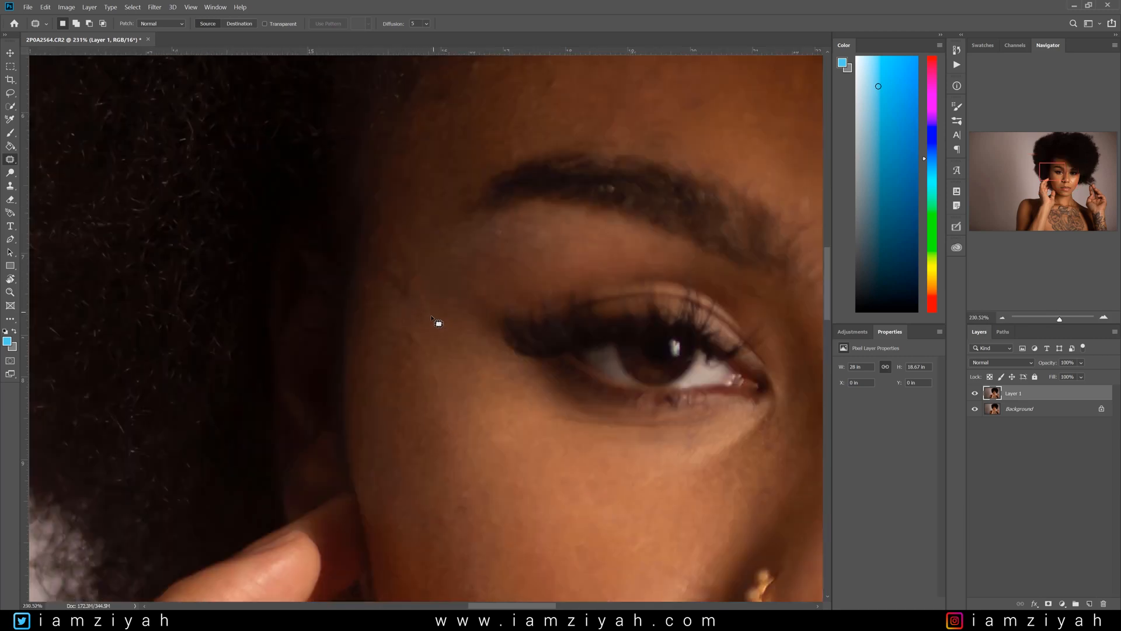
mouse_move(467, 363)
mouse_down()
mouse_move(347, 323)
mouse_move(462, 451)
mouse_up()
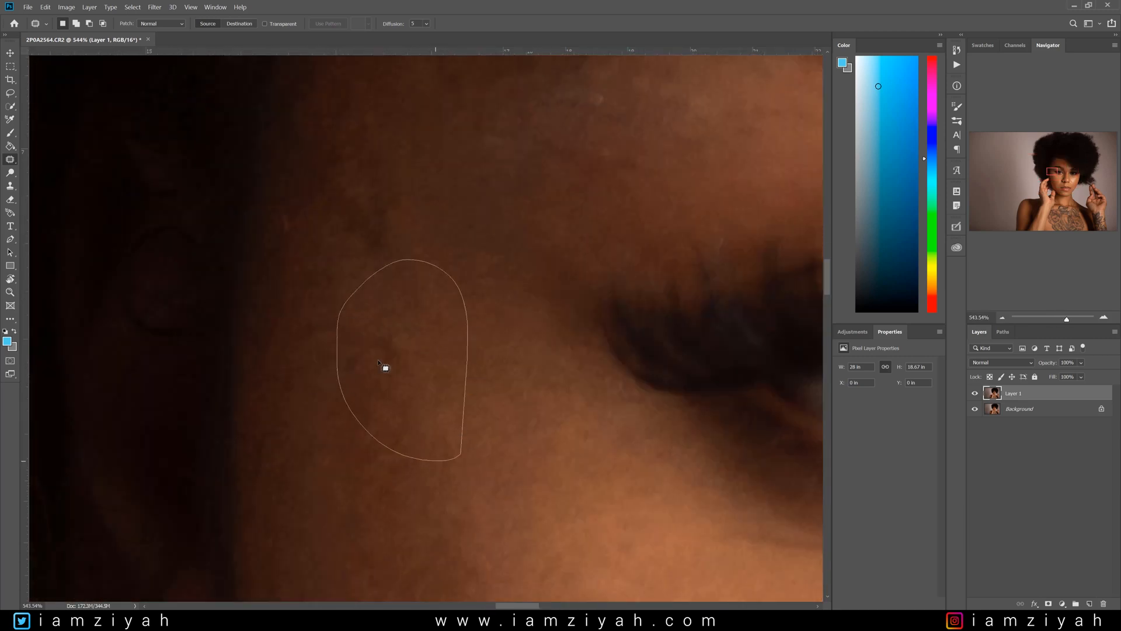
drag(378, 361, 497, 442)
key(ctrl+d)
Patch the dark mark on the temple between the hairline and the eyebrow tail, and clear the selection.
drag(1049, 169, 1052, 166)
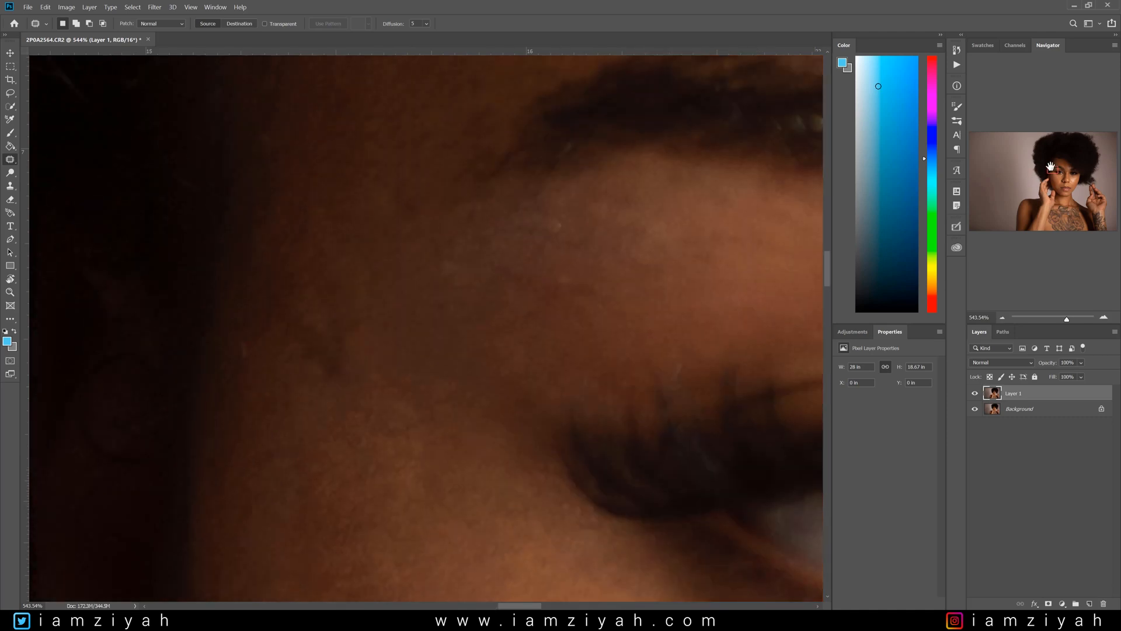
mouse_move(372, 407)
mouse_down()
mouse_move(363, 431)
mouse_move(371, 409)
mouse_up()
drag(343, 328, 421, 476)
key(ctrl+d)
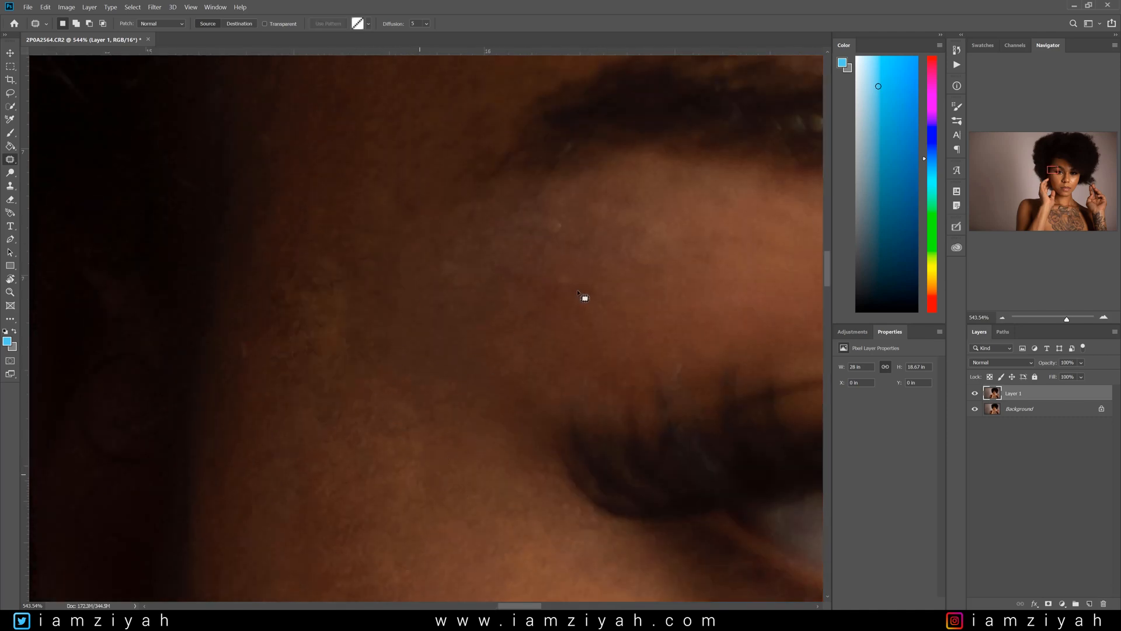
Patch the uneven skin between the eyebrow tail and the upper lashes with temple skin, clearing the selection after each patch.
drag(620, 235, 525, 346)
drag(521, 281, 378, 456)
key(ctrl+d)
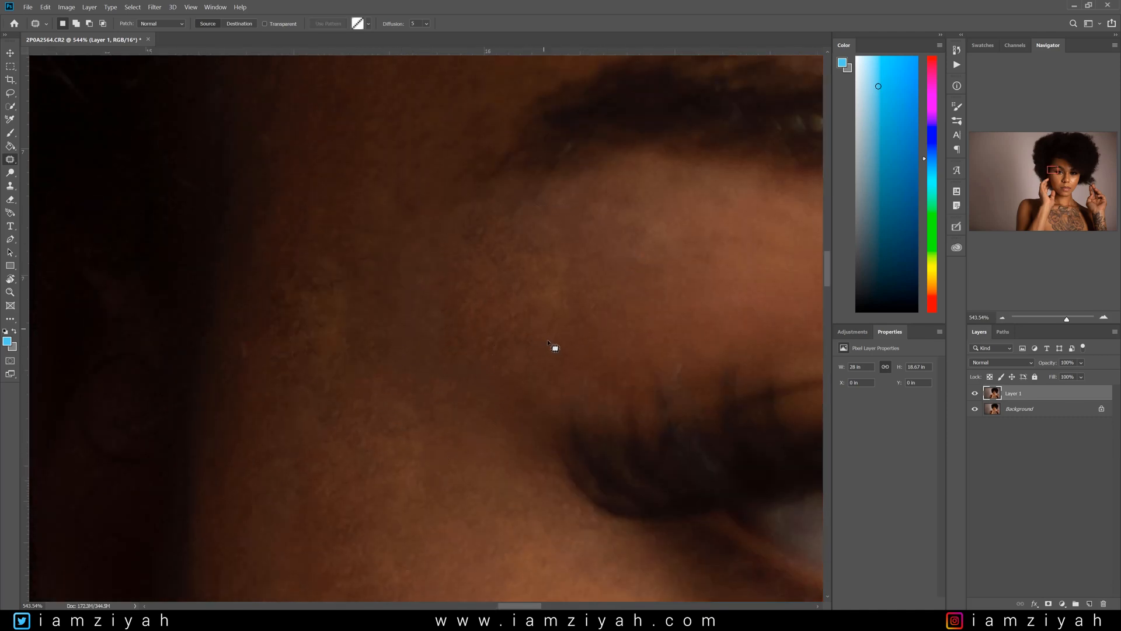
drag(562, 358, 546, 370)
drag(523, 325, 441, 445)
key(ctrl+d)
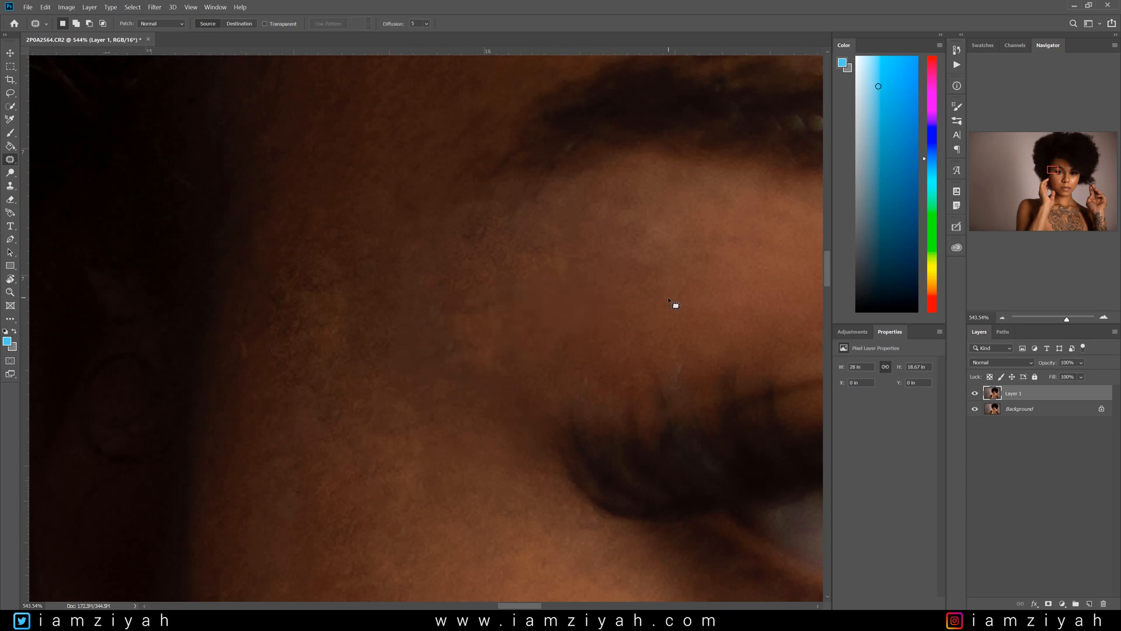
Patch the uneven skin on the inner side of the forehead above the eyebrow with smoother forehead skin.
key(ctrl+0)
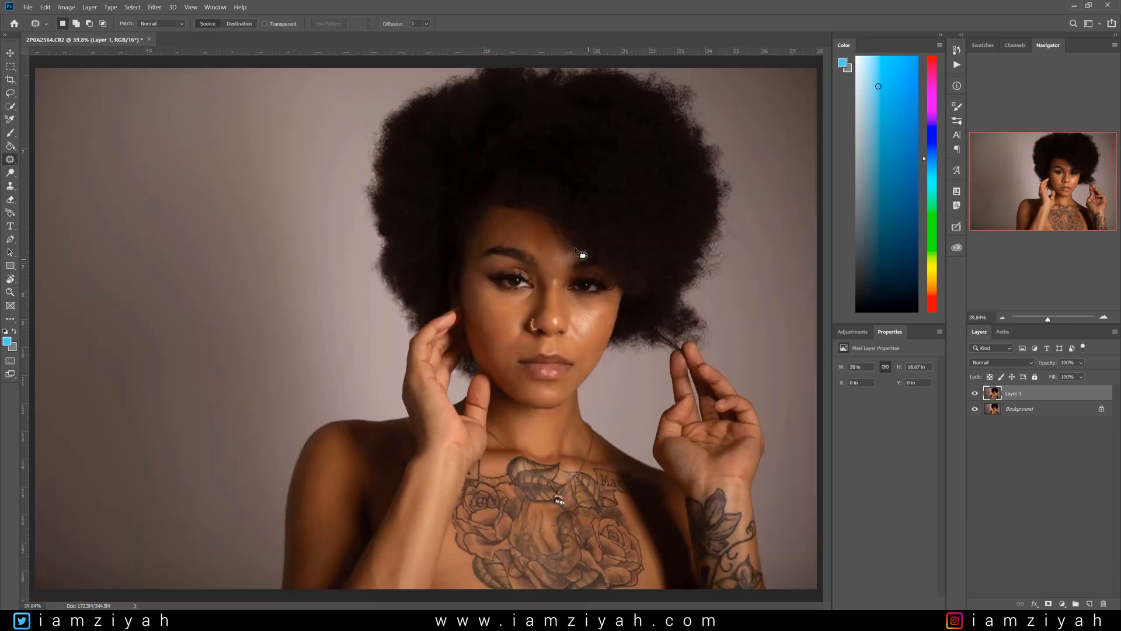
scroll(518, 216, up, 17)
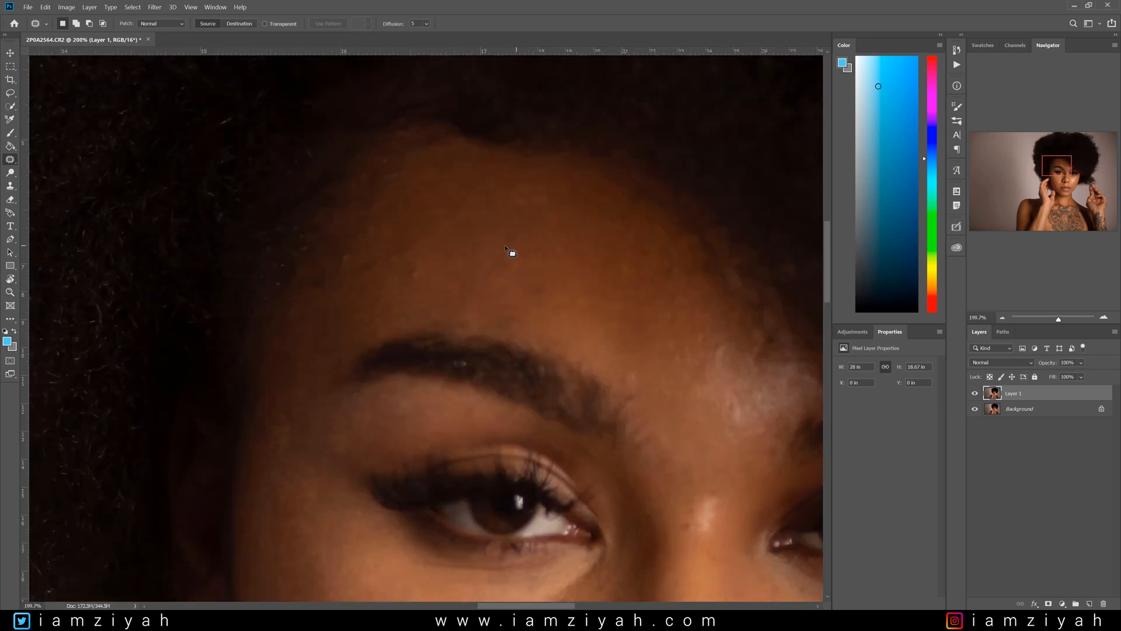
mouse_move(593, 221)
mouse_down()
mouse_move(549, 171)
mouse_move(622, 282)
mouse_up()
mouse_move(631, 323)
mouse_down()
mouse_move(603, 238)
mouse_move(636, 349)
mouse_move(602, 211)
mouse_move(645, 299)
mouse_move(612, 307)
mouse_up()
key(ctrl+d)
mouse_move(614, 264)
mouse_down()
mouse_move(648, 354)
mouse_move(648, 211)
mouse_move(687, 295)
mouse_move(637, 271)
mouse_move(625, 320)
mouse_up()
Patch the dark spots and stray hairs just above the middle of the eyebrow with clean forehead skin, and clear the selection.
scroll(655, 244, up, 2)
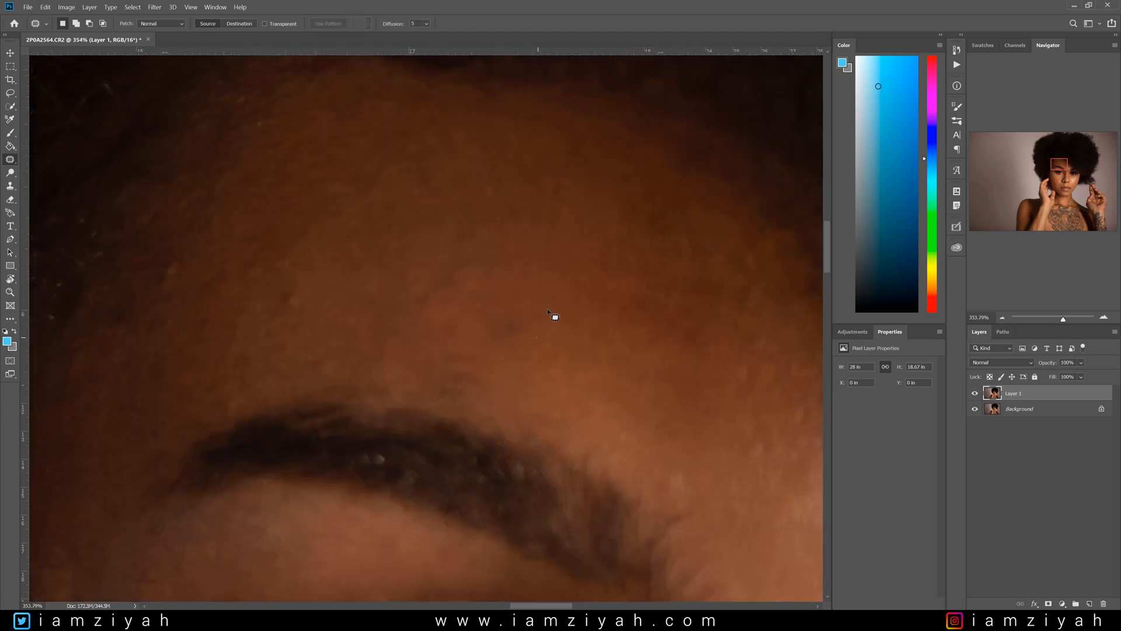
drag(510, 341, 556, 349)
mouse_move(582, 305)
mouse_down()
mouse_move(518, 290)
mouse_move(590, 315)
mouse_move(536, 169)
mouse_move(590, 275)
mouse_move(481, 320)
mouse_move(531, 310)
mouse_up()
mouse_move(422, 371)
mouse_down()
mouse_move(474, 408)
mouse_move(426, 373)
mouse_up()
drag(459, 379, 547, 380)
mouse_move(455, 308)
mouse_down()
mouse_move(358, 303)
mouse_move(354, 343)
mouse_move(371, 385)
mouse_move(471, 379)
mouse_up()
key(ctrl+d)
Patch the spots on the outer forehead above the eyebrow tail with nearby skin, clearing the selection after each patch.
mouse_move(480, 199)
mouse_down()
mouse_move(411, 130)
mouse_move(436, 202)
mouse_move(385, 271)
mouse_up()
key(ctrl+d)
mouse_move(318, 315)
mouse_down()
mouse_move(281, 324)
mouse_move(320, 326)
mouse_up()
key(ctrl+d)
drag(286, 361, 281, 356)
mouse_move(274, 346)
mouse_down()
mouse_move(309, 360)
mouse_move(258, 296)
mouse_move(229, 428)
mouse_move(271, 361)
mouse_up()
key(ctrl+d)
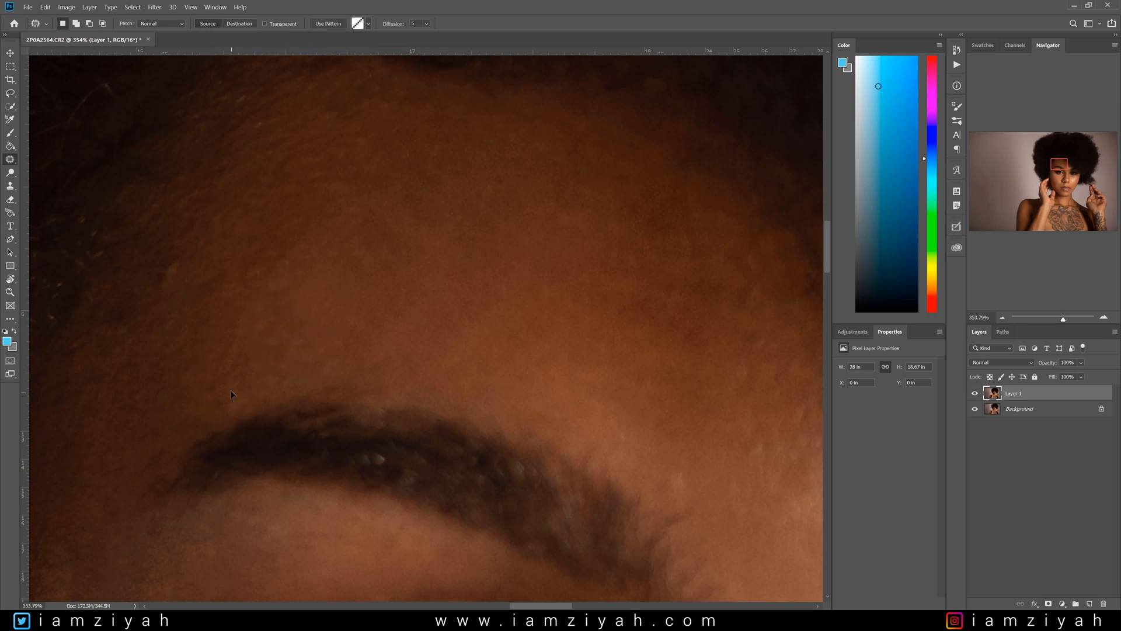
drag(232, 393, 287, 361)
key(ctrl+d)
Patch the rough skin on the upper outer forehead near the hairline with smoother adjacent skin, and clear the selection.
mouse_move(319, 277)
mouse_down()
mouse_move(261, 288)
mouse_move(323, 303)
mouse_up()
key(ctrl+d)
mouse_move(362, 152)
mouse_down()
mouse_move(266, 192)
mouse_move(362, 152)
mouse_up()
drag(312, 149, 356, 177)
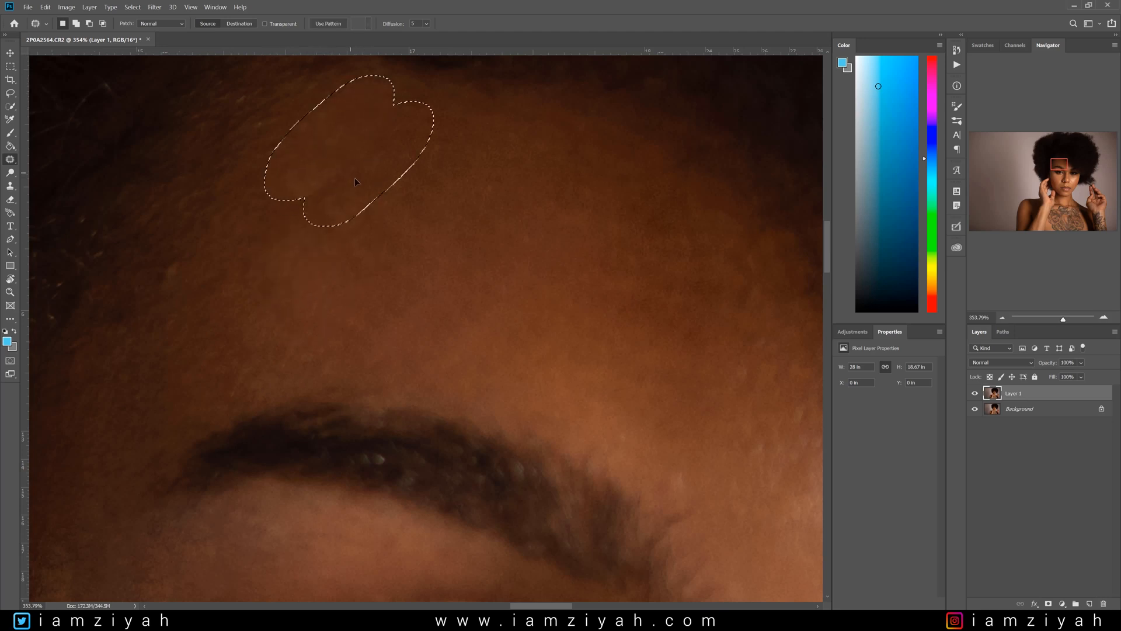
key(ctrl+d)
mouse_move(242, 303)
mouse_down()
mouse_move(235, 252)
mouse_move(278, 243)
mouse_move(252, 298)
mouse_up()
scroll(447, 302, down, 10)
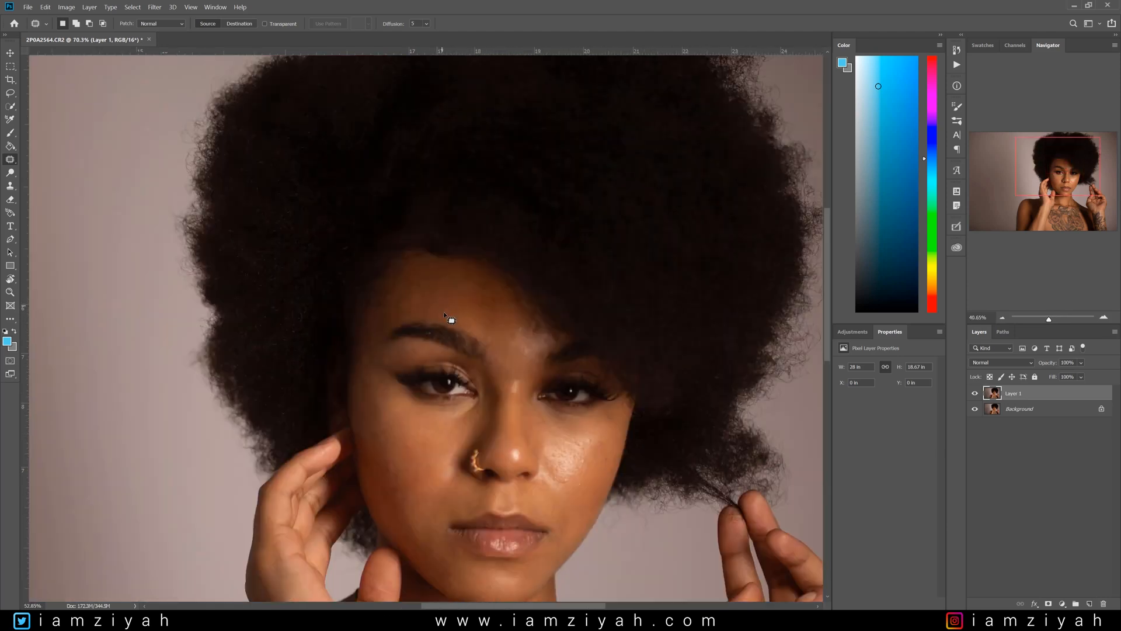
Patch a large uneven area in the middle of the forehead with smoother skin and clear the selection.
scroll(603, 353, up, 2)
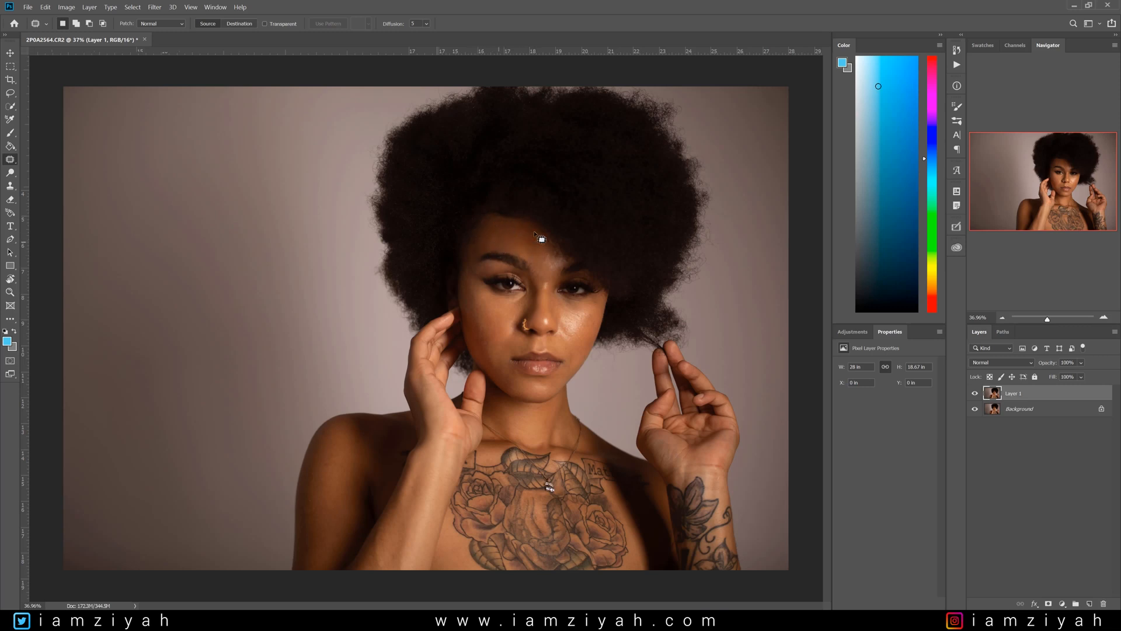
scroll(541, 238, up, 6)
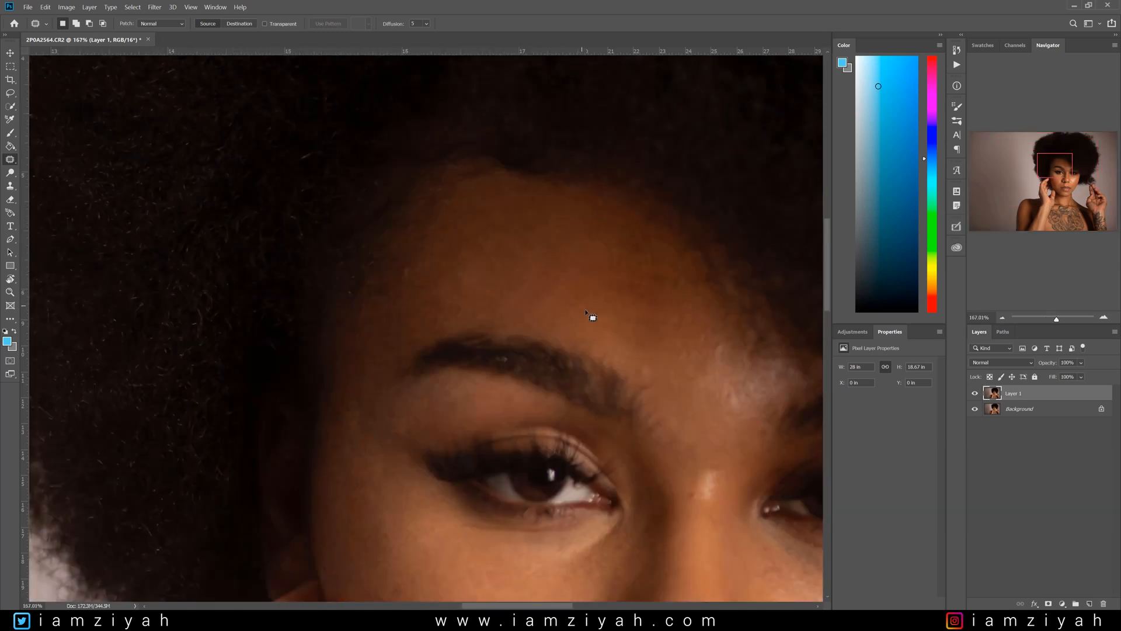
scroll(613, 317, down, 2)
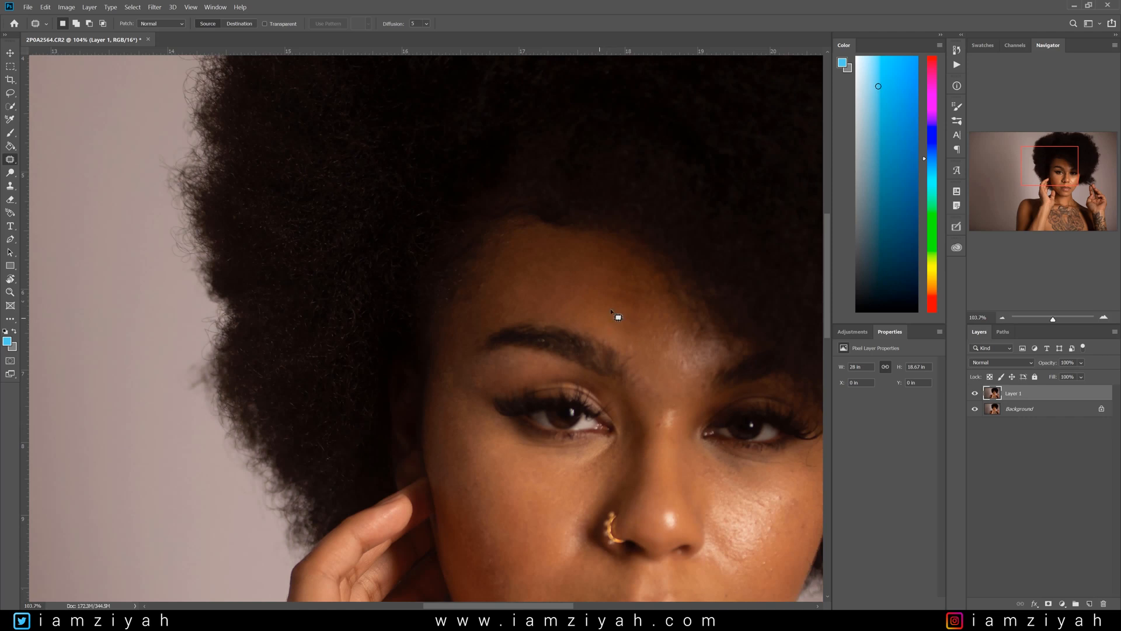
drag(550, 301, 537, 264)
mouse_move(569, 284)
mouse_down()
mouse_move(564, 409)
mouse_move(533, 488)
mouse_up()
key(ctrl+h)
key(ctrl+d)
key(ctrl+z)
scroll(648, 309, up, 3)
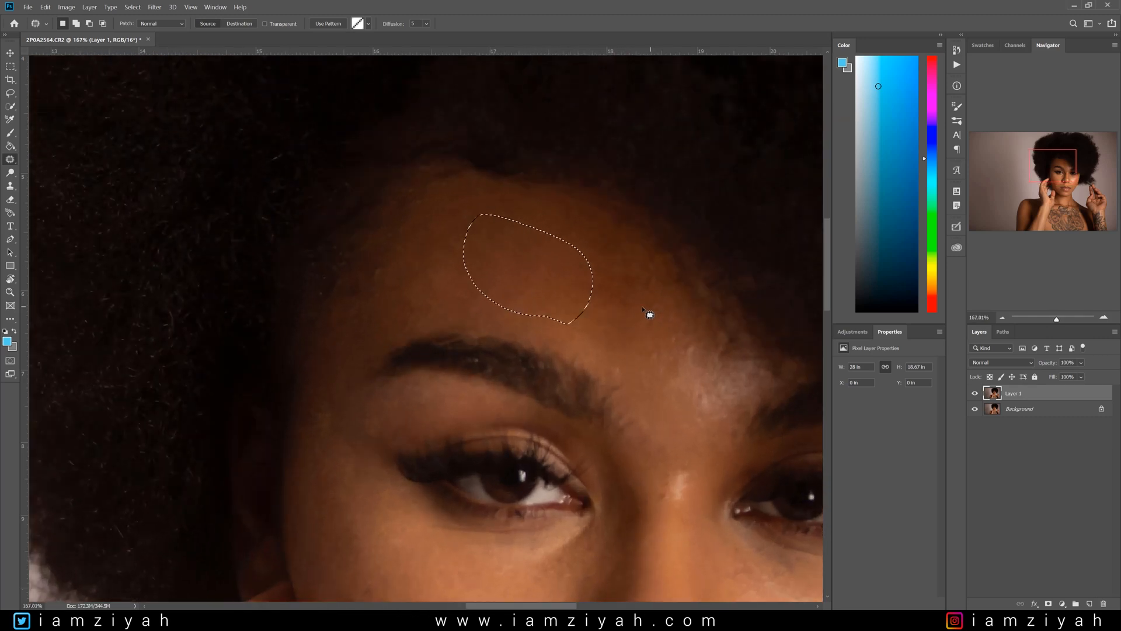
click(635, 314)
Patch the specks on the outer forehead above the eyebrow tail with adjacent skin, and clear the selection.
drag(398, 276, 439, 287)
drag(430, 290, 388, 318)
click(524, 305)
Patch the blotchy skin just above the middle of the eyebrow with cleaner skin from below, and clear the selection.
mouse_move(483, 265)
mouse_down()
mouse_move(512, 293)
mouse_move(440, 284)
mouse_up()
drag(530, 291, 467, 283)
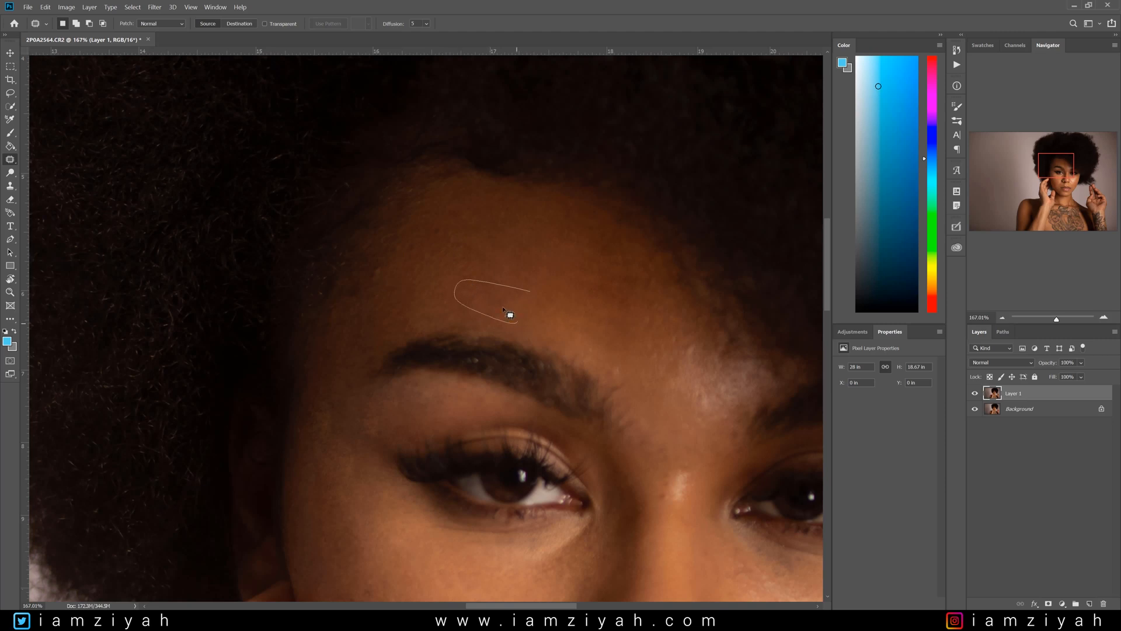
mouse_move(527, 317)
mouse_down()
mouse_move(523, 333)
mouse_move(429, 402)
mouse_up()
click(594, 305)
mouse_move(487, 296)
mouse_down()
mouse_move(521, 304)
mouse_move(506, 291)
mouse_up()
click(530, 291)
Patch the upper middle and inner forehead with smoother skin sampled from the cheek, and clear the selection.
scroll(587, 295, down, 2)
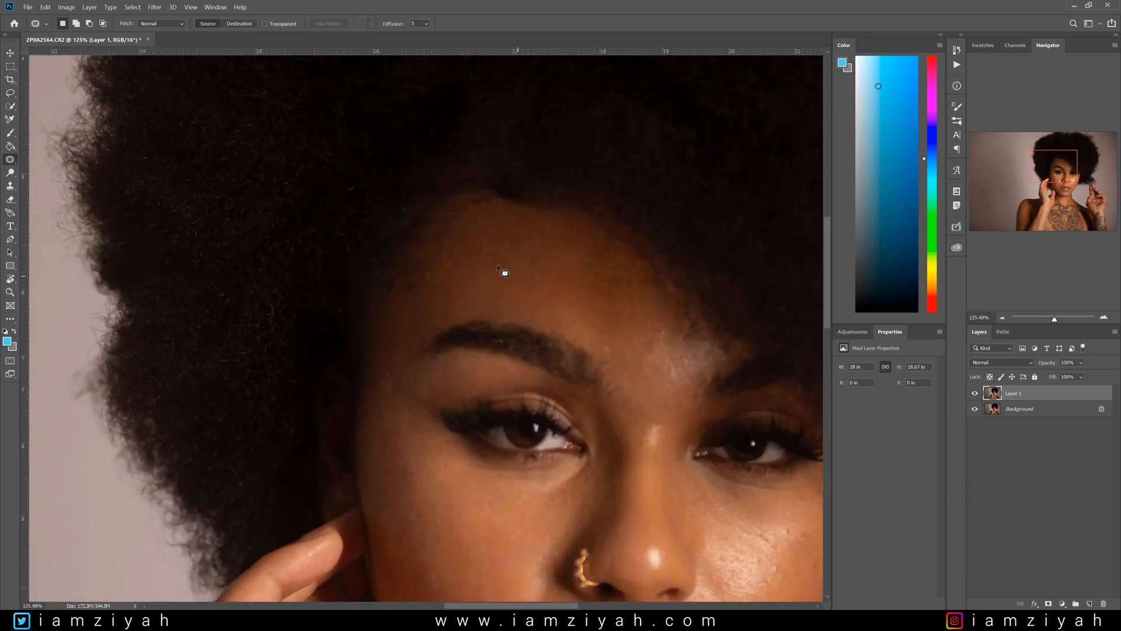
drag(514, 257, 518, 274)
mouse_move(502, 247)
mouse_down()
mouse_move(453, 257)
mouse_move(420, 466)
mouse_up()
mouse_move(543, 249)
mouse_down()
mouse_move(501, 252)
mouse_move(517, 276)
mouse_move(537, 241)
mouse_up()
drag(521, 282, 550, 283)
drag(604, 308, 609, 308)
mouse_move(587, 283)
mouse_down()
mouse_move(521, 513)
mouse_move(524, 543)
mouse_up()
key(ctrl+d)
Patch the remaining dark spots on the inner forehead near the hairline with nearby skin, clearing the selection after each patch.
mouse_move(619, 290)
mouse_down()
mouse_move(629, 308)
mouse_move(607, 330)
mouse_move(614, 353)
mouse_up()
key(ctrl+d)
key(ctrl+d)
drag(582, 256, 587, 274)
mouse_move(588, 274)
mouse_down()
mouse_move(583, 252)
mouse_move(567, 265)
mouse_up()
key(ctrl+d)
key(ctrl+d)
Compare the whole retouched portrait with the original by hiding and showing Layer 1.
scroll(618, 288, down, 8)
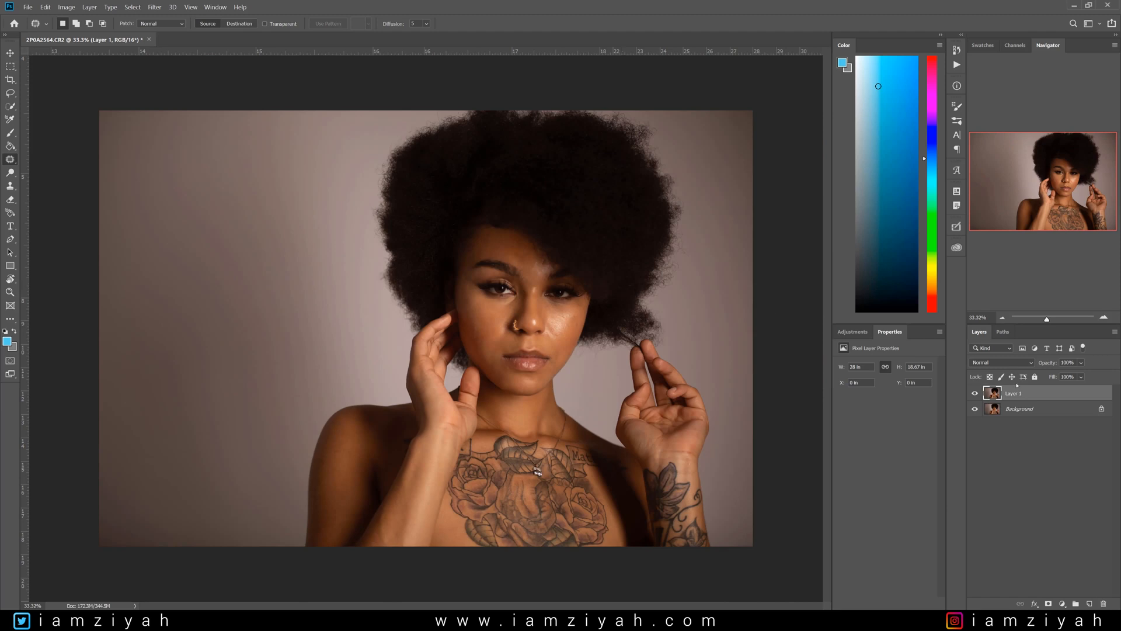
click(976, 394)
click(976, 395)
Patch the small marks below the eye on the nose-ring side's upper cheek with adjacent skin, clearing the selection each time.
scroll(541, 243, up, 4)
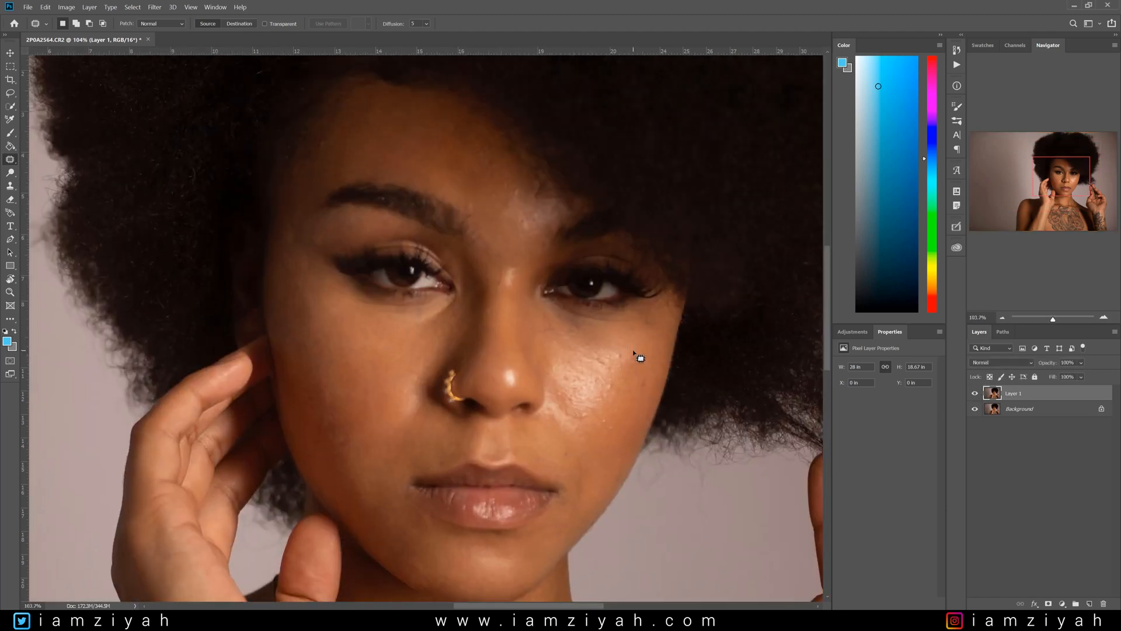
scroll(641, 357, up, 2)
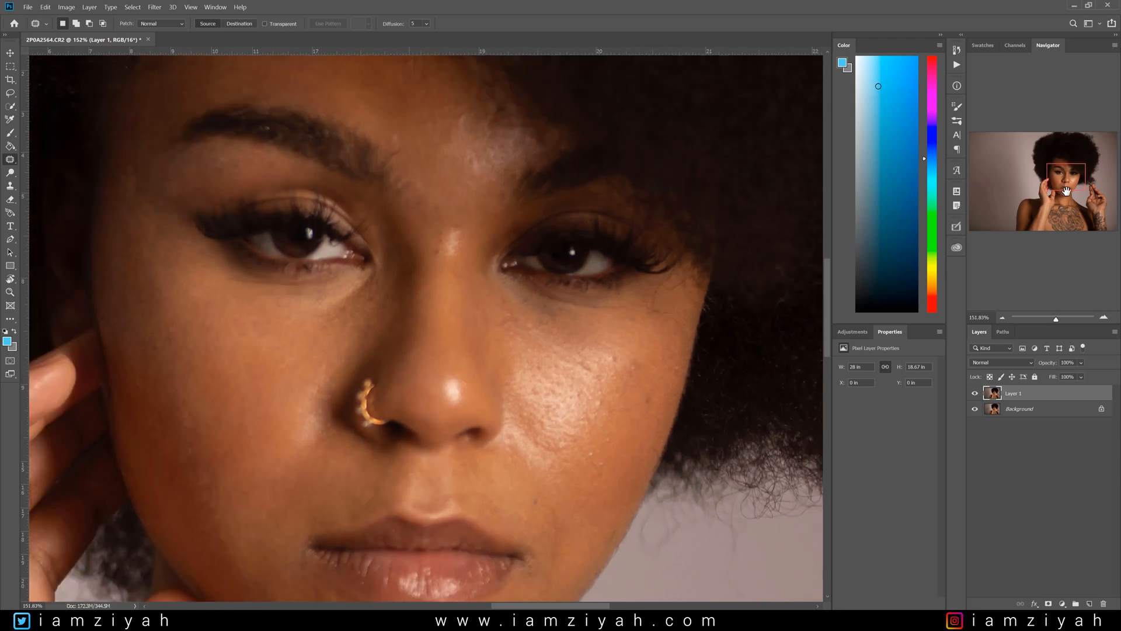
drag(1071, 183, 1063, 188)
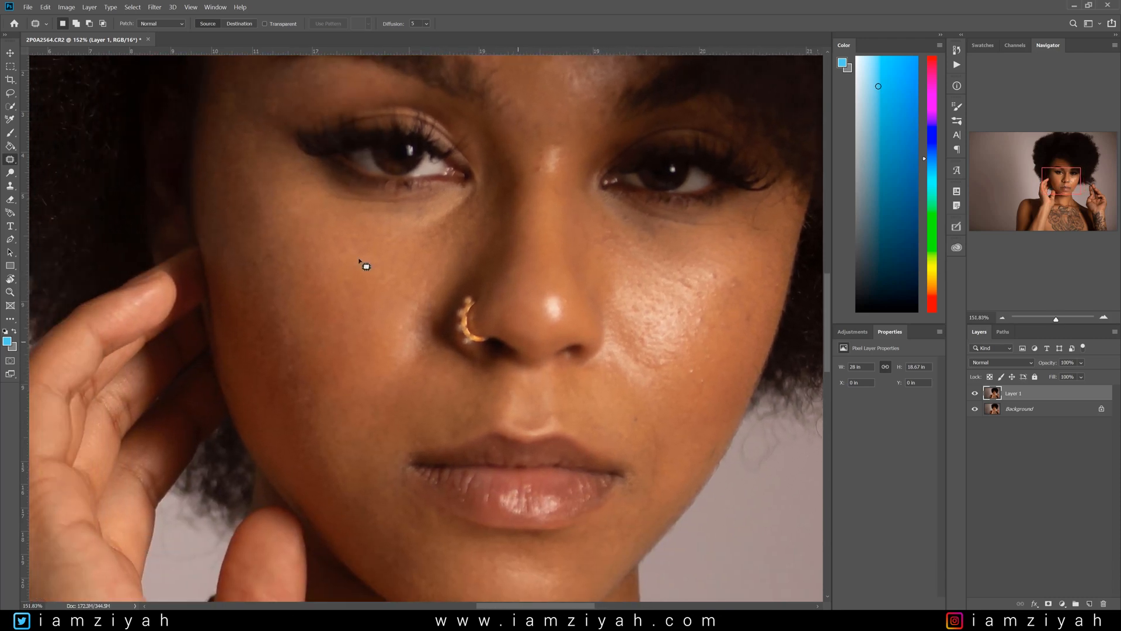
scroll(362, 264, up, 5)
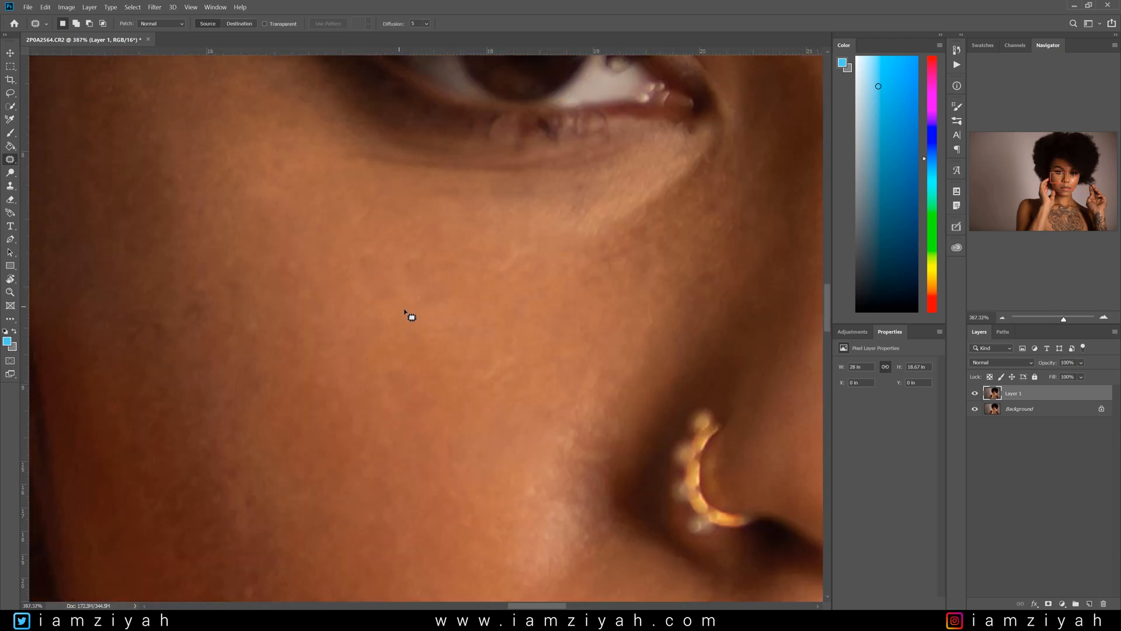
mouse_move(409, 313)
mouse_down()
mouse_move(342, 295)
mouse_move(402, 308)
mouse_up()
drag(401, 257, 381, 237)
key(ctrl+d)
mouse_move(418, 294)
mouse_down()
mouse_move(422, 327)
mouse_move(419, 296)
mouse_up()
drag(408, 301, 445, 285)
key(ctrl+d)
Patch the uneven spots in the middle of the nose-ring side's cheek with smoother nearby skin, and clear the selection.
scroll(608, 372, down, 2)
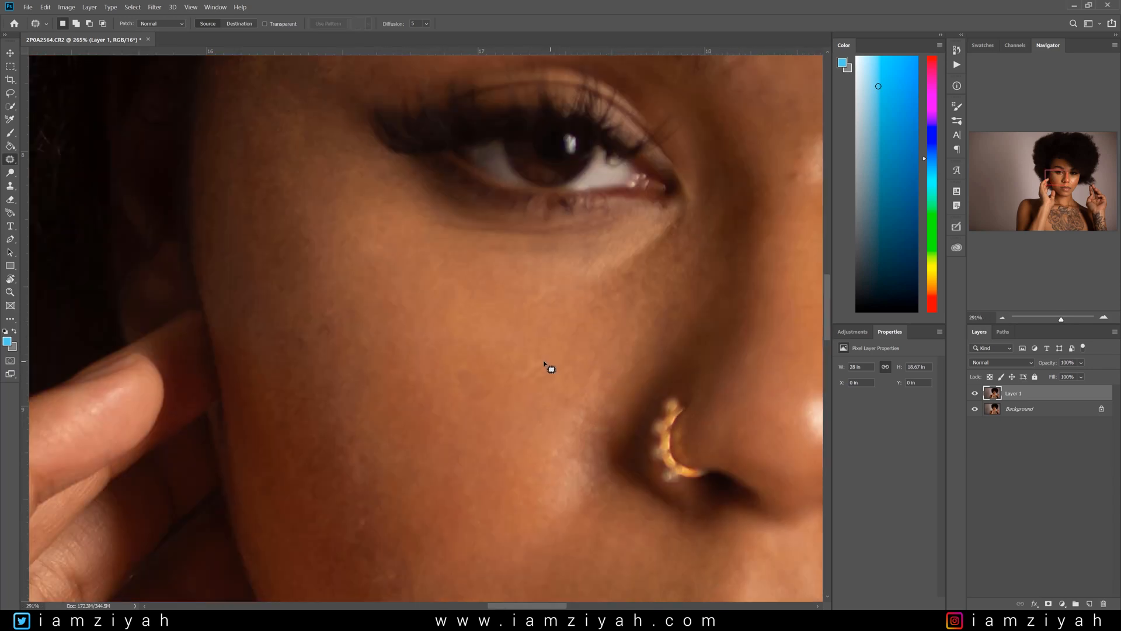
scroll(544, 363, up, 1)
mouse_move(551, 353)
mouse_down()
mouse_move(471, 357)
mouse_move(548, 354)
mouse_up()
drag(521, 364, 574, 338)
key(ctrl+d)
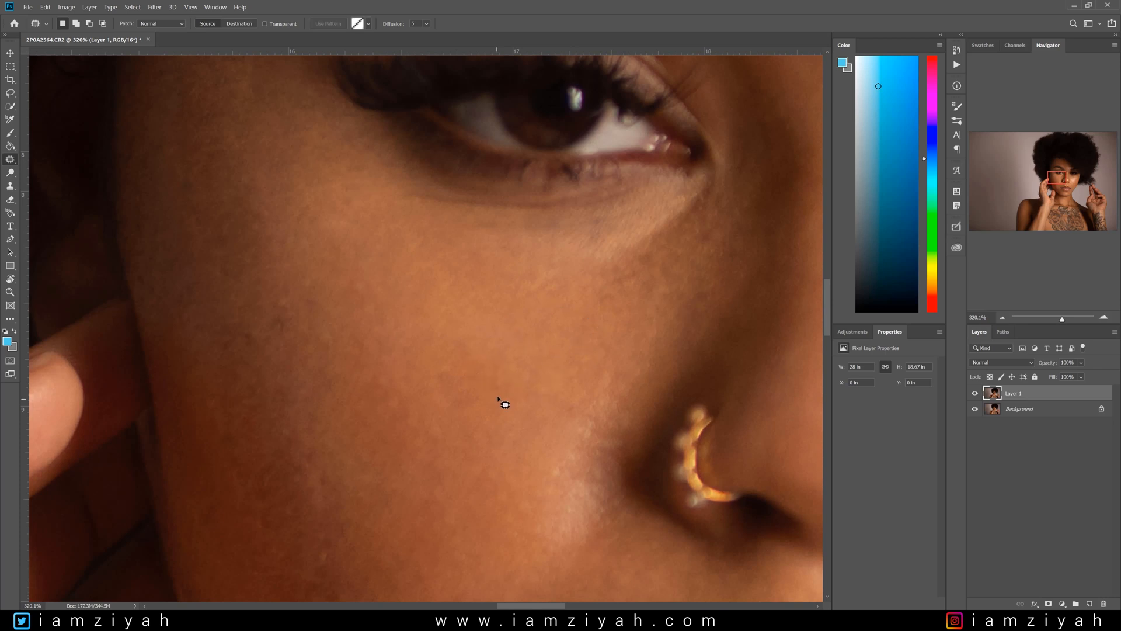
mouse_move(498, 398)
mouse_down()
mouse_move(443, 336)
mouse_move(474, 409)
mouse_up()
drag(472, 409, 553, 365)
key(ctrl+d)
Patch the dark spot and blotches on the opposite cheek beside the mouth corner with clean skin, clearing each selection.
drag(1065, 190, 1078, 200)
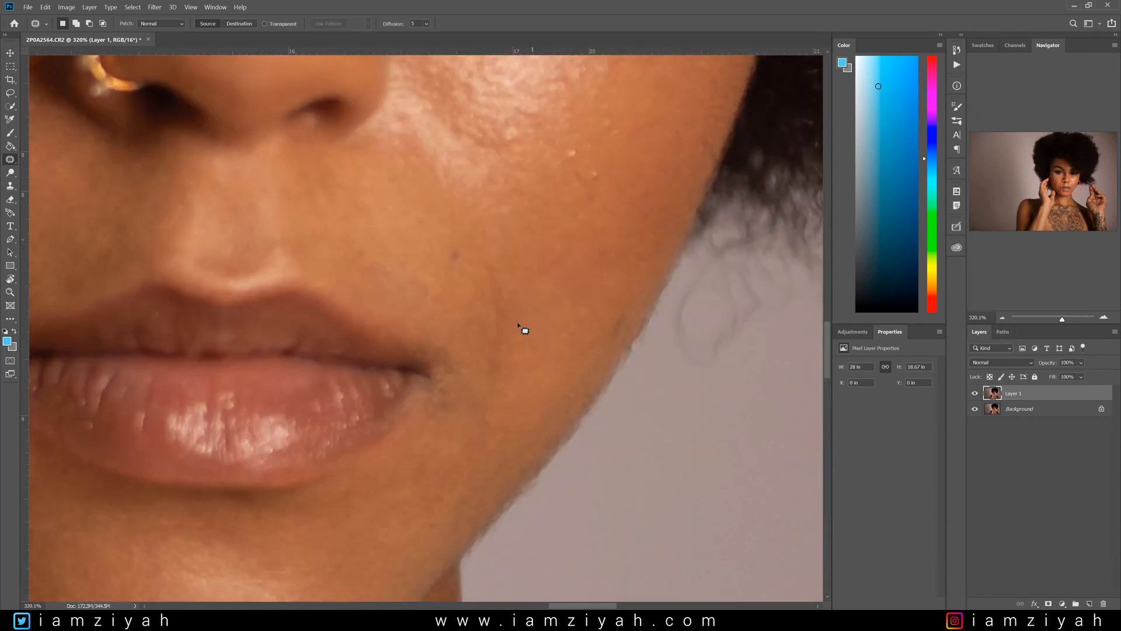
mouse_move(500, 258)
mouse_down()
mouse_move(464, 290)
mouse_move(480, 436)
mouse_move(496, 396)
mouse_move(556, 369)
mouse_up()
key(ctrl+d)
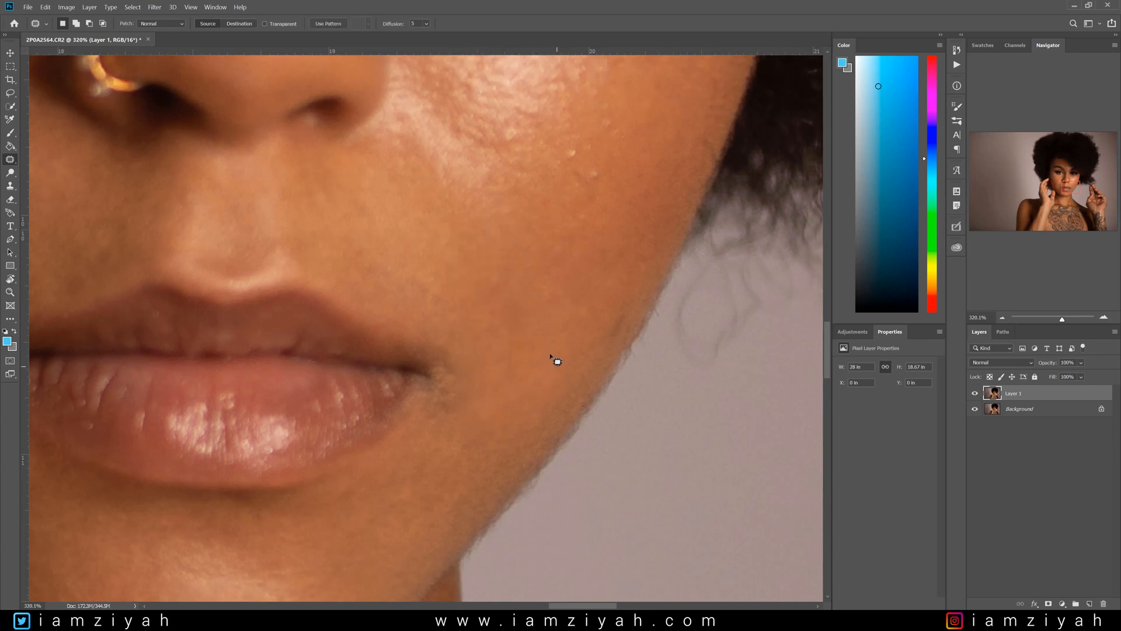
drag(557, 267, 544, 336)
key(ctrl+d)
drag(579, 374, 573, 381)
drag(608, 341, 567, 326)
key(ctrl+d)
Patch the raised bumps and marks on the cheek below the shiny highlight with smooth nearby skin, clearing the selection.
scroll(658, 162, down, 4)
scroll(647, 142, up, 4)
mouse_move(562, 282)
mouse_down()
mouse_move(562, 171)
mouse_move(520, 205)
mouse_move(518, 264)
mouse_move(565, 278)
mouse_move(493, 366)
mouse_move(498, 358)
mouse_move(532, 415)
mouse_move(578, 378)
mouse_move(501, 402)
mouse_up()
key(ctrl+d)
click(623, 343)
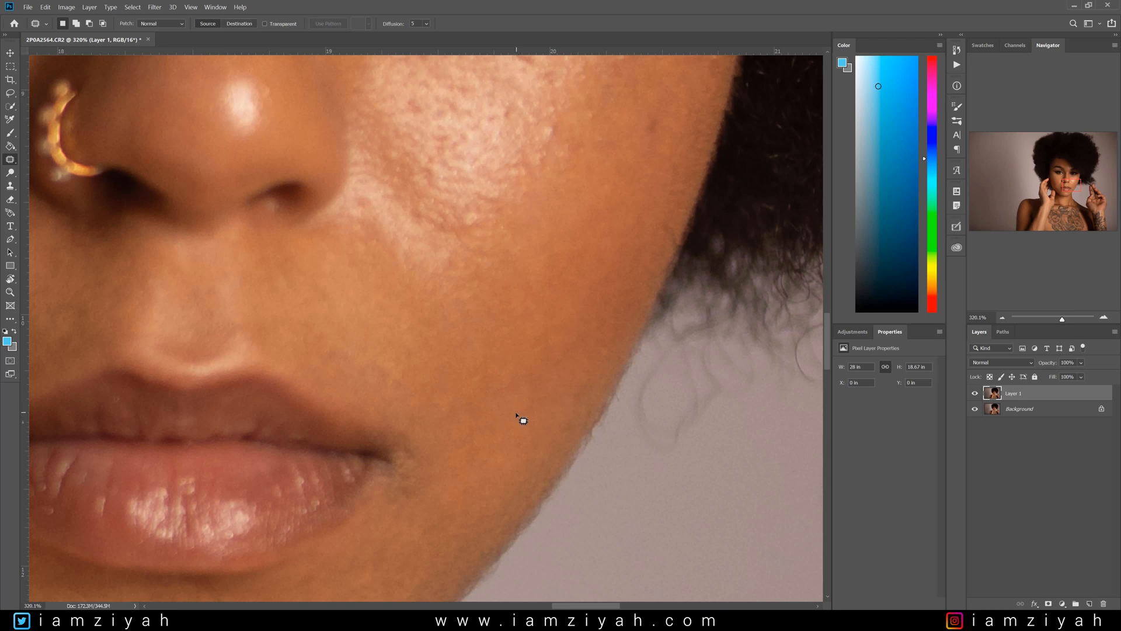
drag(572, 320, 443, 405)
drag(523, 371, 514, 319)
key(ctrl+d)
Patch the dark spots on the outer cheek between the shiny highlight and the hair with adjacent skin, clearing each selection.
drag(1069, 178, 1072, 175)
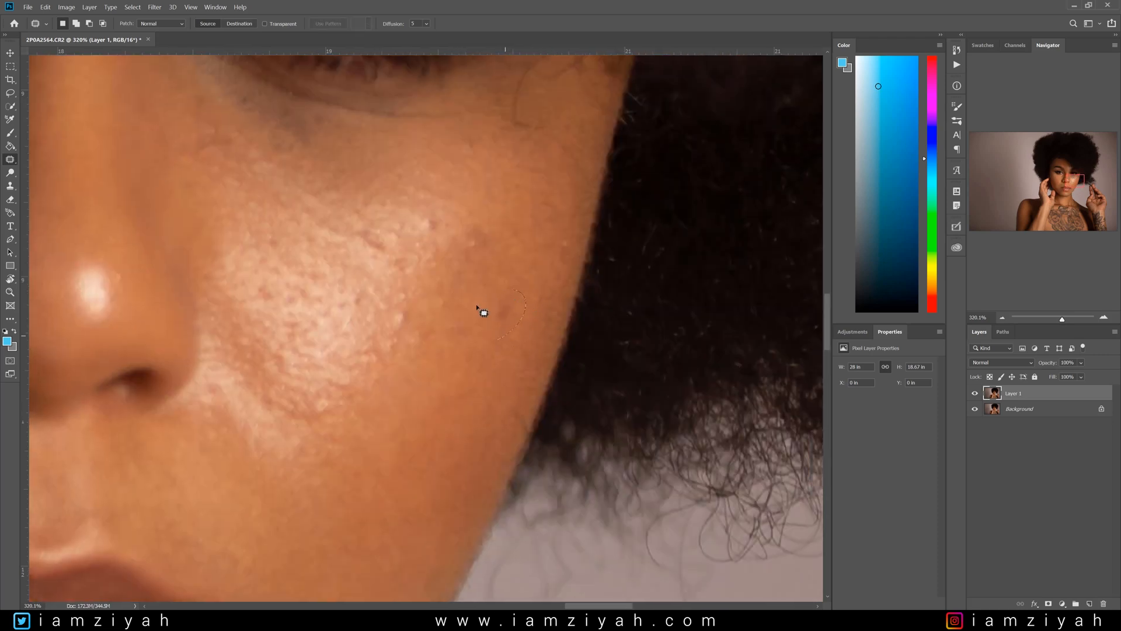
mouse_move(477, 305)
mouse_down()
mouse_move(507, 291)
mouse_move(462, 359)
mouse_up()
drag(403, 333, 469, 367)
key(ctrl+d)
mouse_move(499, 251)
mouse_down()
mouse_move(498, 217)
mouse_move(453, 255)
mouse_move(499, 249)
mouse_move(523, 212)
mouse_move(565, 207)
mouse_move(567, 244)
mouse_move(532, 285)
mouse_up()
key(ctrl+d)
drag(541, 245, 505, 286)
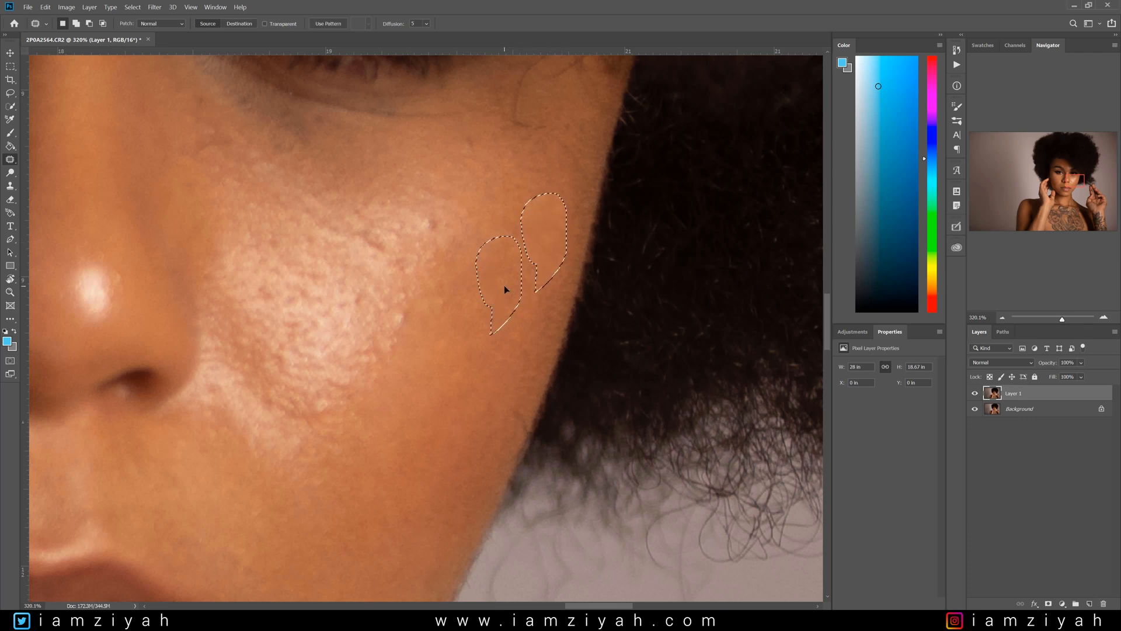
key(ctrl+d)
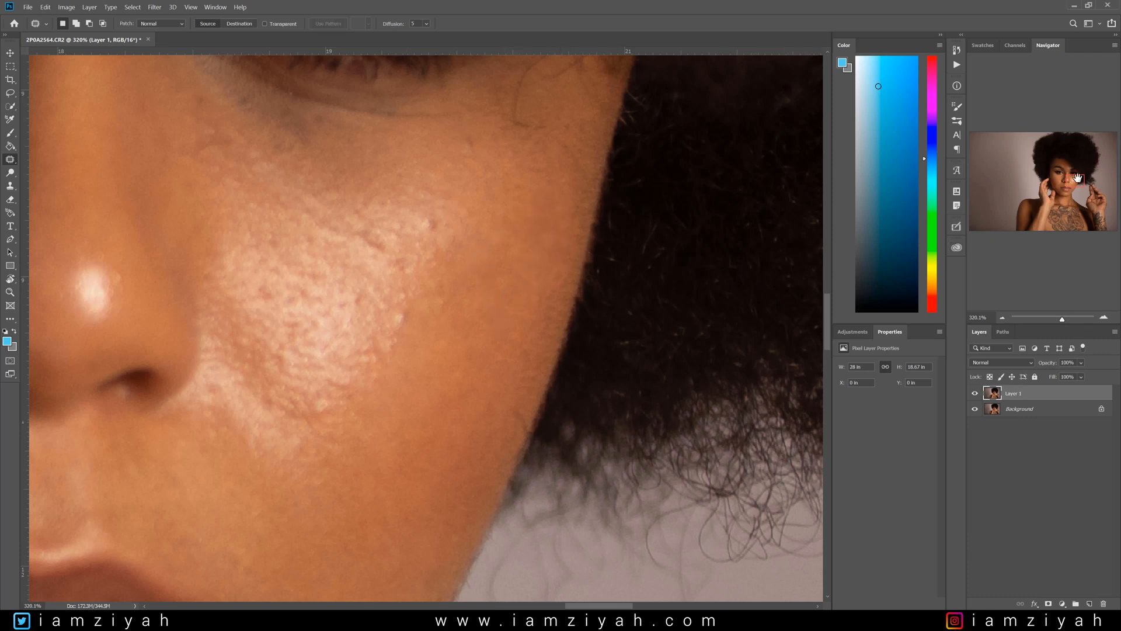
Patch the uneven skin under the outer part of the eye above the shiny cheek with smoother skin, clearing the selection.
drag(1078, 178, 1075, 178)
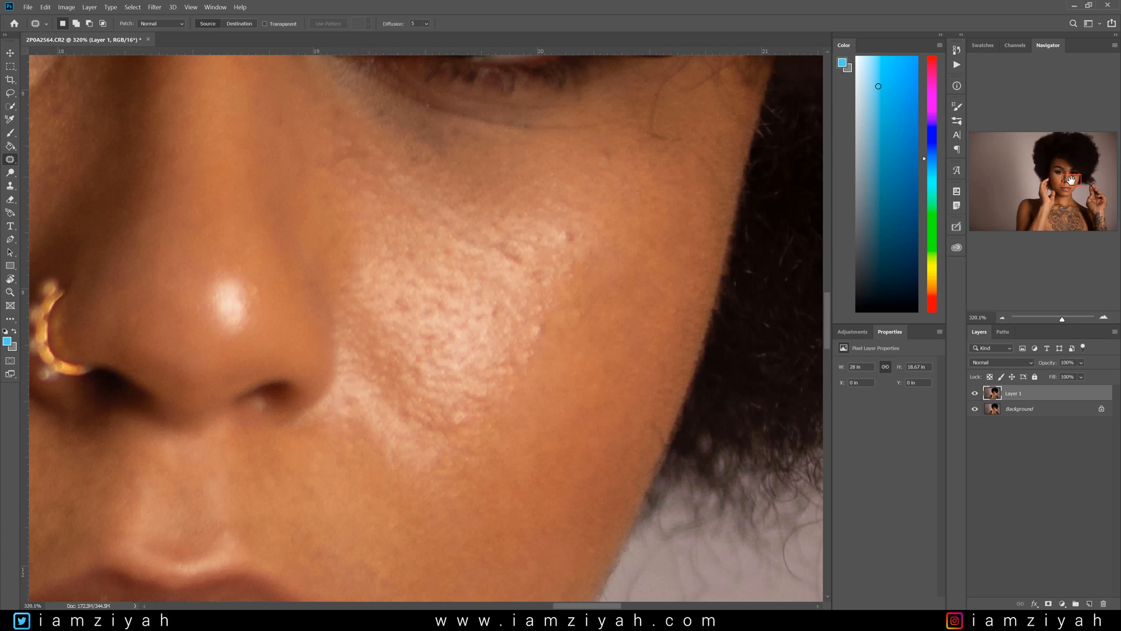
drag(1071, 179, 1072, 179)
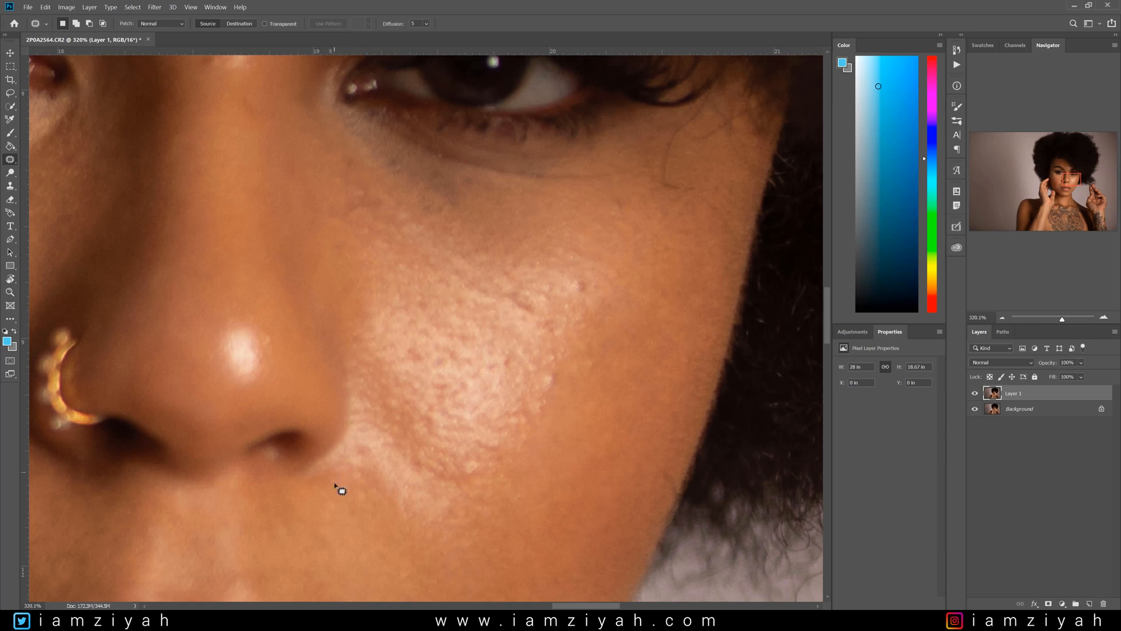
mouse_move(641, 189)
mouse_down()
mouse_move(622, 206)
mouse_move(578, 189)
mouse_move(622, 227)
mouse_move(685, 236)
mouse_up()
key(ctrl+d)
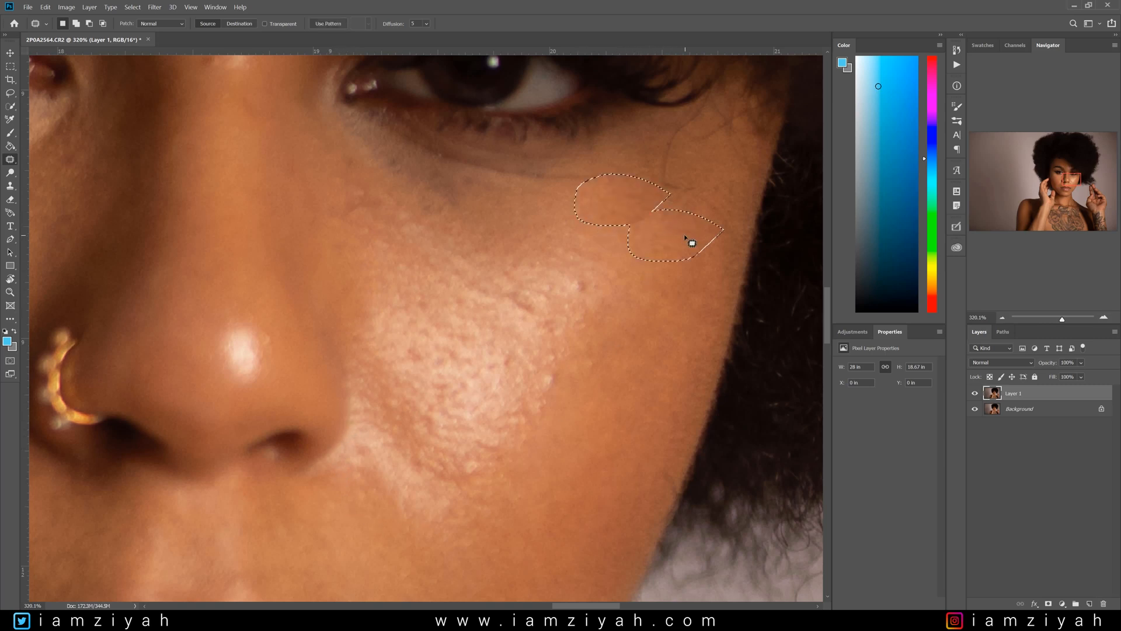
drag(576, 194, 612, 175)
drag(432, 176, 437, 177)
drag(528, 183, 619, 217)
key(ctrl+d)
Patch the inner under-eye area and the adjoining side of the nose with smoother skin, clearing the selection after each patch.
drag(463, 192, 372, 175)
drag(339, 261, 350, 264)
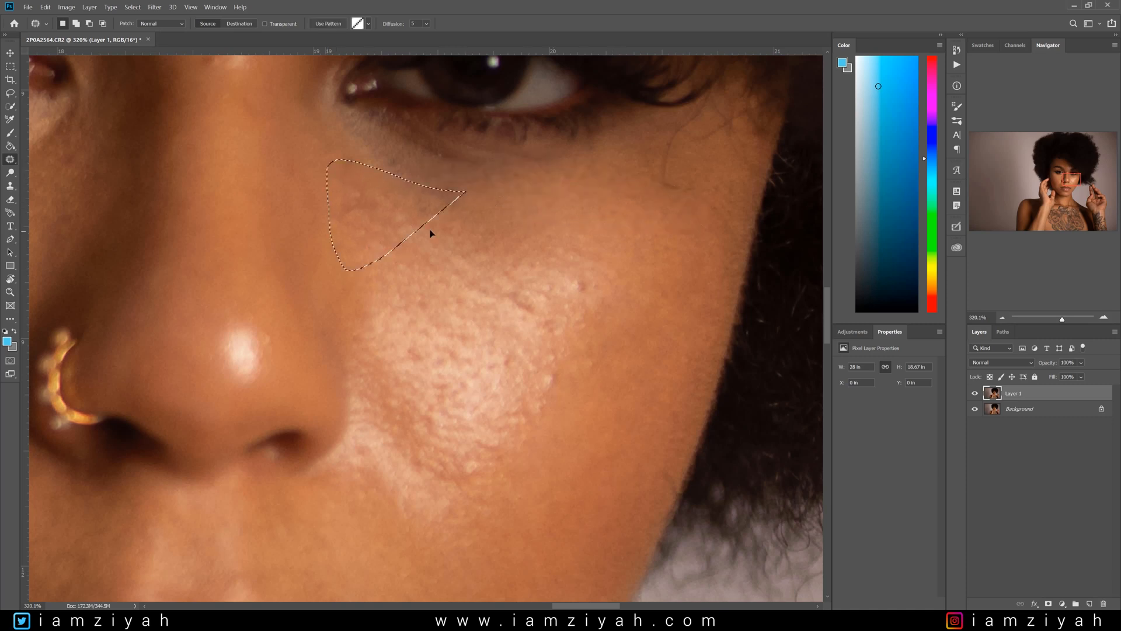
drag(430, 228, 574, 242)
key(ctrl+d)
mouse_move(359, 224)
mouse_down()
mouse_move(343, 269)
mouse_move(373, 208)
mouse_move(345, 184)
mouse_move(395, 198)
mouse_move(329, 193)
mouse_move(357, 233)
mouse_up()
key(ctrl+d)
drag(332, 191, 288, 149)
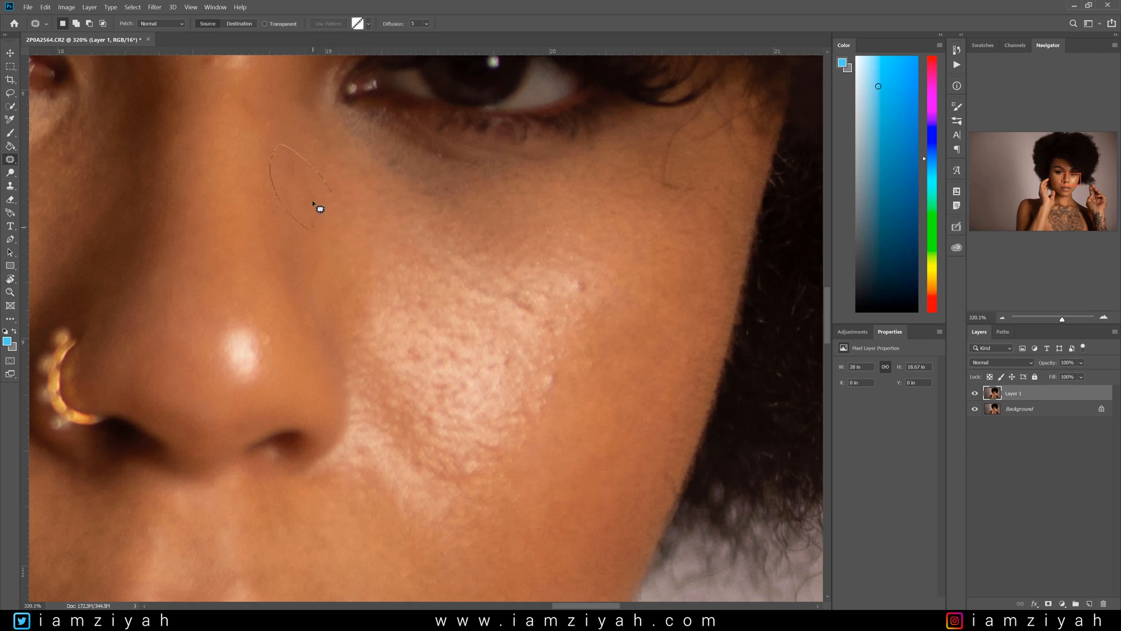
drag(314, 203, 305, 280)
key(ctrl+d)
key(ctrl+d)
Patch the marks at the top of the nose bridge between the eyes with nearby skin, clearing each selection.
alt+scroll(376, 234, down, 5)
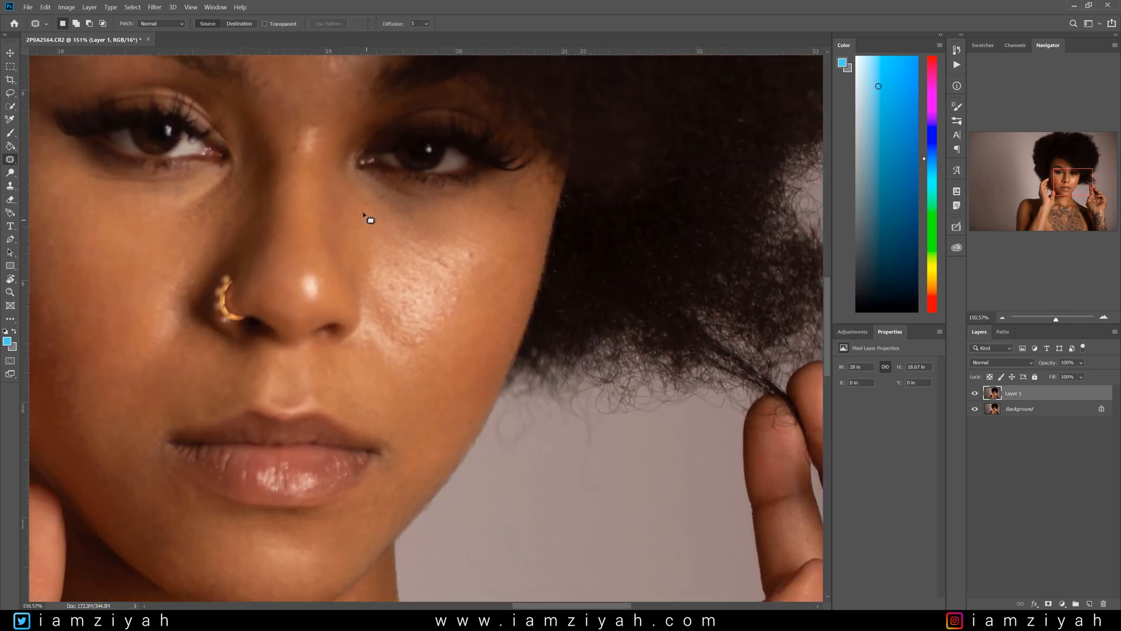
scroll(310, 200, up, 3)
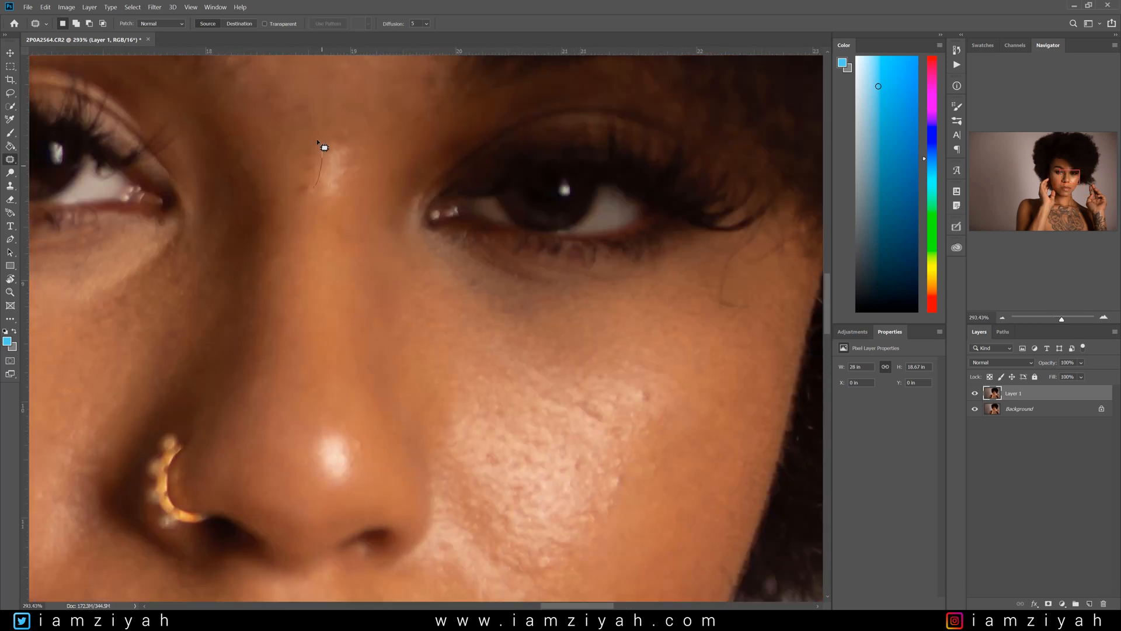
drag(310, 196, 313, 261)
key(ctrl+d)
drag(331, 142, 398, 146)
key(ctrl+d)
Compare the retouched face with the original by hiding and showing Layer 1 twice.
drag(1069, 177, 1073, 179)
scroll(514, 345, down, 4)
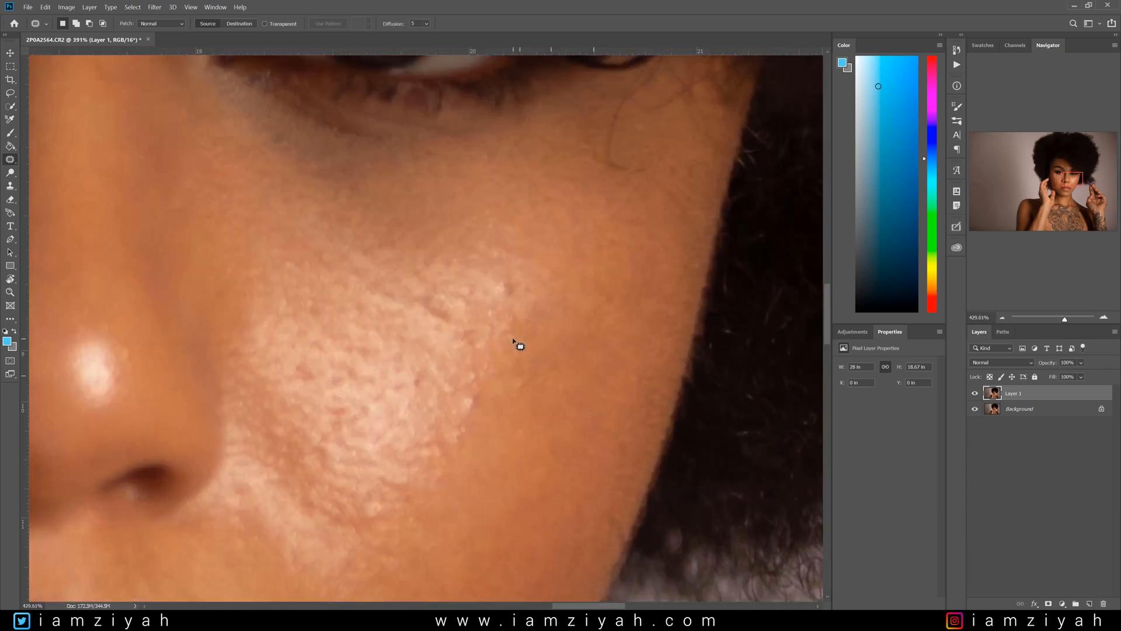
scroll(362, 379, down, 3)
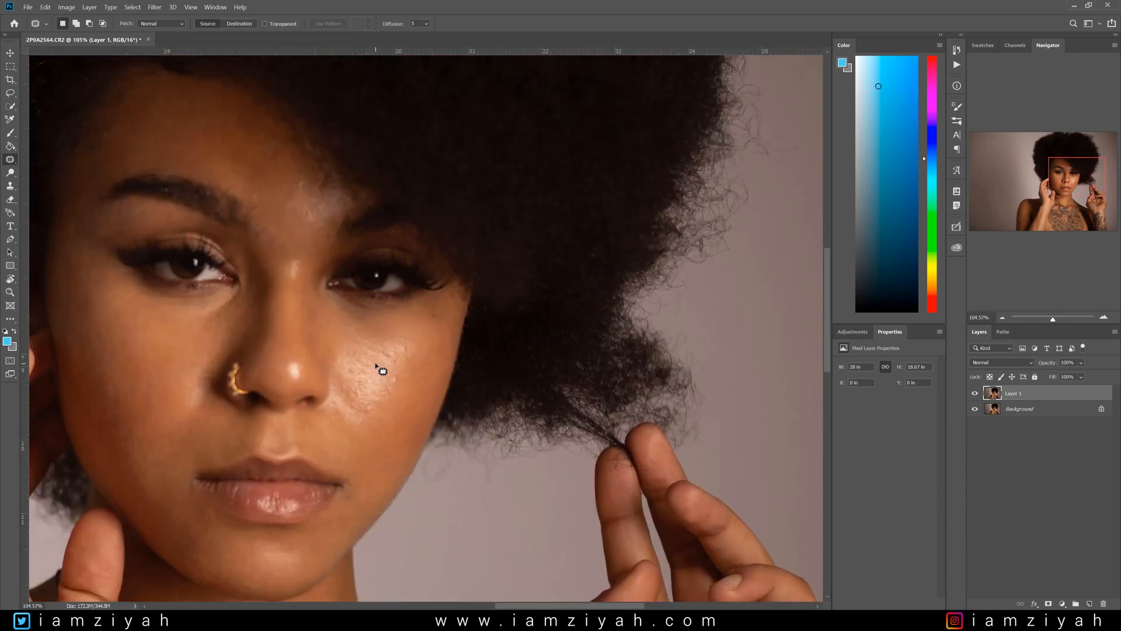
scroll(242, 292, down, 2)
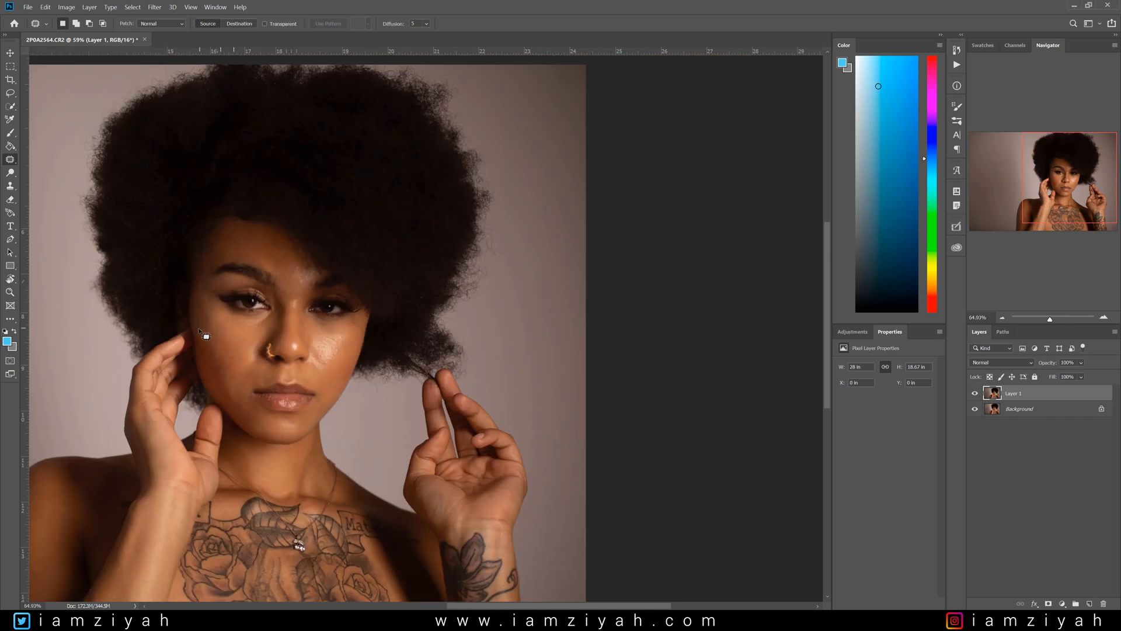
scroll(200, 333, up, 3)
click(976, 393)
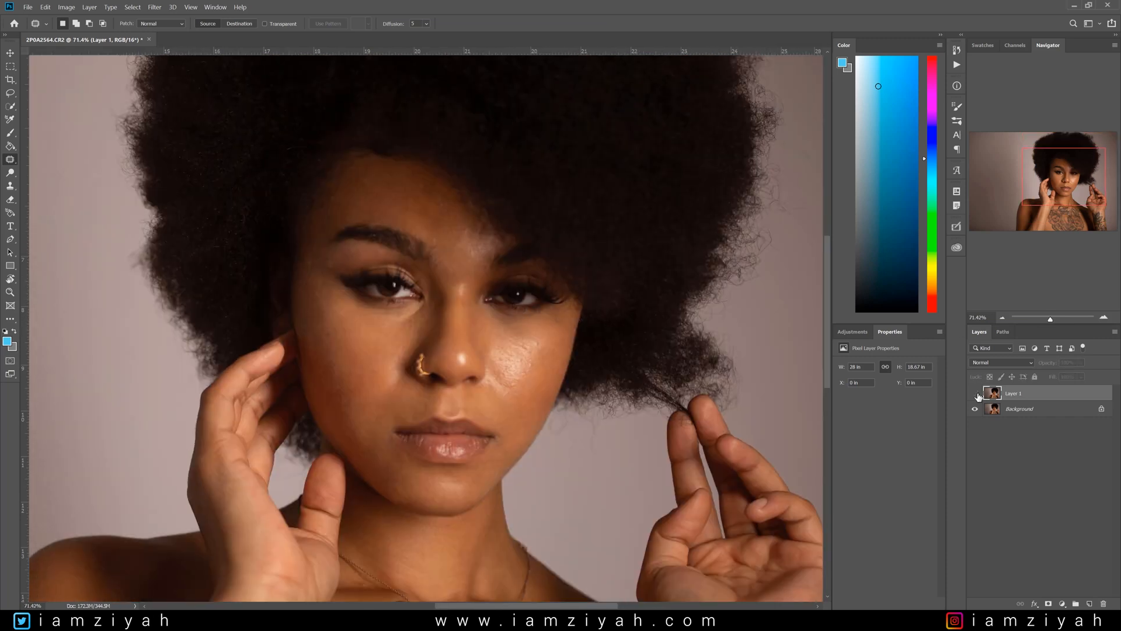
click(975, 394)
click(975, 393)
click(976, 394)
Patch the small marks near the eyebrow's inner end and between the eyebrows with adjacent skin, and clear the selection.
scroll(553, 346, up, 3)
scroll(401, 118, up, 3)
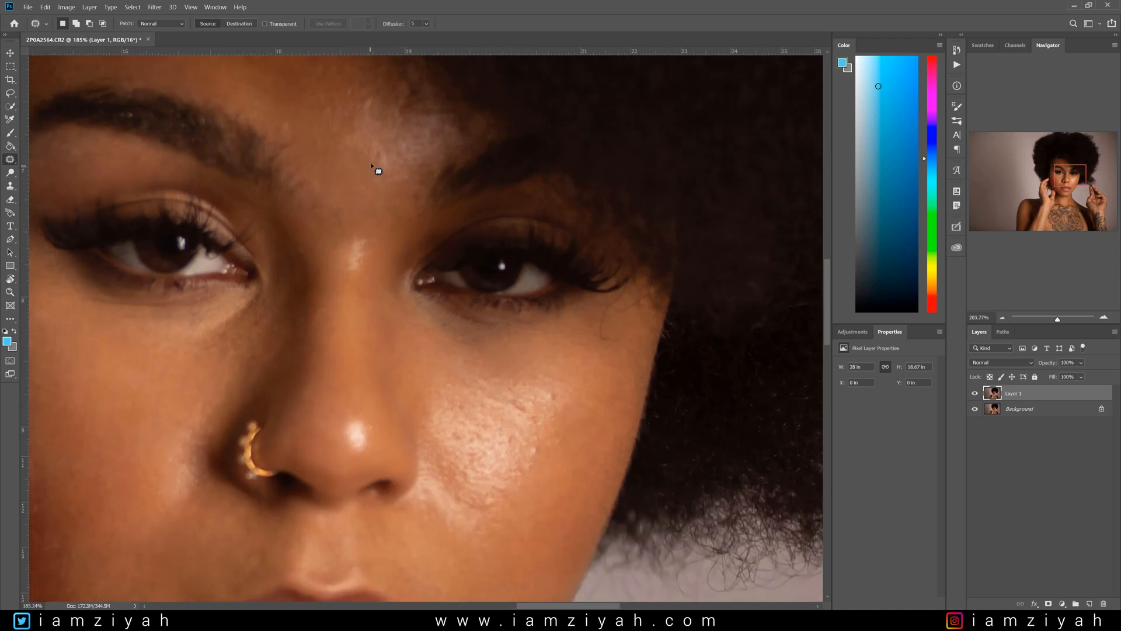
scroll(374, 169, up, 2)
drag(254, 120, 255, 120)
drag(254, 107, 272, 83)
drag(273, 84, 273, 89)
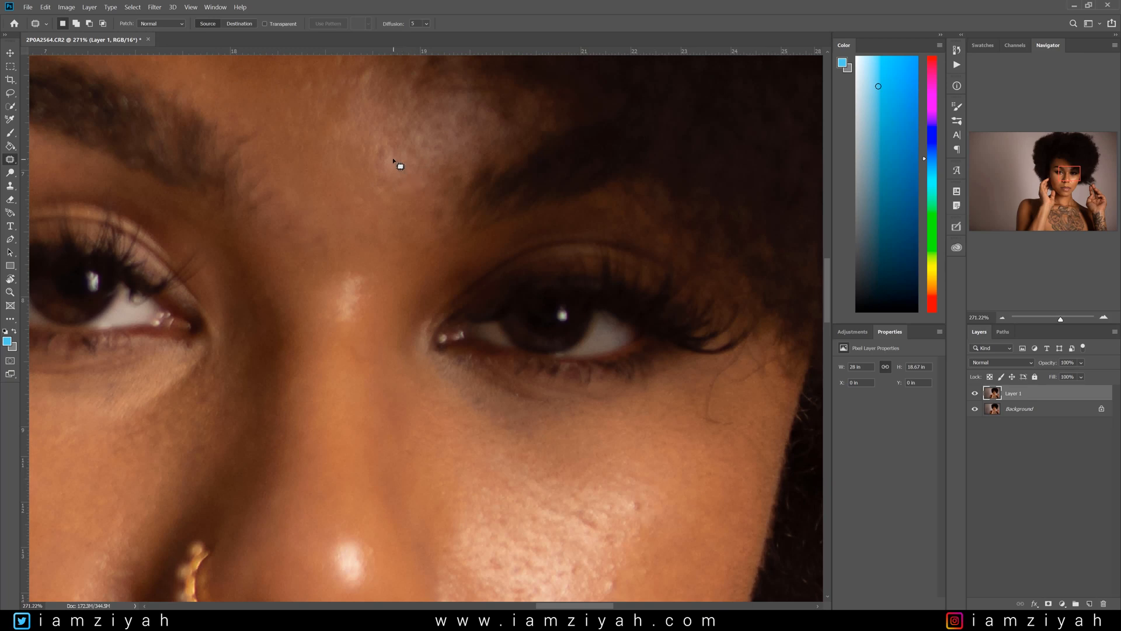
drag(395, 183, 394, 160)
drag(369, 166, 351, 172)
click(383, 198)
Patch the rough spots on the lower central forehead around the light highlight with cleaner skin, and clear the selection.
scroll(371, 101, down, 1)
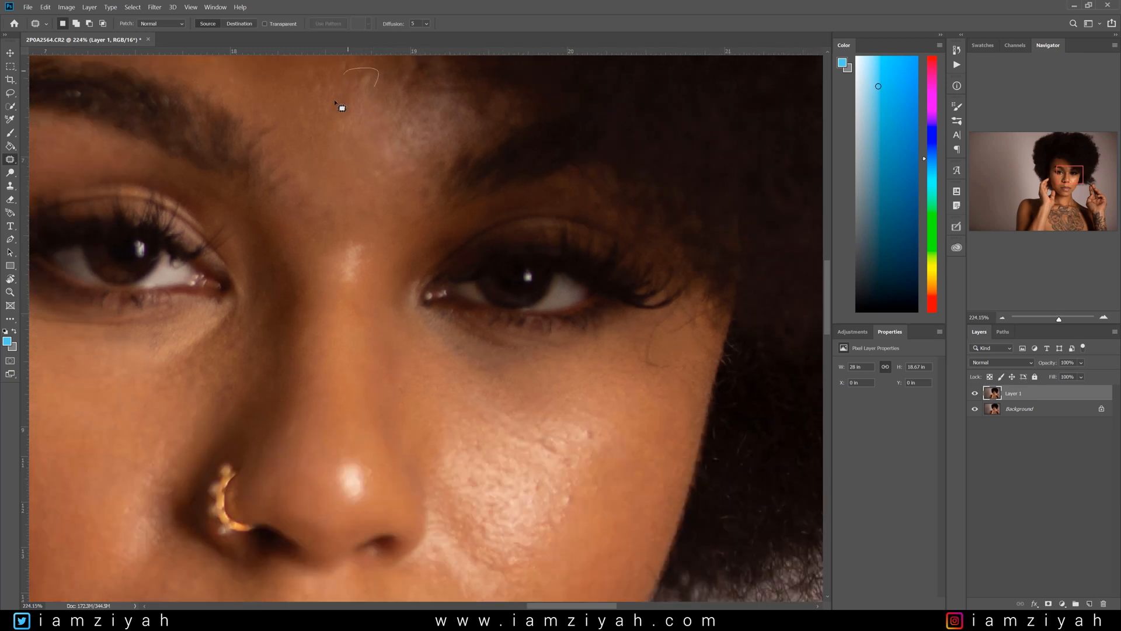
mouse_move(334, 101)
mouse_down()
mouse_move(351, 88)
mouse_move(360, 113)
mouse_move(350, 135)
mouse_up()
drag(346, 132, 353, 142)
mouse_move(424, 137)
mouse_down()
mouse_move(402, 119)
mouse_move(411, 158)
mouse_move(388, 125)
mouse_up()
click(422, 160)
click(409, 212)
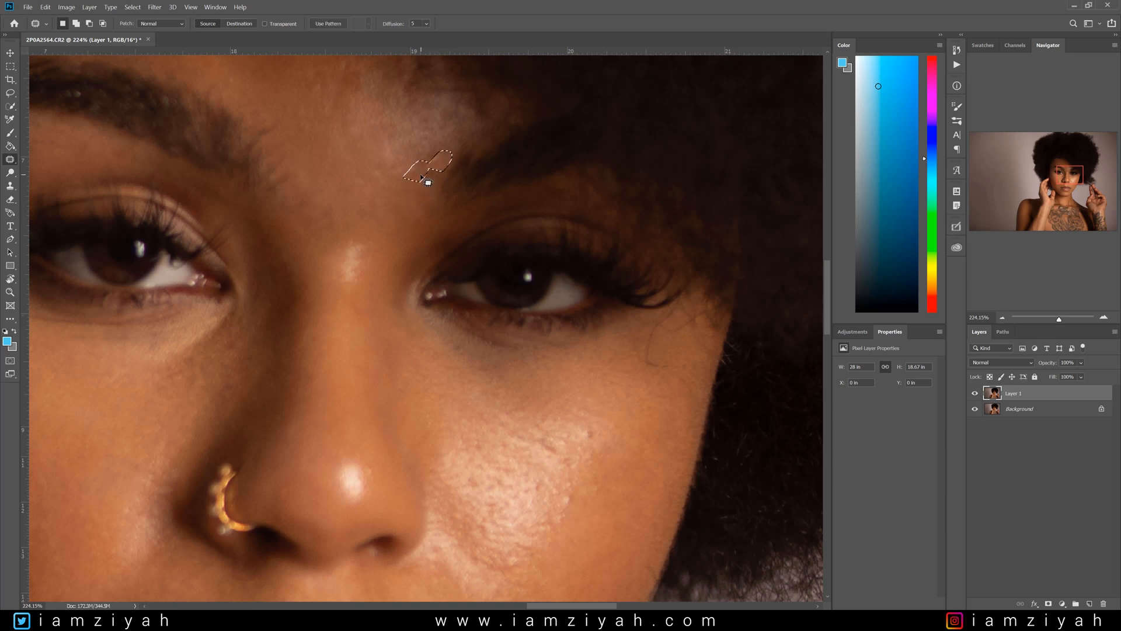
Patch the uneven skin below the inner end of the hair-side eyebrow with nearby skin, and clear the selection.
mouse_move(412, 190)
mouse_down()
mouse_move(423, 213)
mouse_move(440, 206)
mouse_up()
drag(416, 209, 397, 241)
click(436, 232)
click(458, 218)
Patch the raised bump and rough skin along the outer edge of the hair-side cheek highlight with smoother adjacent skin.
drag(1071, 168, 1072, 176)
scroll(535, 288, up, 4)
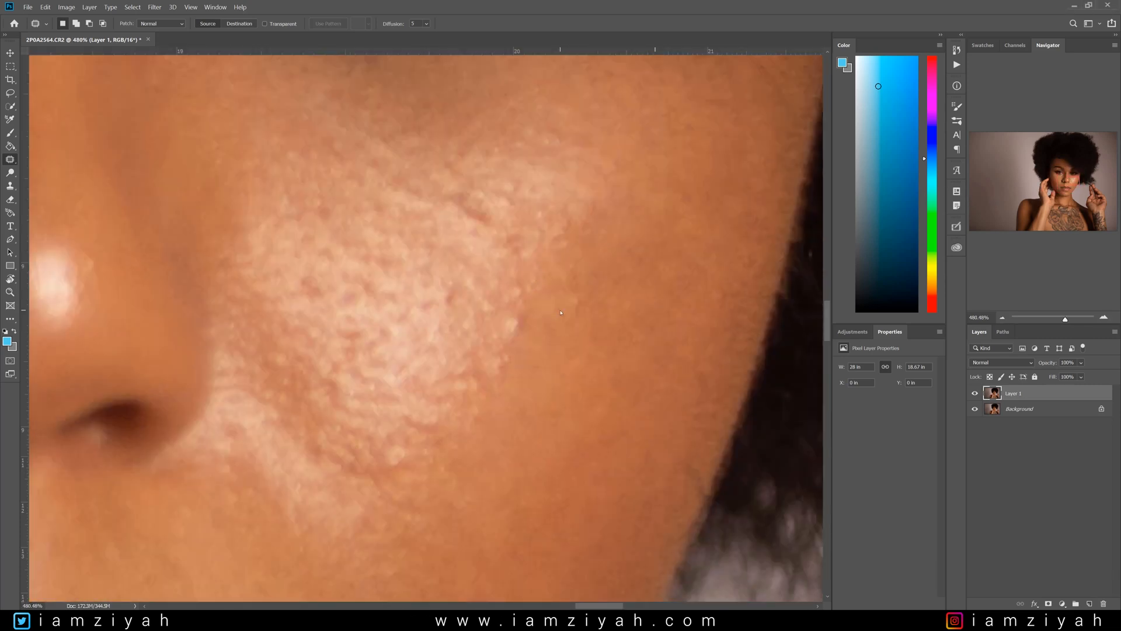
scroll(592, 317, up, 1)
scroll(572, 306, up, 1)
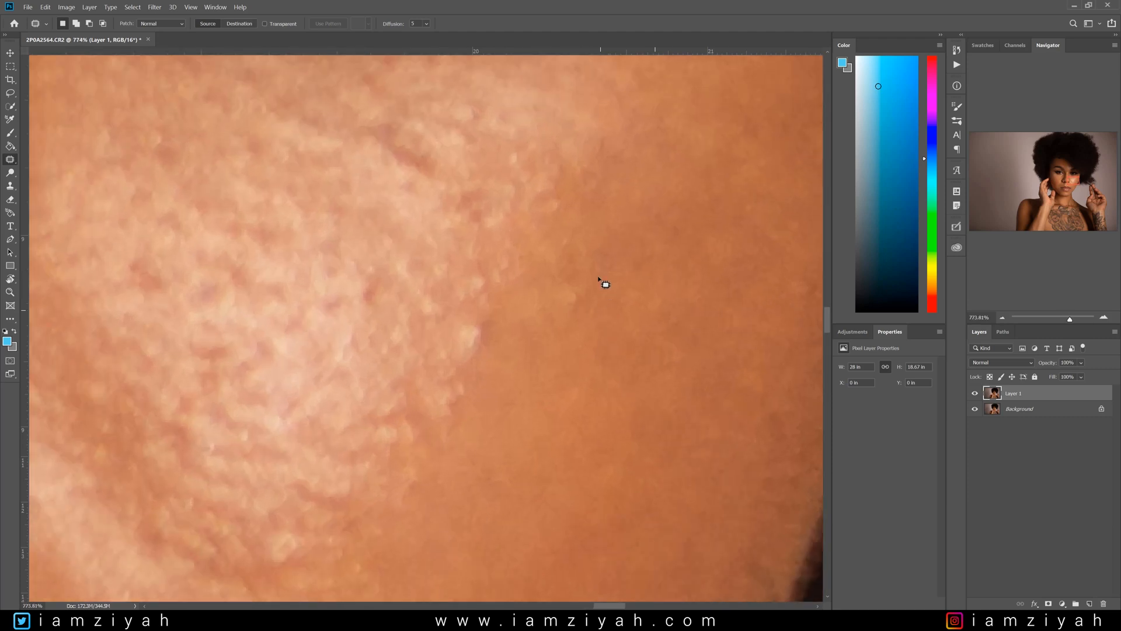
drag(601, 282, 596, 353)
mouse_move(488, 310)
mouse_down()
mouse_move(415, 453)
mouse_move(458, 397)
mouse_up()
drag(461, 397, 541, 396)
key(ctrl+d)
mouse_move(500, 292)
mouse_down()
mouse_move(466, 313)
mouse_move(508, 257)
mouse_up()
mouse_move(485, 278)
mouse_down()
mouse_move(419, 225)
mouse_move(467, 315)
mouse_up()
mouse_move(426, 261)
mouse_down()
mouse_move(430, 333)
mouse_move(486, 338)
mouse_up()
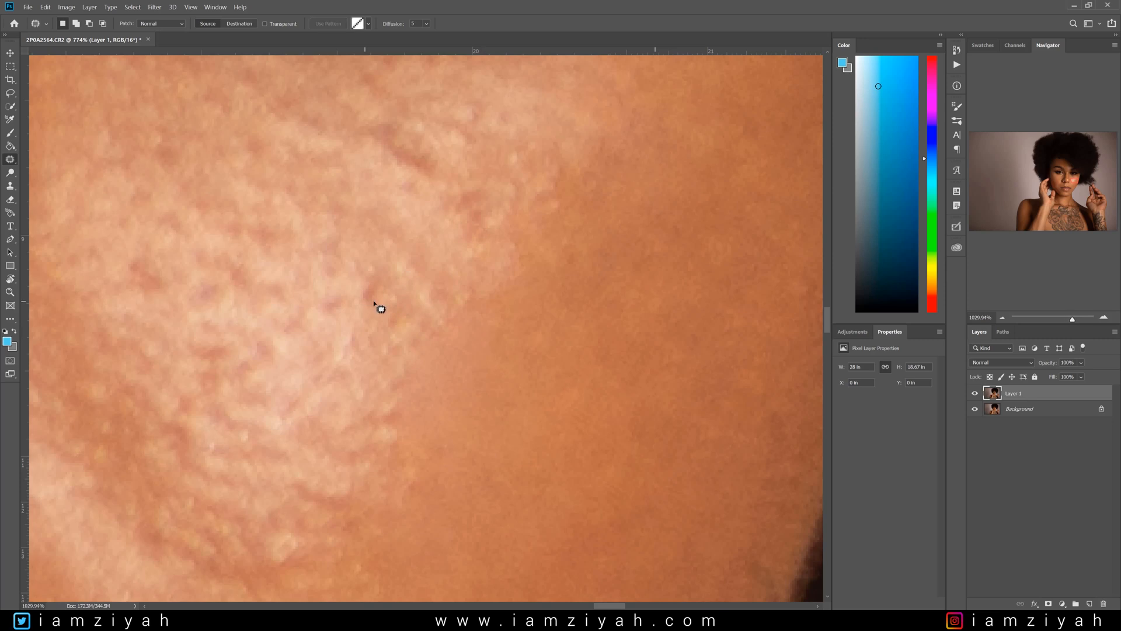
Patch the remaining bumps in the outer middle part of the cheek highlight with nearby skin, and clear the selection.
scroll(376, 306, up, 2)
drag(490, 240, 483, 237)
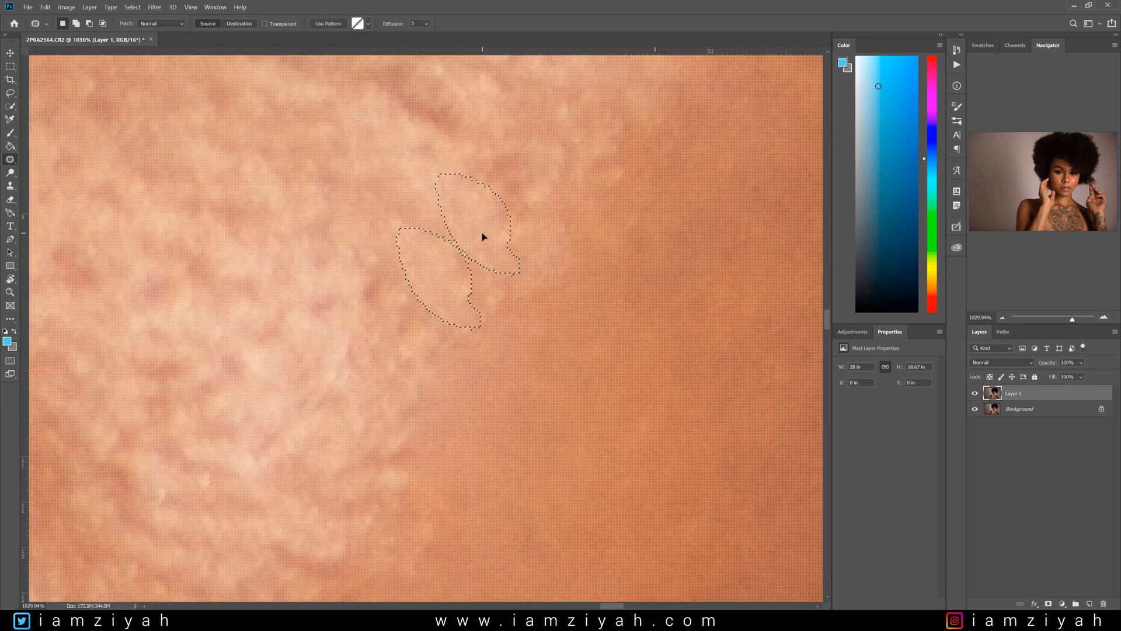
key(ctrl+d)
mouse_move(518, 295)
mouse_down()
mouse_move(494, 257)
mouse_move(515, 295)
mouse_move(498, 310)
mouse_up()
drag(495, 286, 323, 470)
key(ctrl+d)
Patch the pores along the lower outer border of the cheek highlight with the smooth skin beside it, and clear the selection.
mouse_move(451, 324)
mouse_down()
mouse_move(374, 424)
mouse_move(412, 464)
mouse_up()
drag(412, 465, 464, 461)
key(ctrl+d)
mouse_move(450, 533)
mouse_down()
mouse_move(319, 579)
mouse_move(449, 538)
mouse_up()
drag(423, 530, 535, 523)
key(ctrl+d)
scroll(587, 376, down, 5)
scroll(587, 377, down, 3)
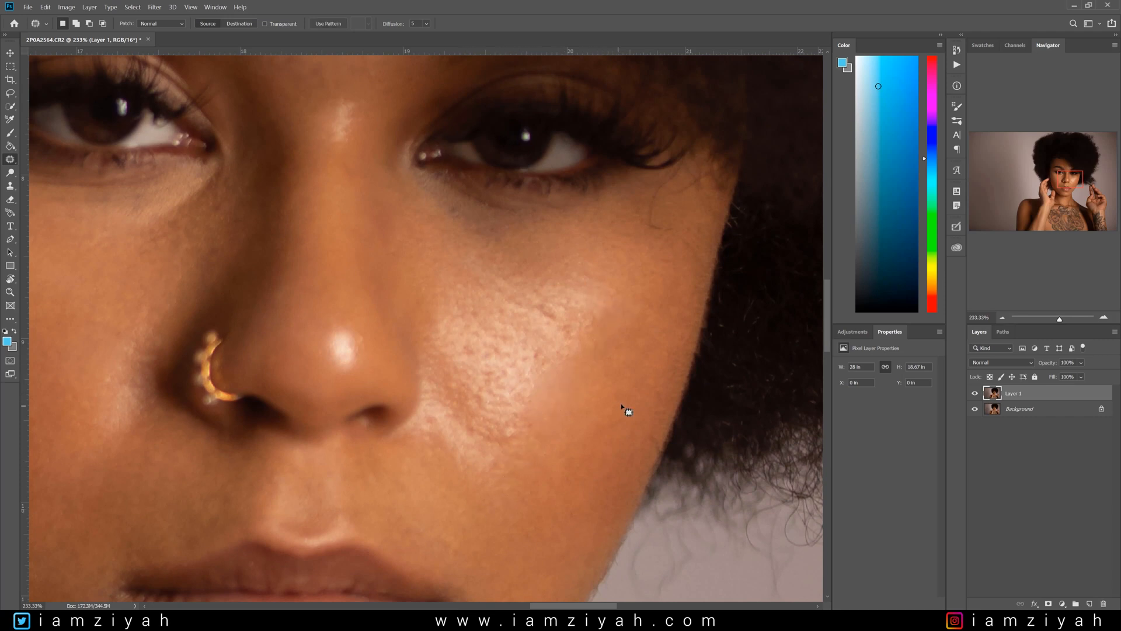
Duplicate Layer 1 and patch the entire hair-side cheek highlight on the copy with large selections of the darker surrounding skin.
key(ctrl+j)
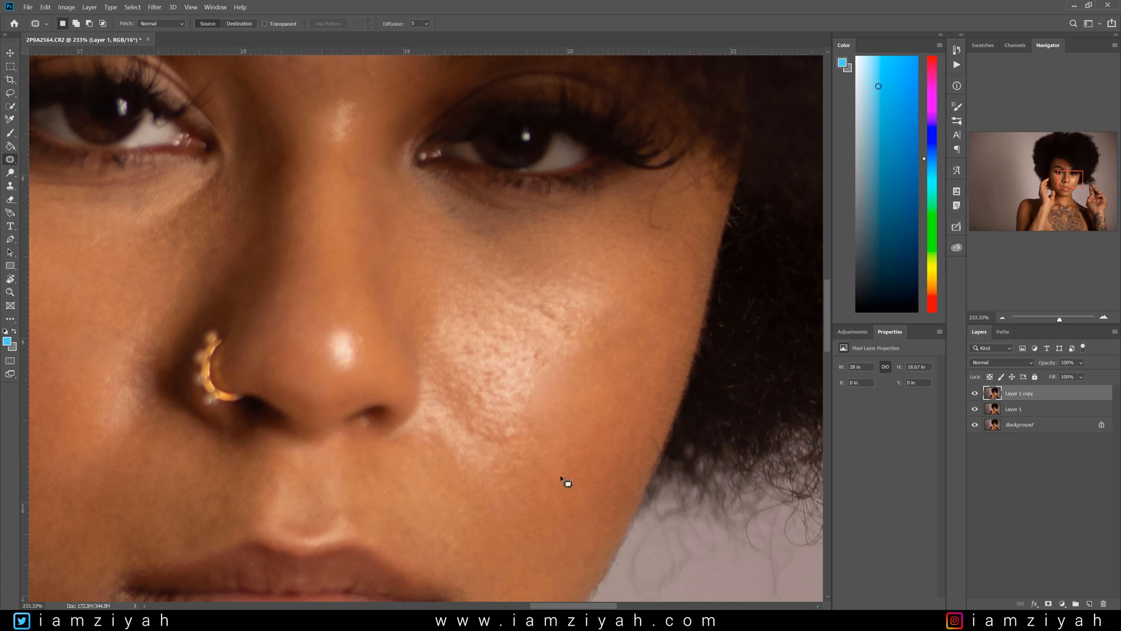
mouse_move(497, 447)
mouse_down()
mouse_move(604, 373)
mouse_move(485, 453)
mouse_up()
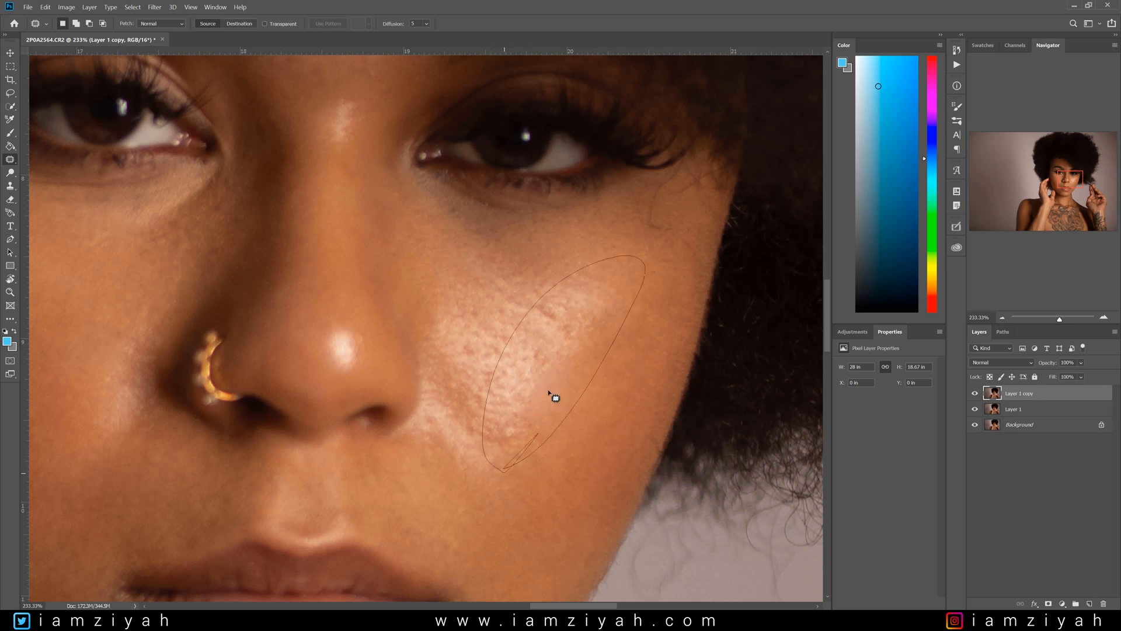
drag(554, 393, 549, 510)
drag(521, 351, 517, 349)
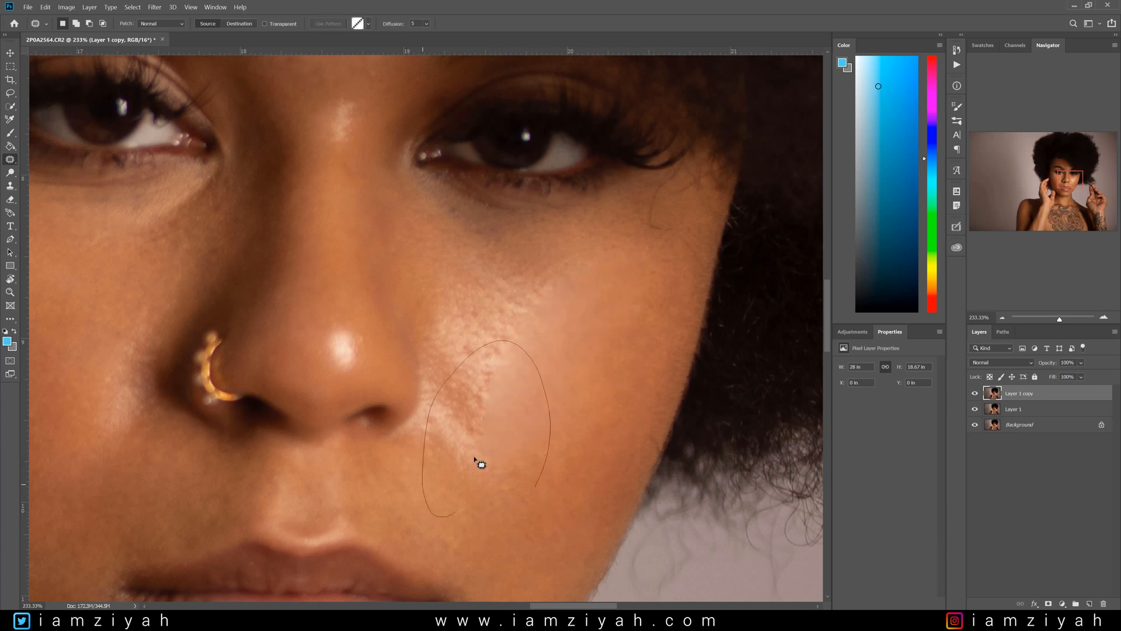
mouse_move(476, 461)
mouse_down()
mouse_move(525, 498)
mouse_move(531, 491)
mouse_up()
mouse_move(590, 271)
mouse_down()
mouse_move(460, 450)
mouse_move(593, 320)
mouse_up()
drag(496, 351, 538, 421)
mouse_move(549, 354)
mouse_down()
mouse_move(461, 250)
mouse_move(433, 356)
mouse_move(430, 479)
mouse_up()
drag(436, 468, 513, 428)
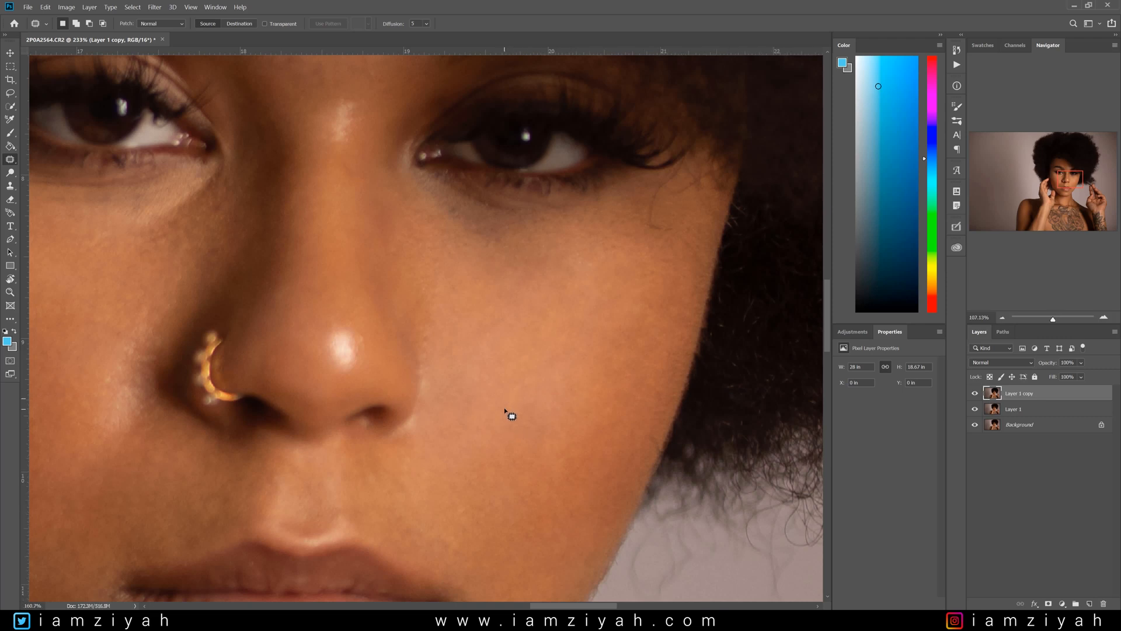
Compare the portrait with and without the large highlight patches by toggling Layer 1 copy, and delete that layer.
scroll(514, 429, down, 10)
scroll(503, 403, up, 1)
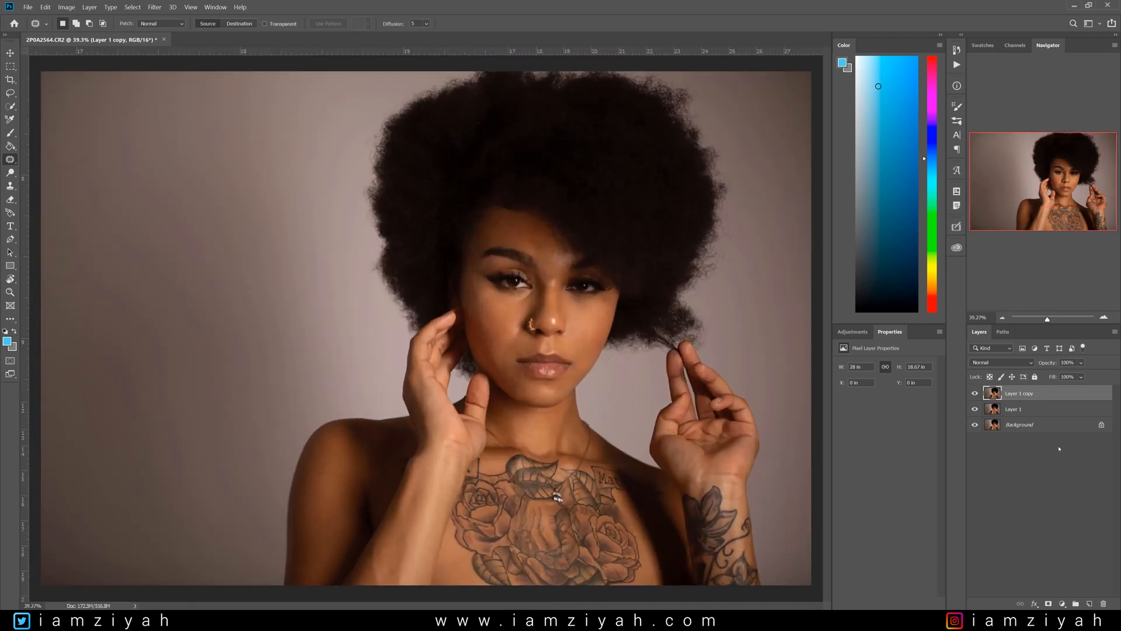
click(975, 394)
click(974, 395)
click(975, 395)
click(975, 395)
click(975, 395)
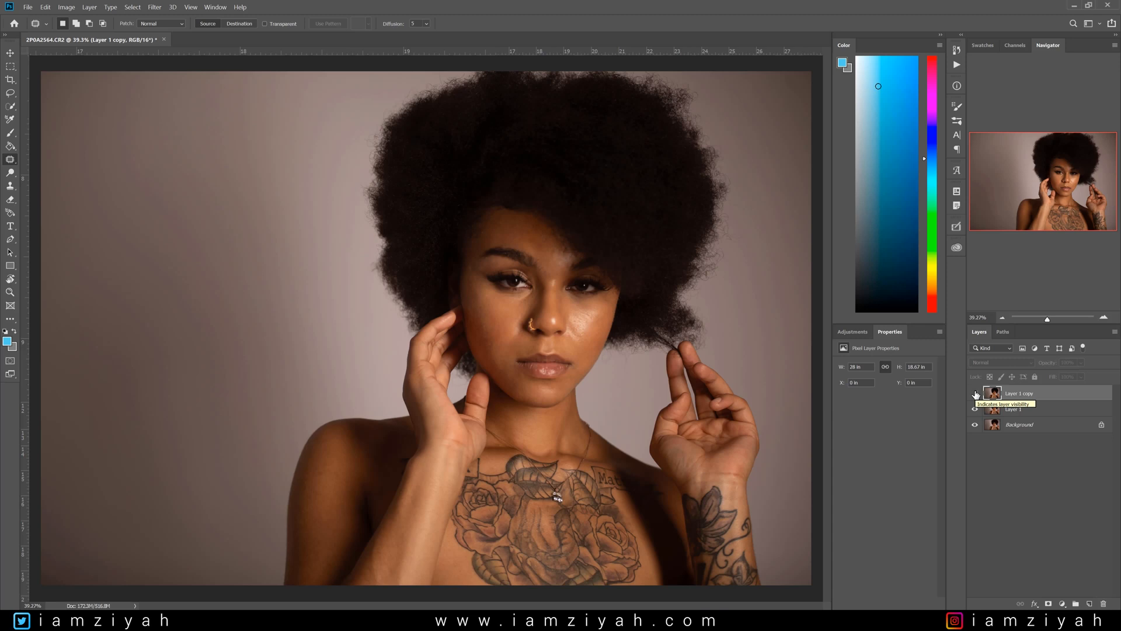
click(975, 395)
click(975, 395)
scroll(584, 323, up, 4)
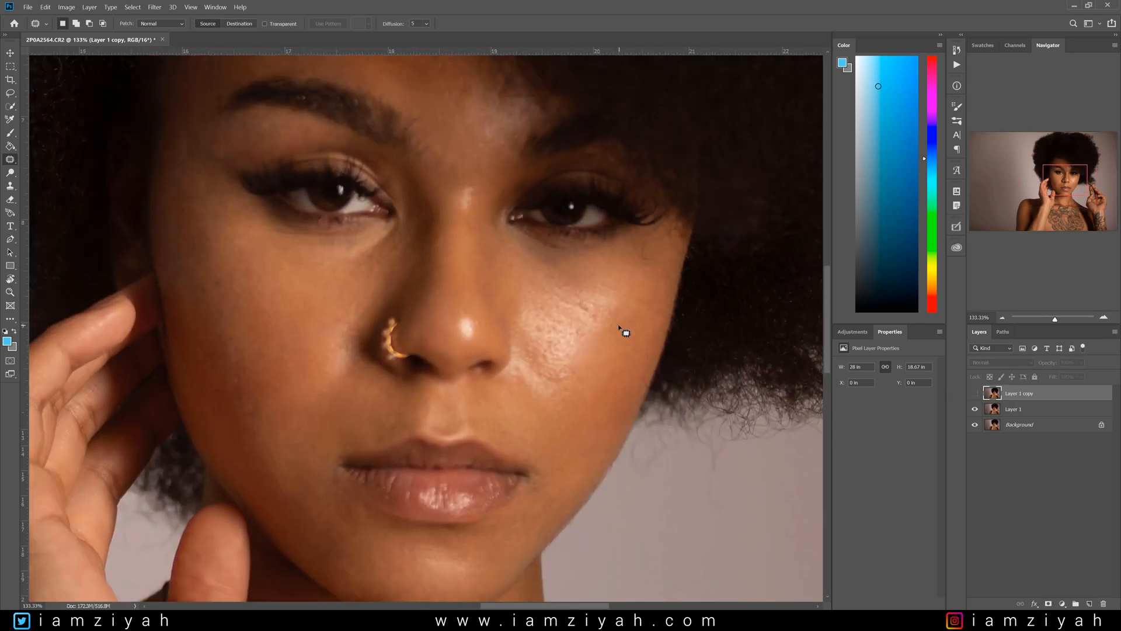
key(Delete)
Patch the textured skin in the upper inner part of the cheek highlight on Layer 1, and clear the selection.
scroll(601, 354, up, 3)
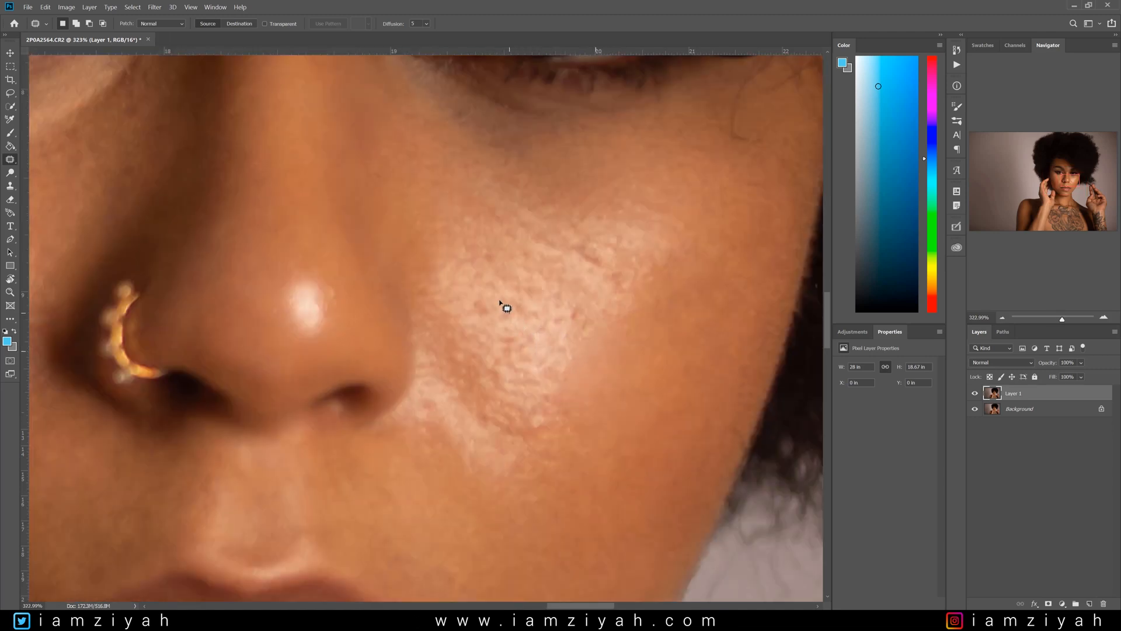
mouse_move(500, 302)
mouse_down()
mouse_move(503, 320)
mouse_move(502, 309)
mouse_up()
mouse_move(480, 295)
mouse_down()
mouse_move(461, 272)
mouse_move(451, 283)
mouse_move(488, 292)
mouse_up()
key(ctrl+d)
mouse_move(489, 247)
mouse_down()
mouse_move(497, 228)
mouse_move(483, 306)
mouse_move(511, 256)
mouse_move(510, 222)
mouse_move(563, 264)
mouse_move(507, 268)
mouse_up()
key(ctrl+d)
key(ctrl+d)
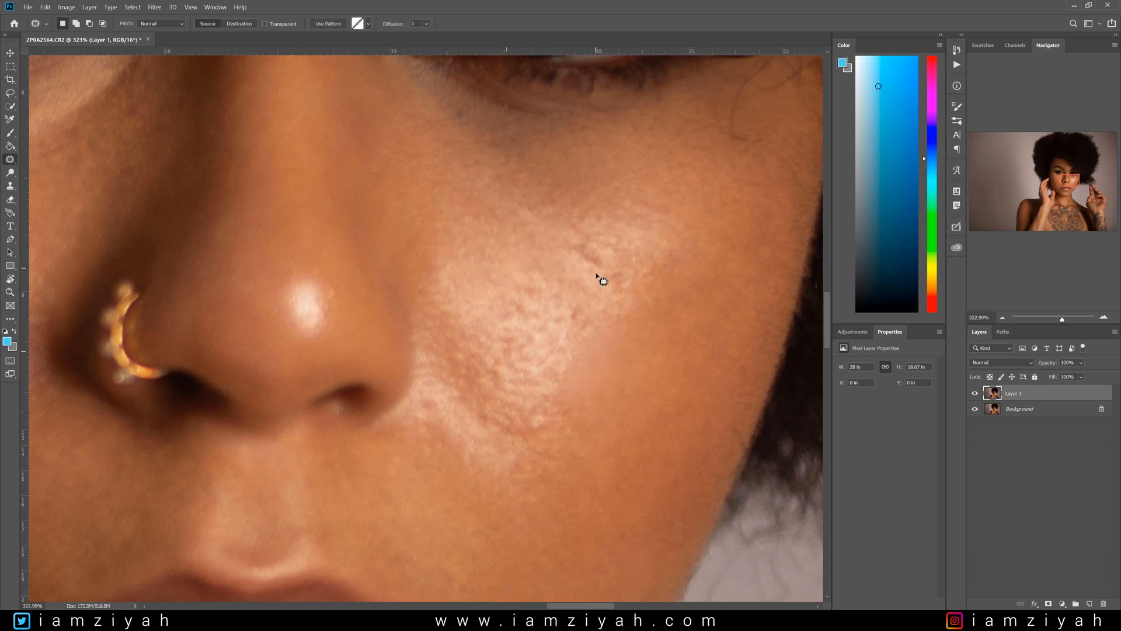
Patch the dark crease and bumps in the upper outer part of the cheek highlight with similarly bright skin, and clear the selection.
mouse_move(597, 274)
mouse_down()
mouse_move(571, 238)
mouse_move(591, 261)
mouse_up()
key(ctrl+d)
mouse_move(553, 258)
mouse_down()
mouse_move(615, 258)
mouse_move(618, 302)
mouse_move(625, 279)
mouse_move(554, 301)
mouse_move(599, 330)
mouse_move(598, 300)
mouse_move(621, 293)
mouse_move(646, 252)
mouse_move(591, 250)
mouse_move(621, 262)
mouse_move(608, 286)
mouse_up()
key(ctrl+d)
key(ctrl+d)
key(ctrl+d)
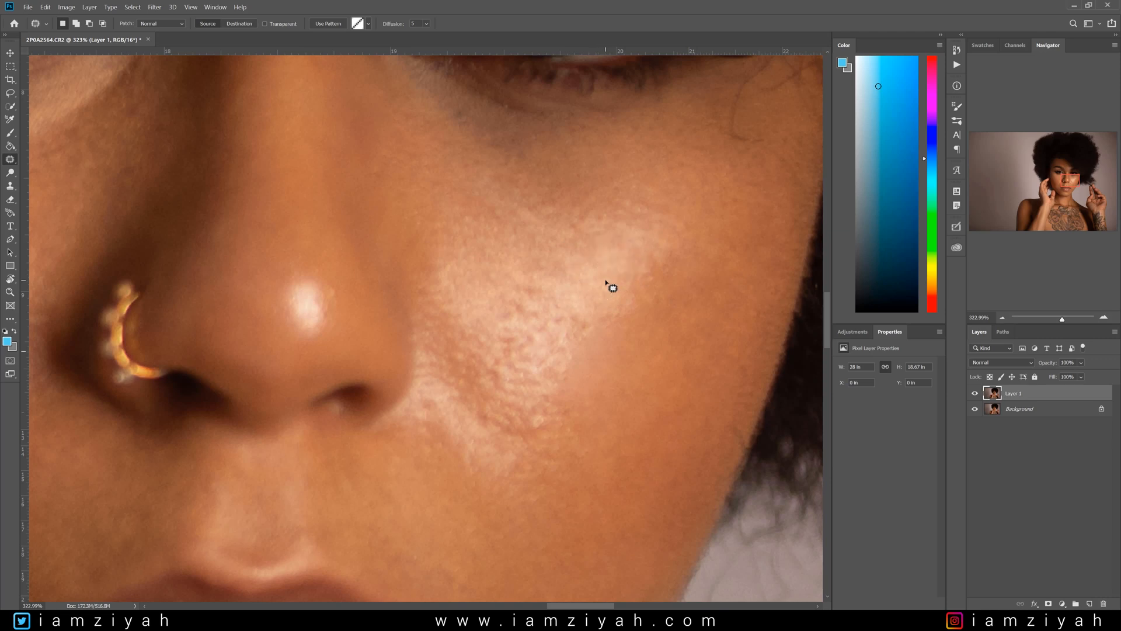
Patch the rough pores in the centre and outer side of the cheek highlight with smooth bright skin, and clear the selection.
drag(520, 308, 588, 322)
mouse_move(548, 308)
mouse_down()
mouse_move(606, 307)
mouse_move(534, 308)
mouse_move(541, 283)
mouse_move(501, 275)
mouse_up()
key(ctrl+d)
key(ctrl+d)
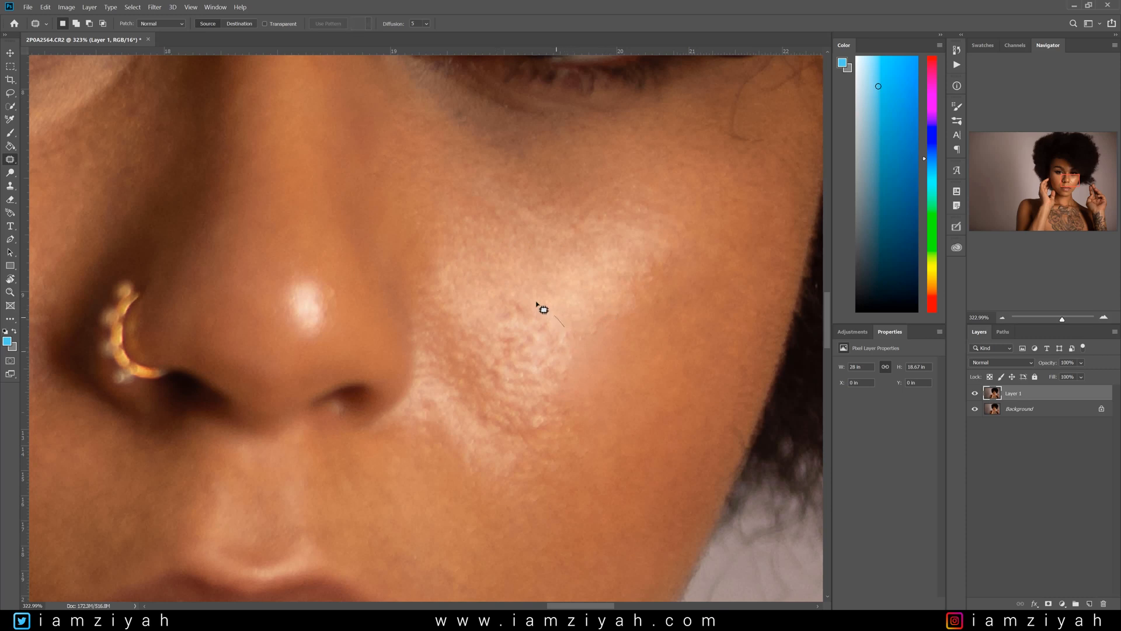
drag(537, 362, 569, 304)
key(ctrl+d)
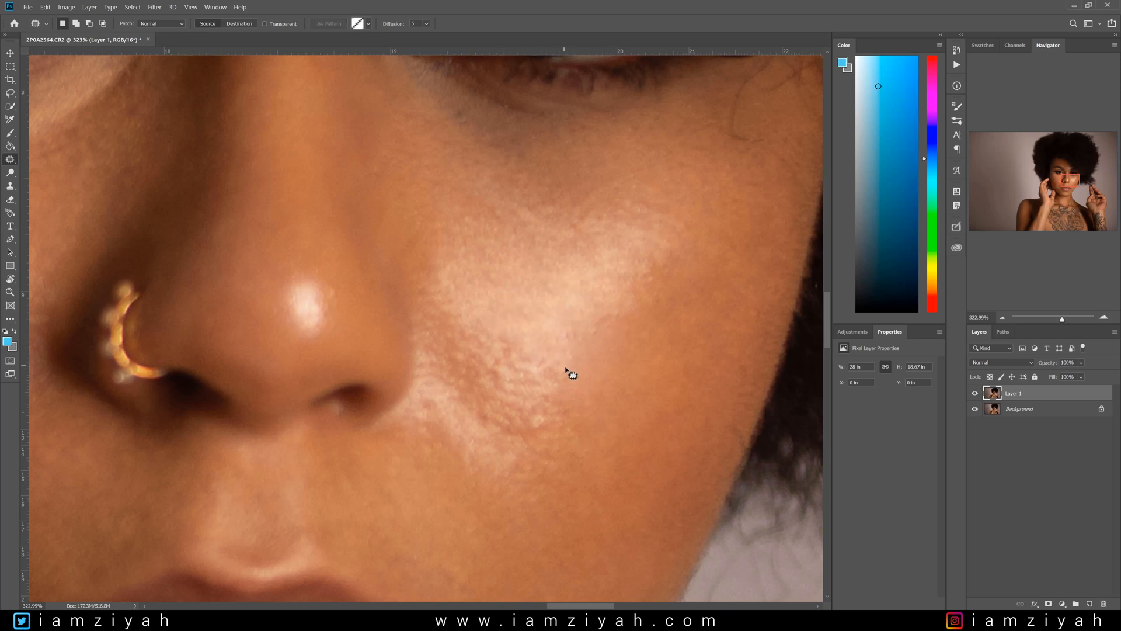
mouse_move(576, 351)
mouse_down()
mouse_move(520, 361)
mouse_move(555, 398)
mouse_move(575, 319)
mouse_up()
key(ctrl+d)
scroll(531, 374, up, 1)
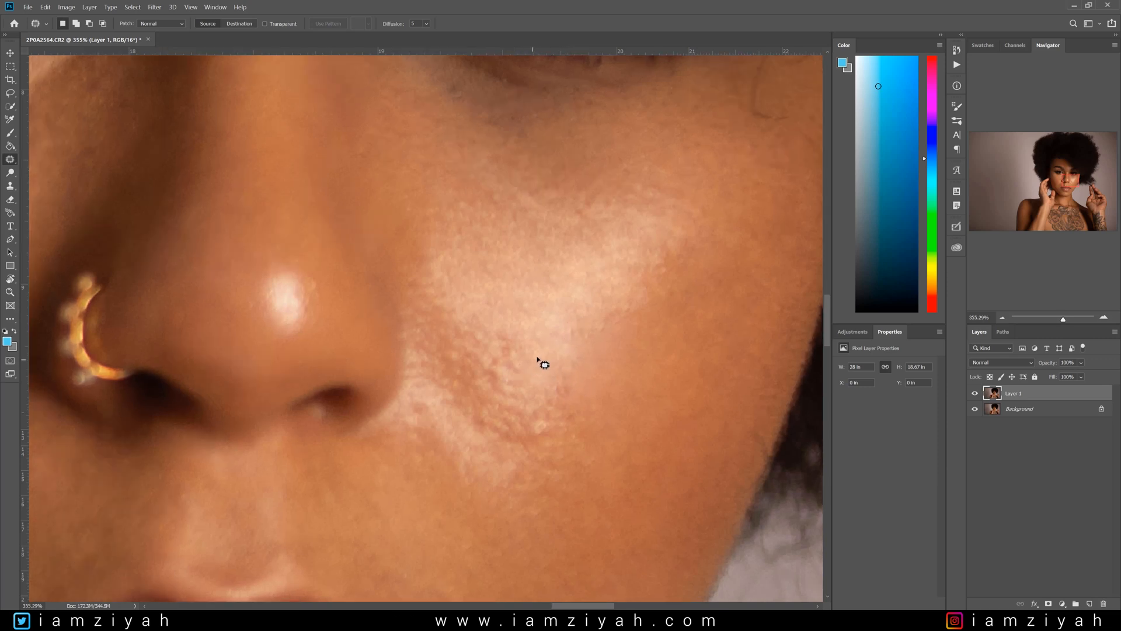
Patch the bumpy skin in the lower middle of the cheek highlight and along its lower outer edge, and clear the selection.
mouse_move(463, 315)
mouse_down()
mouse_move(549, 393)
mouse_move(554, 339)
mouse_up()
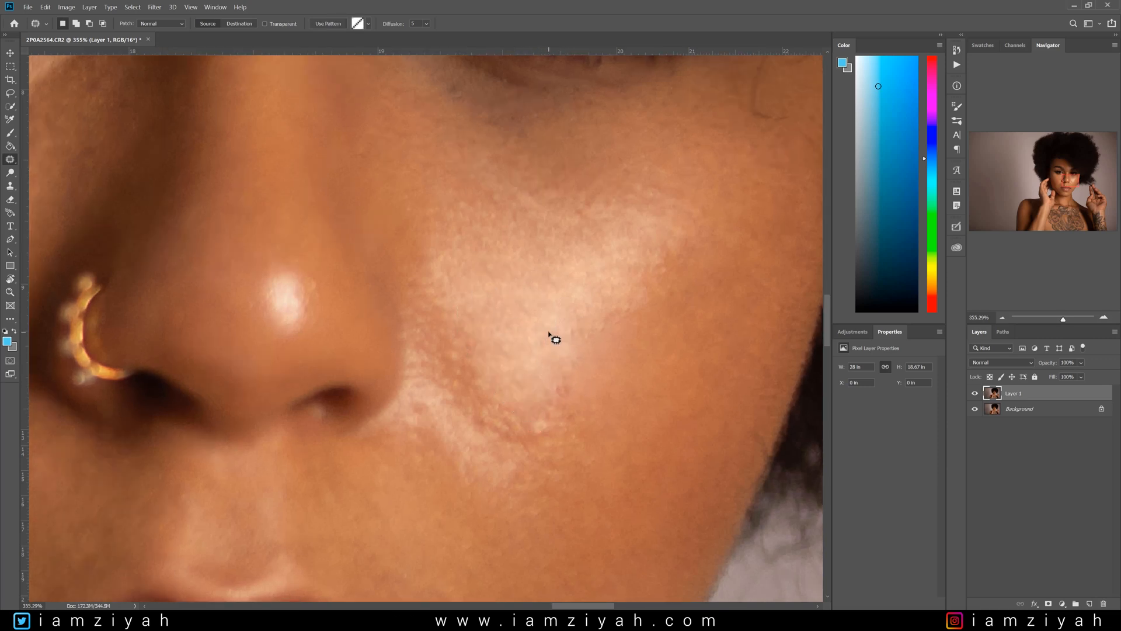
mouse_move(570, 380)
mouse_down()
mouse_move(498, 499)
mouse_move(541, 381)
mouse_move(536, 327)
mouse_move(588, 386)
mouse_move(586, 409)
mouse_up()
key(ctrl+d)
mouse_move(562, 444)
mouse_down()
mouse_move(603, 444)
mouse_move(526, 461)
mouse_move(616, 453)
mouse_up()
key(ctrl+d)
drag(555, 480, 591, 490)
key(ctrl+d)
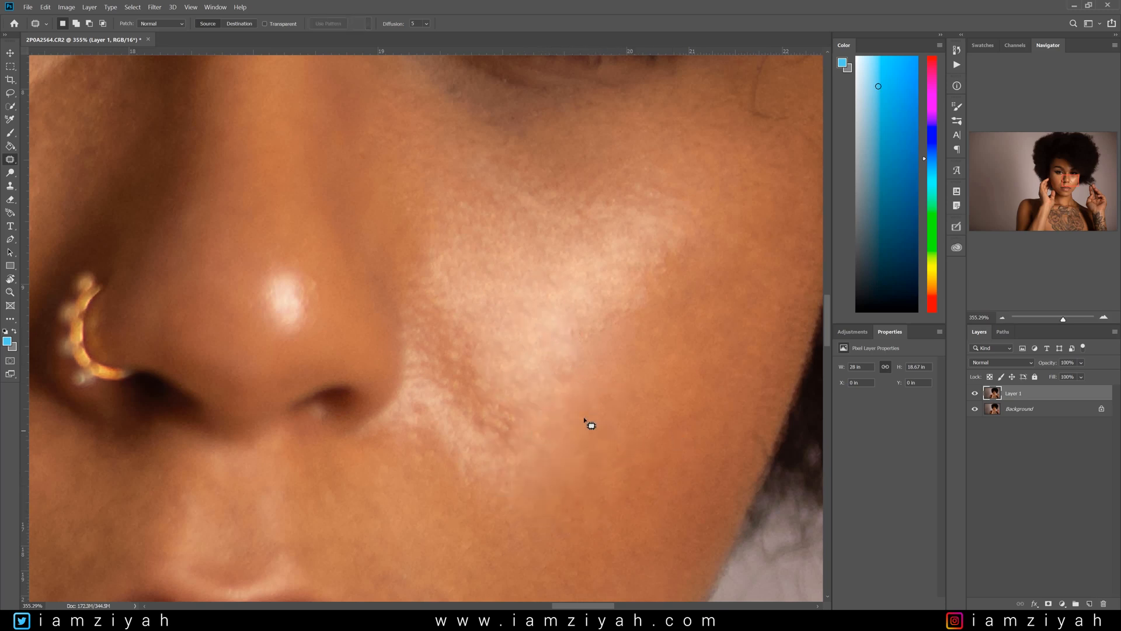
Patch the reddish uneven skin on the inner side of the cheek highlight next to the nostril, and clear the selection.
mouse_move(514, 375)
mouse_down()
mouse_move(508, 461)
mouse_move(544, 358)
mouse_move(498, 330)
mouse_up()
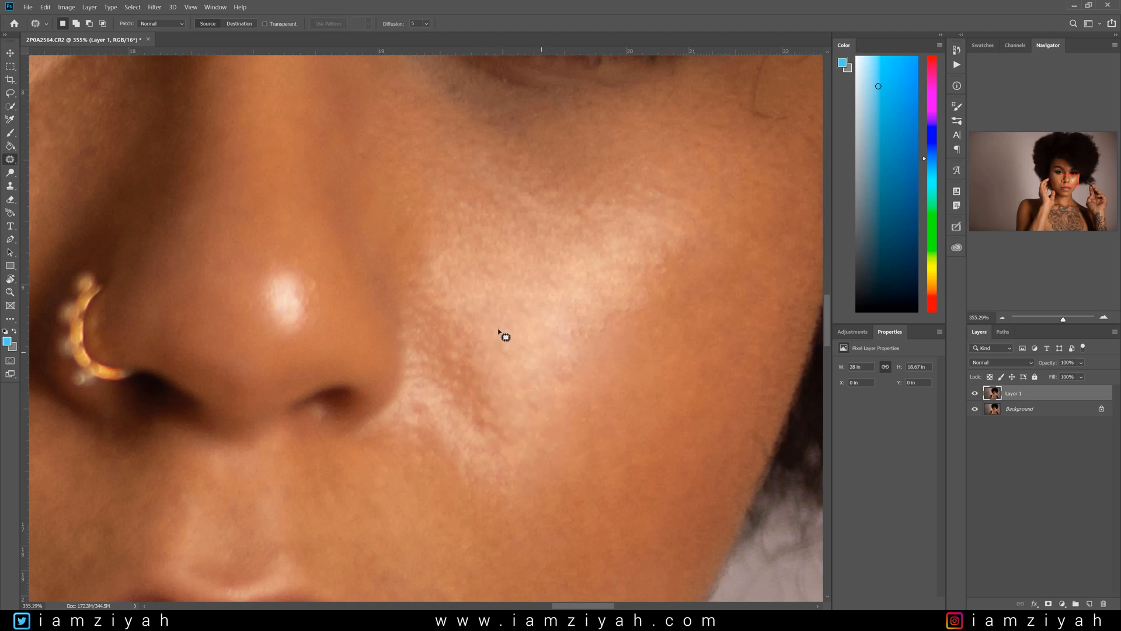
mouse_move(422, 300)
mouse_down()
mouse_move(503, 387)
mouse_move(479, 335)
mouse_move(510, 313)
mouse_up()
key(ctrl+d)
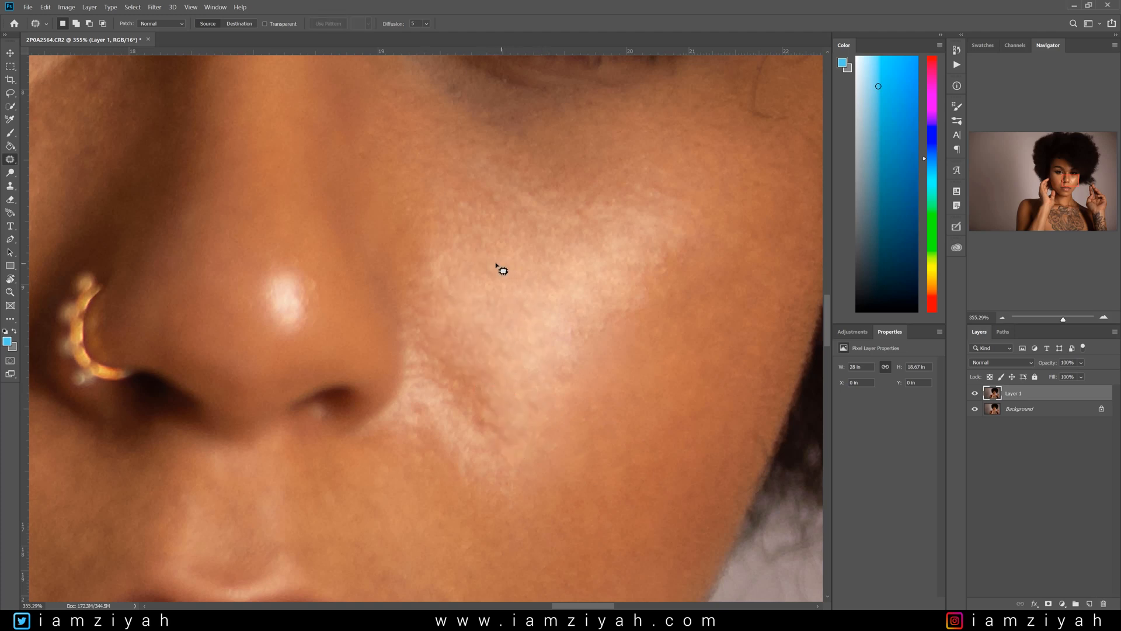
mouse_move(403, 306)
mouse_down()
mouse_move(437, 340)
mouse_move(423, 303)
mouse_move(461, 298)
mouse_up()
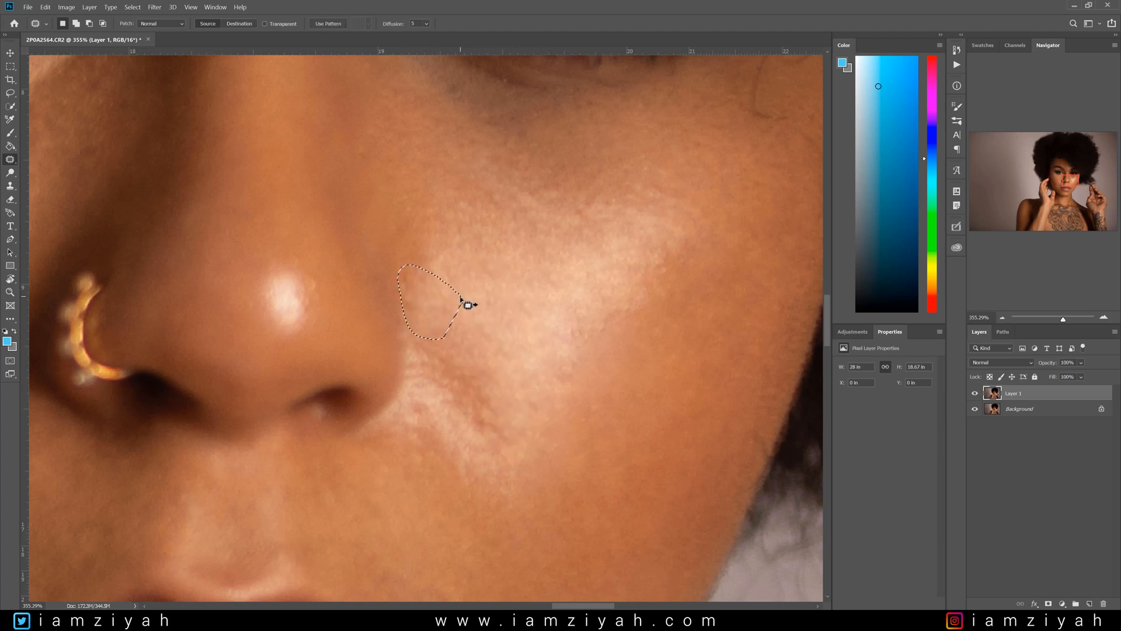
key(ctrl+d)
Compare the retouched cheek highlight with the original at portrait size by hiding and showing Layer 1.
scroll(522, 392, down, 8)
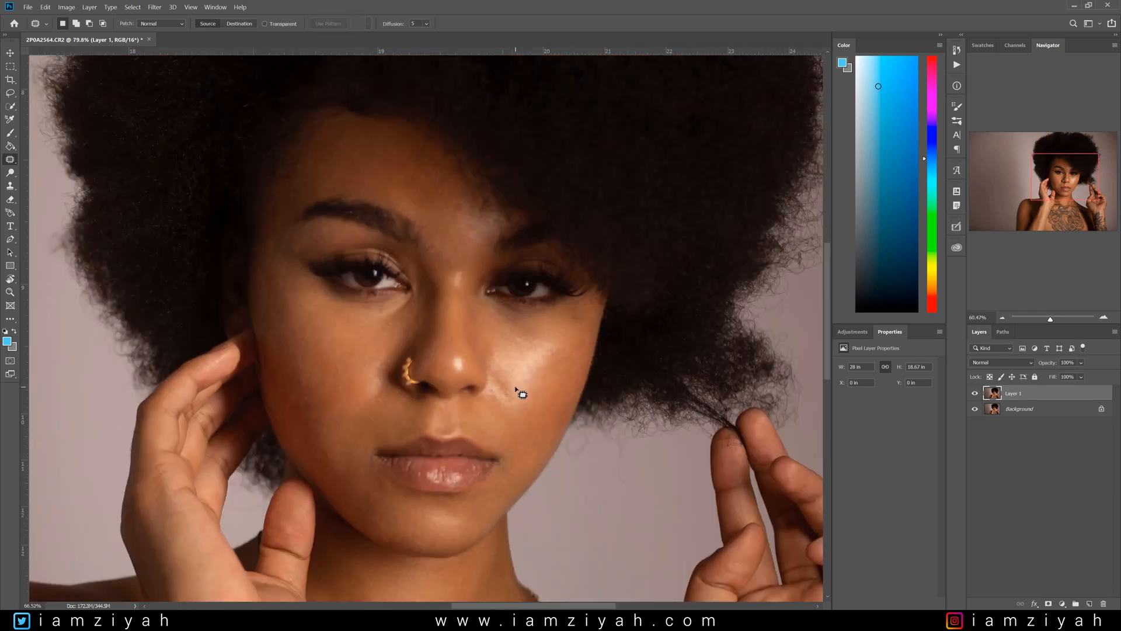
scroll(530, 409, up, 2)
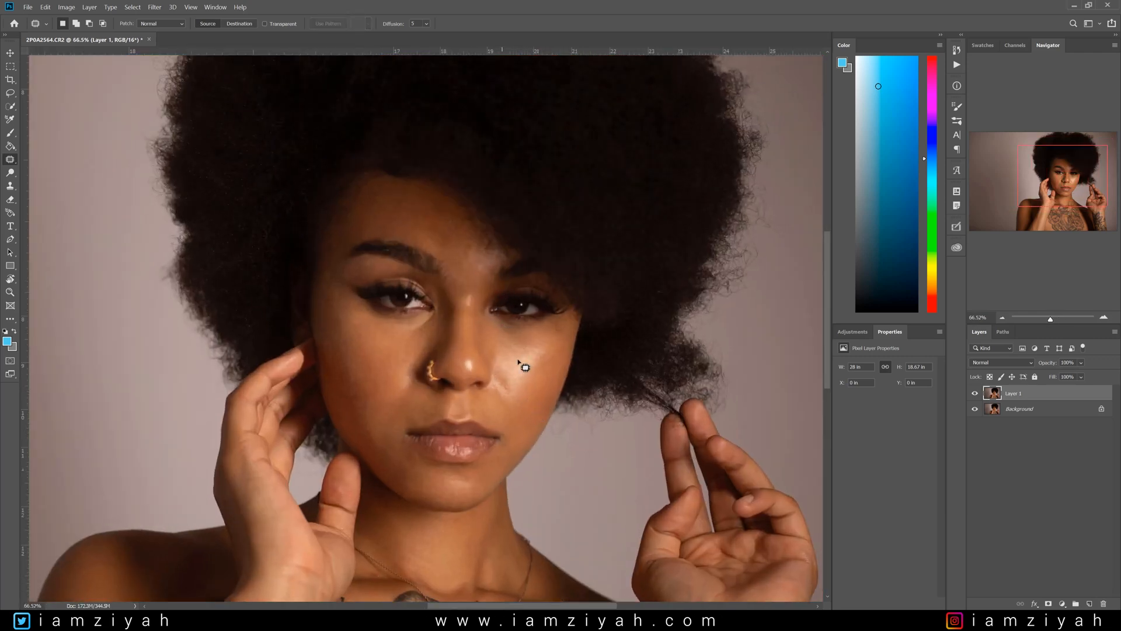
scroll(531, 428, up, 1)
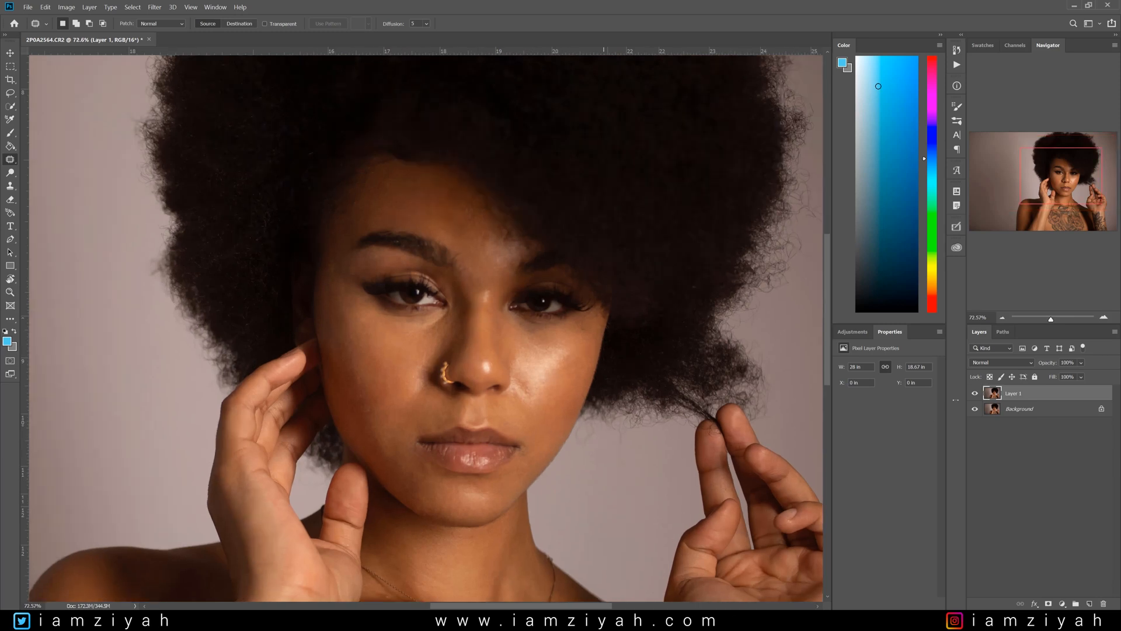
click(976, 394)
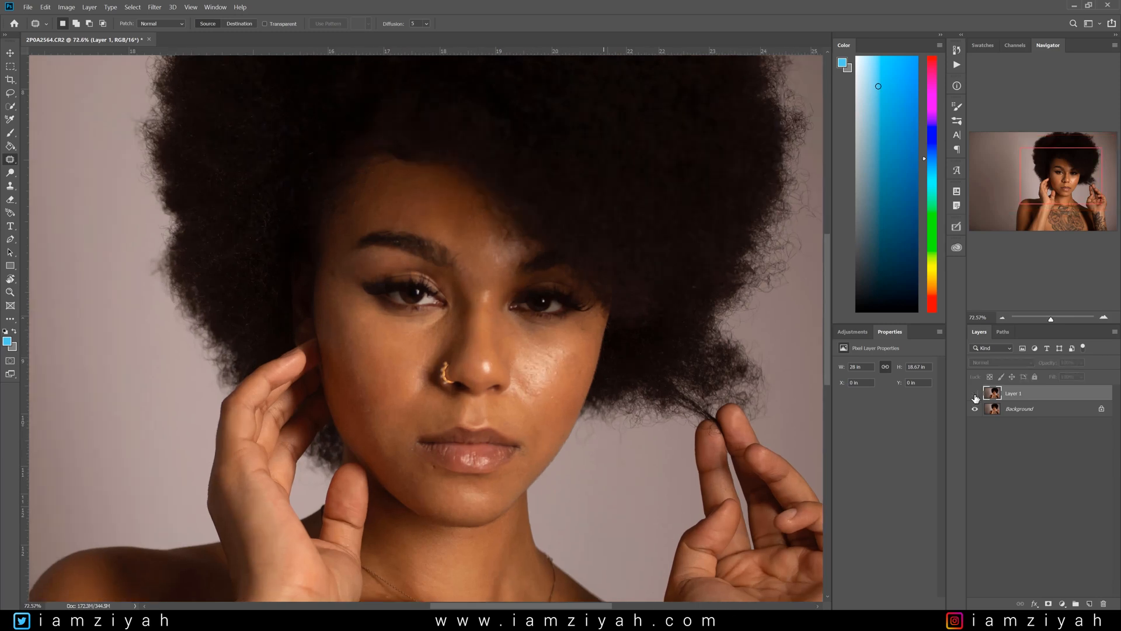
click(975, 395)
scroll(356, 391, down, 4)
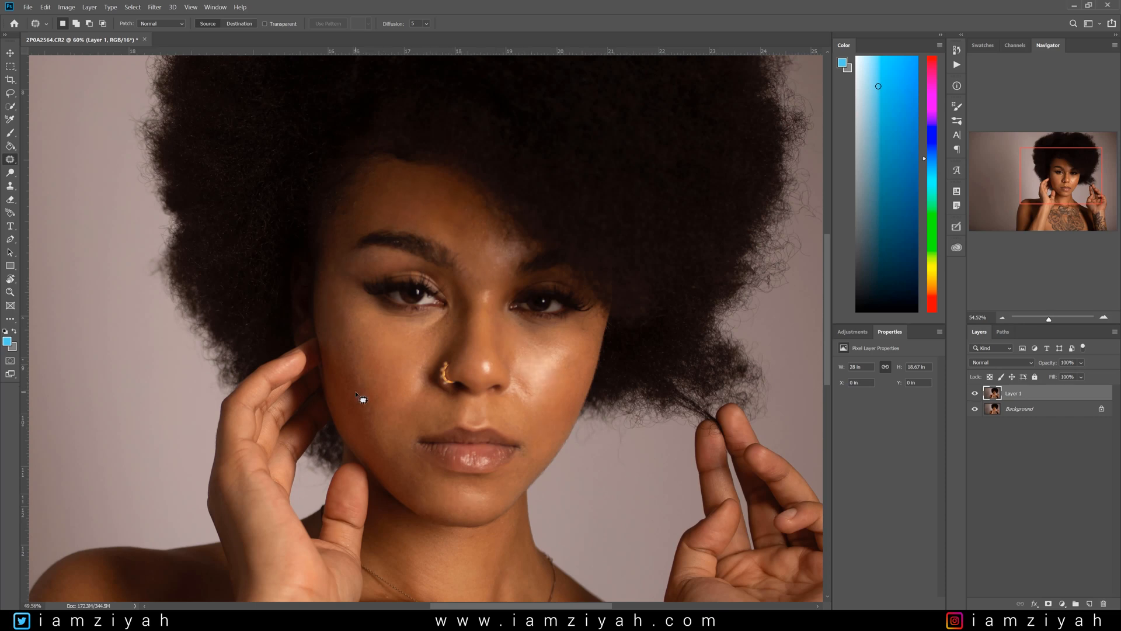
scroll(377, 395, up, 5)
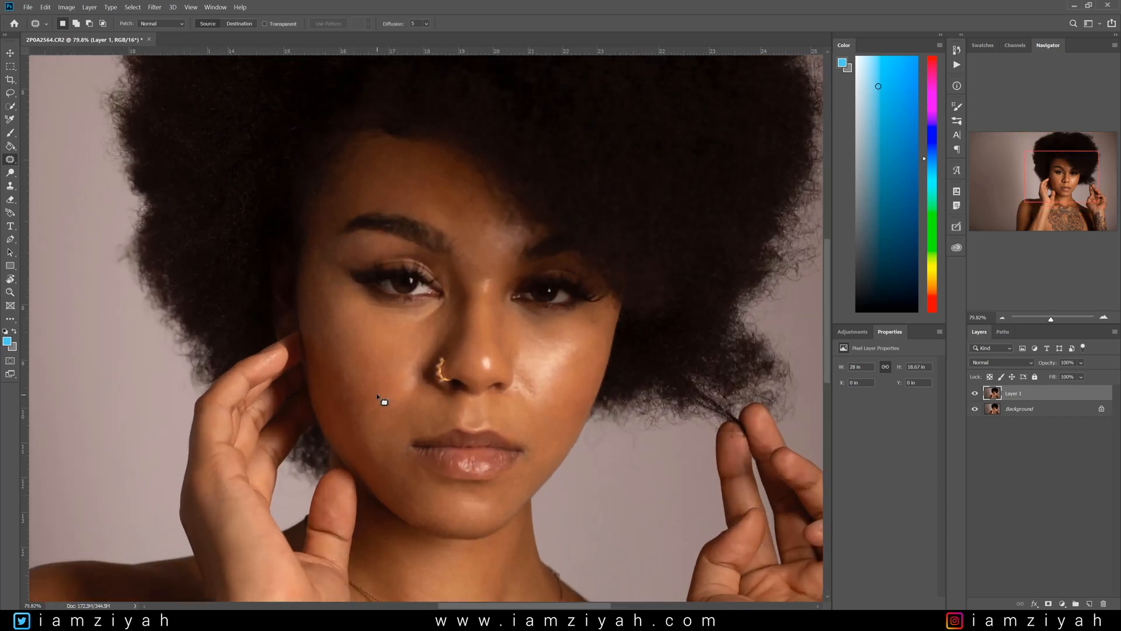
Patch the blotchy skin in and around the pale forehead highlight between the eyebrows, and clear the selection.
scroll(505, 236, up, 8)
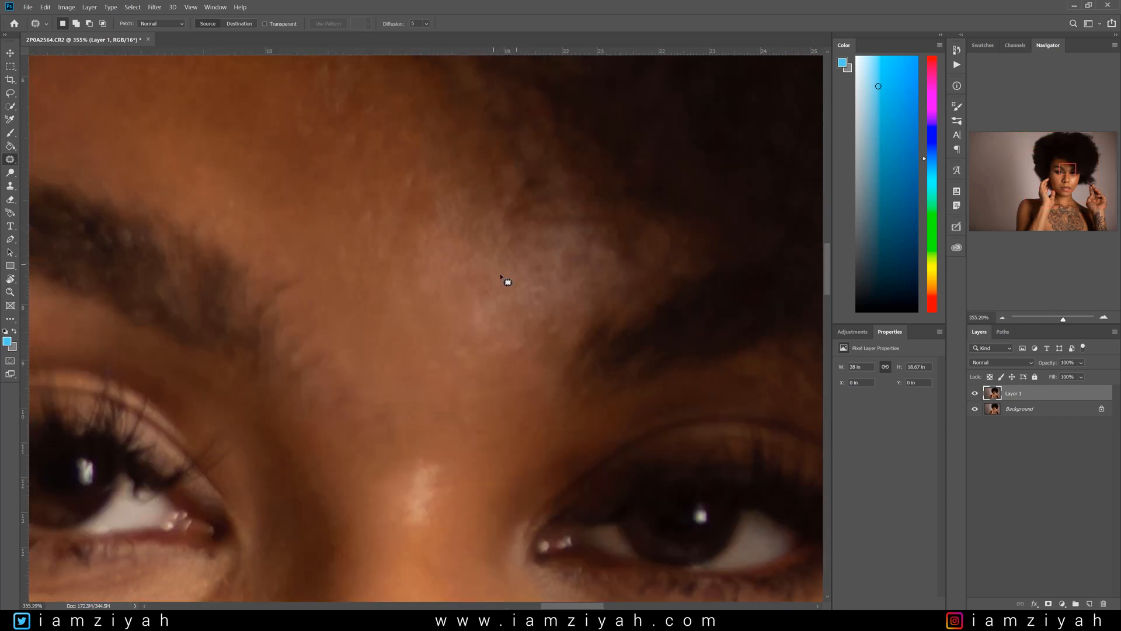
drag(503, 320, 450, 292)
drag(413, 348, 455, 342)
mouse_move(510, 368)
mouse_down()
mouse_move(575, 340)
mouse_move(480, 376)
mouse_move(554, 320)
mouse_up()
mouse_move(494, 286)
mouse_down()
mouse_move(493, 299)
mouse_move(459, 289)
mouse_up()
key(ctrl+d)
scroll(445, 385, down, 3)
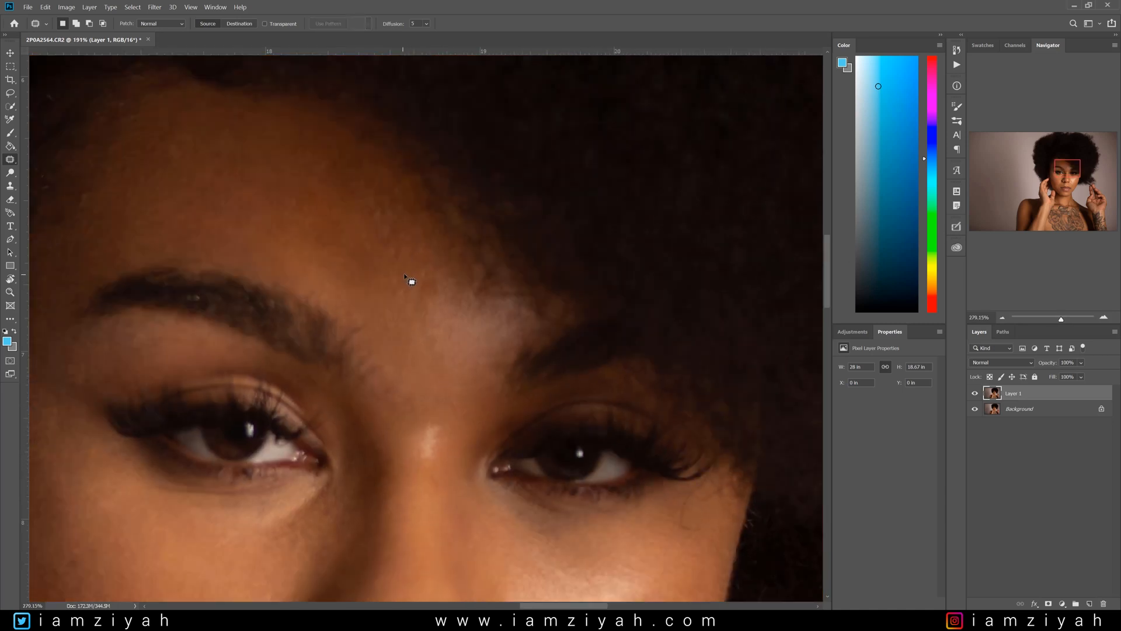
Patch the remaining uneven spots on the lower central forehead above the nose bridge with adjacent skin, and clear the selection.
scroll(403, 275, up, 4)
drag(451, 300, 453, 262)
drag(431, 348, 451, 299)
mouse_move(427, 300)
mouse_down()
mouse_move(413, 376)
mouse_move(418, 323)
mouse_move(460, 307)
mouse_move(430, 301)
mouse_up()
key(ctrl+d)
mouse_move(387, 159)
mouse_down()
mouse_move(332, 219)
mouse_move(379, 224)
mouse_move(362, 298)
mouse_up()
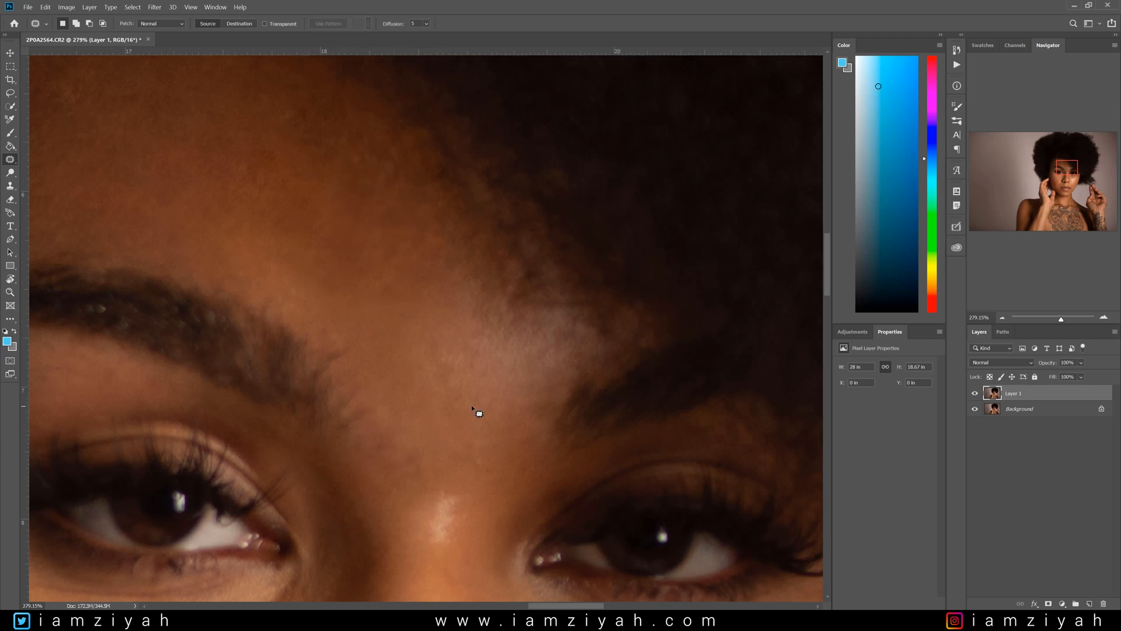
mouse_move(432, 319)
mouse_down()
mouse_move(450, 408)
mouse_move(434, 320)
mouse_up()
drag(446, 390, 409, 358)
key(ctrl+d)
Patch the uneven dark skin on the outer upper arm below the shoulder with smoother adjacent skin, and clear the selection.
scroll(460, 361, down, 5)
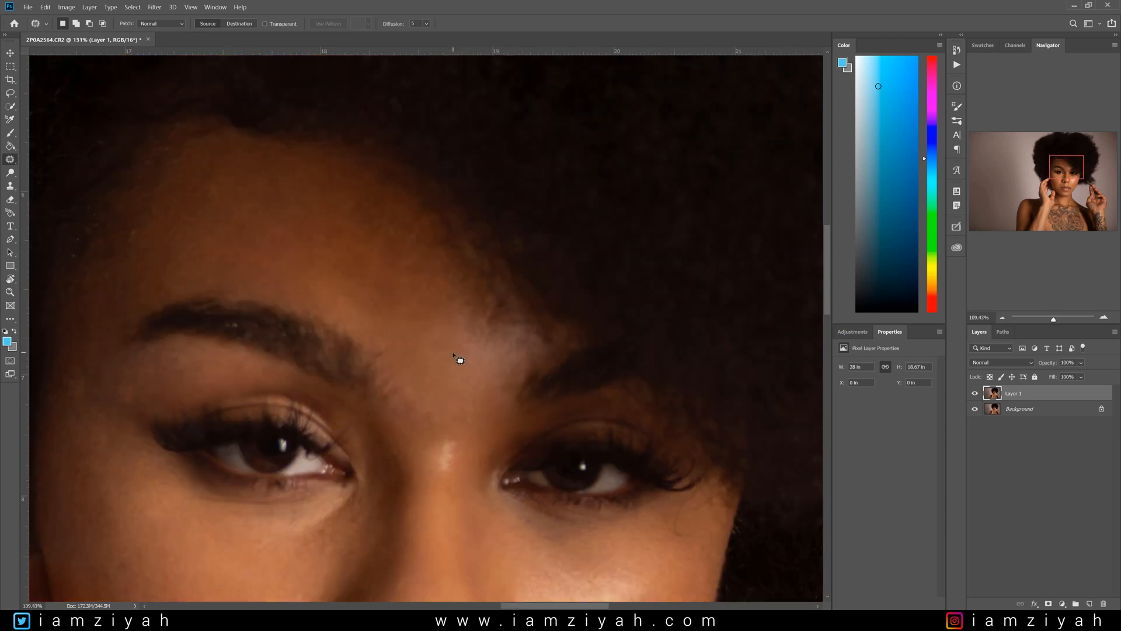
scroll(457, 363, down, 2)
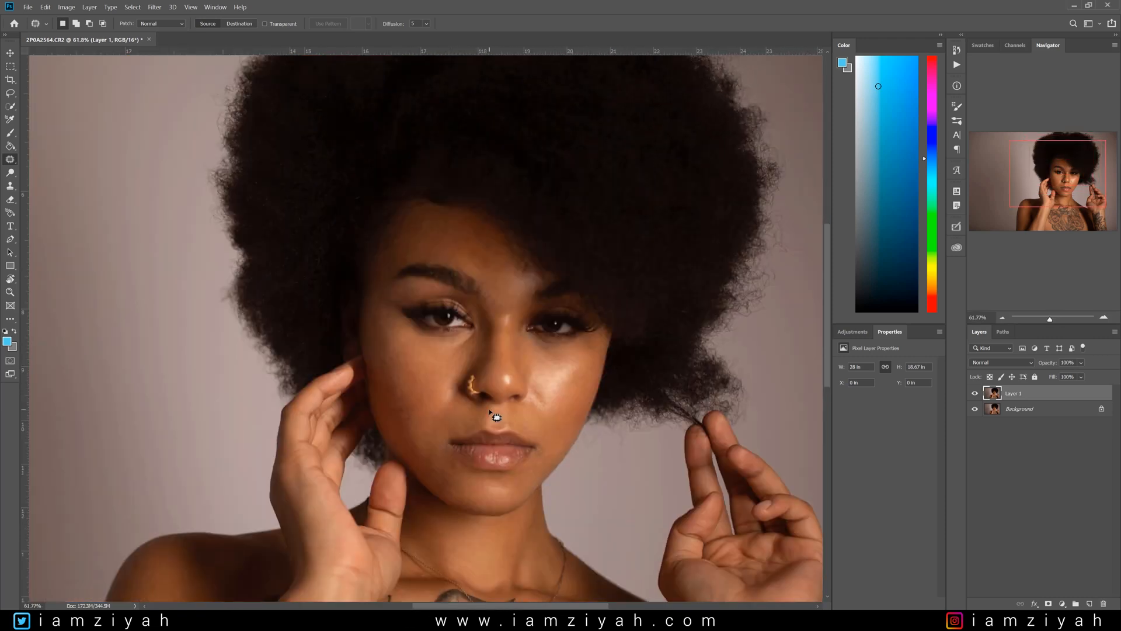
drag(1059, 183, 1026, 212)
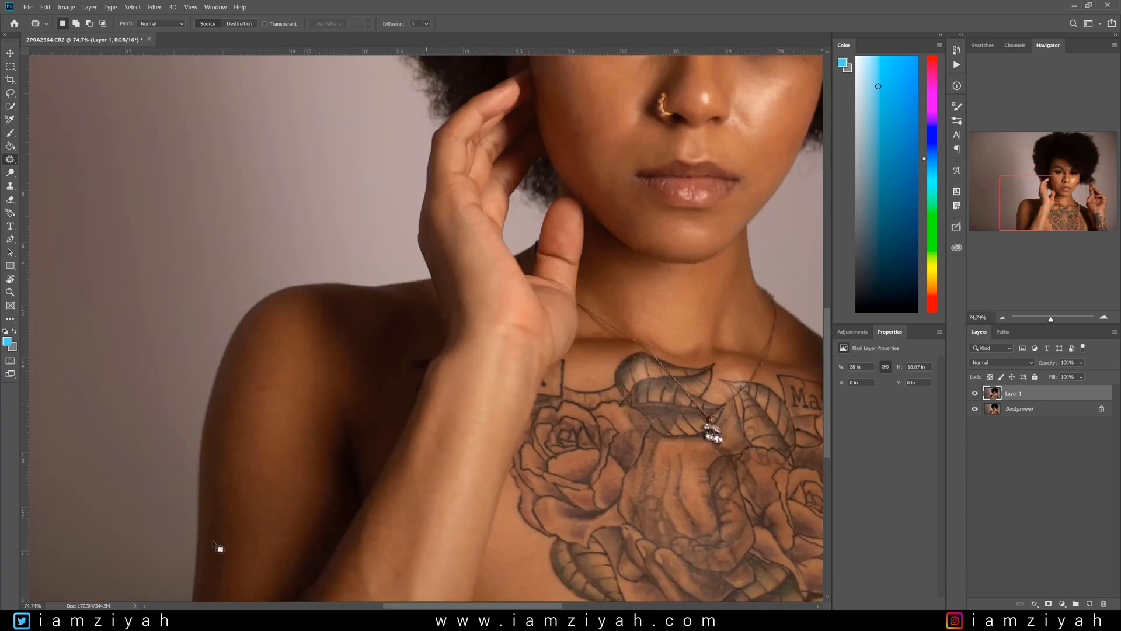
scroll(157, 487, up, 5)
scroll(291, 407, up, 5)
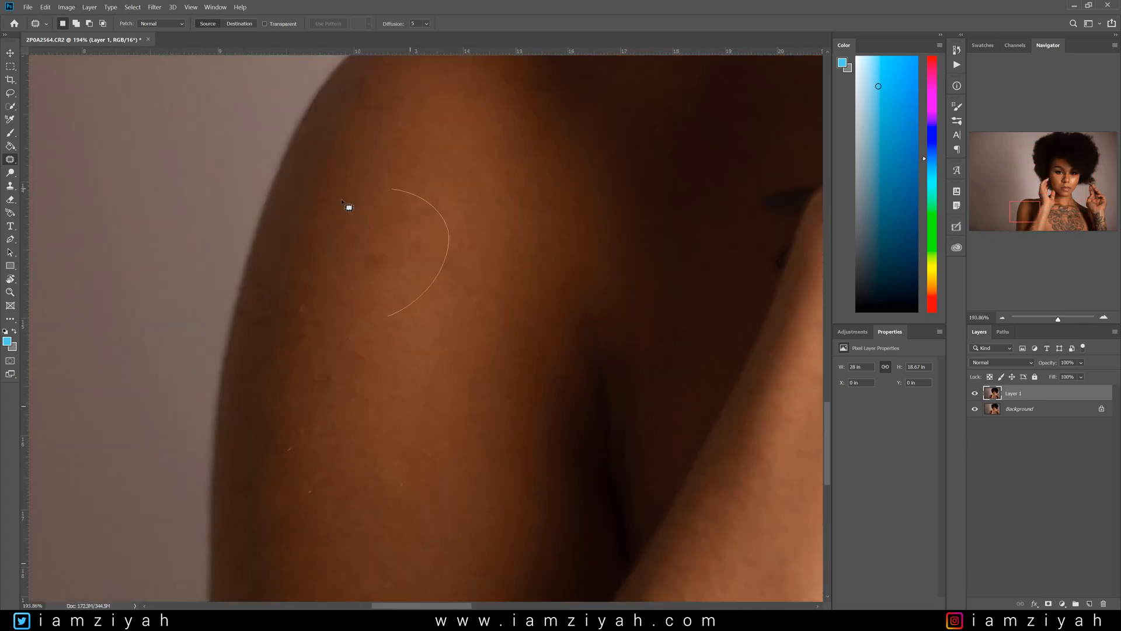
drag(341, 200, 389, 322)
drag(407, 252, 396, 386)
mouse_move(453, 186)
mouse_down()
mouse_move(434, 107)
mouse_move(433, 257)
mouse_move(447, 186)
mouse_move(472, 191)
mouse_up()
key(ctrl+d)
Patch the small specks and blotches along the outer side of the upper arm with clean arm skin.
mouse_move(361, 337)
mouse_down()
mouse_move(279, 270)
mouse_move(307, 464)
mouse_move(358, 370)
mouse_move(327, 552)
mouse_up()
key(ctrl+d)
mouse_move(359, 223)
mouse_down()
mouse_move(352, 288)
mouse_move(372, 186)
mouse_up()
Patch the uneven diagonal area across the upper arm just below the shoulder with nearby skin, and clear the selection.
scroll(435, 192, down, 3)
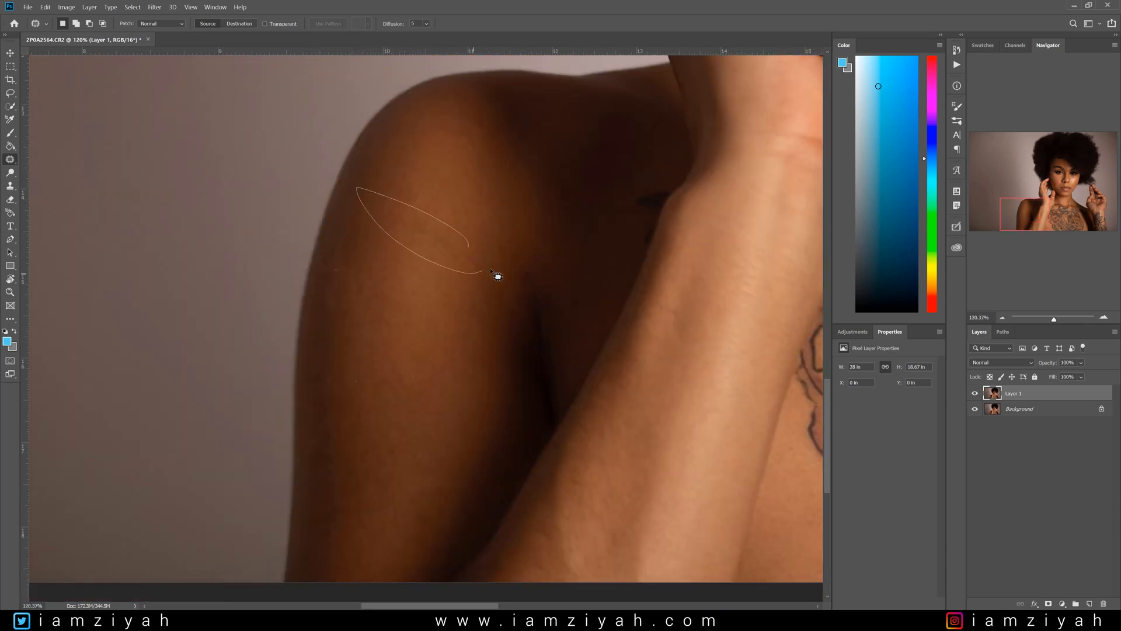
drag(491, 271, 470, 241)
drag(431, 252, 430, 294)
mouse_move(516, 294)
mouse_down()
mouse_move(494, 278)
mouse_move(477, 299)
mouse_up()
click(510, 174)
Compare the retouched portrait with the original across the whole image by hiding and showing Layer 1.
mouse_move(1035, 215)
mouse_down()
mouse_move(1101, 221)
mouse_move(1077, 222)
mouse_move(1093, 223)
mouse_move(1093, 196)
mouse_move(1075, 195)
mouse_move(1055, 240)
mouse_move(1020, 201)
mouse_up()
scroll(401, 348, down, 7)
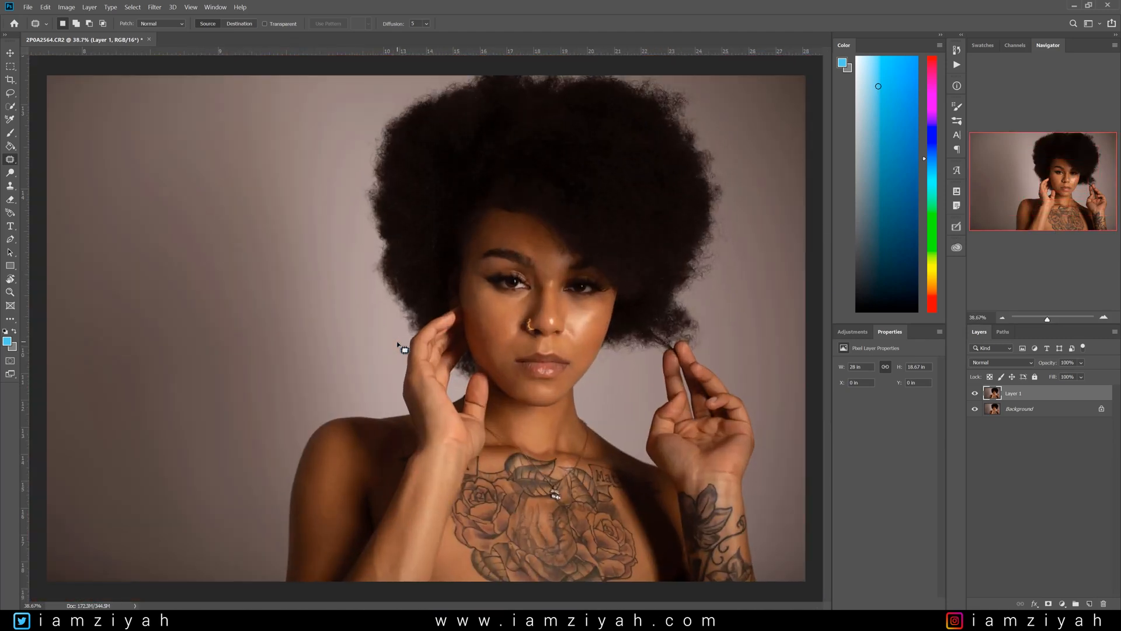
click(978, 396)
click(978, 396)
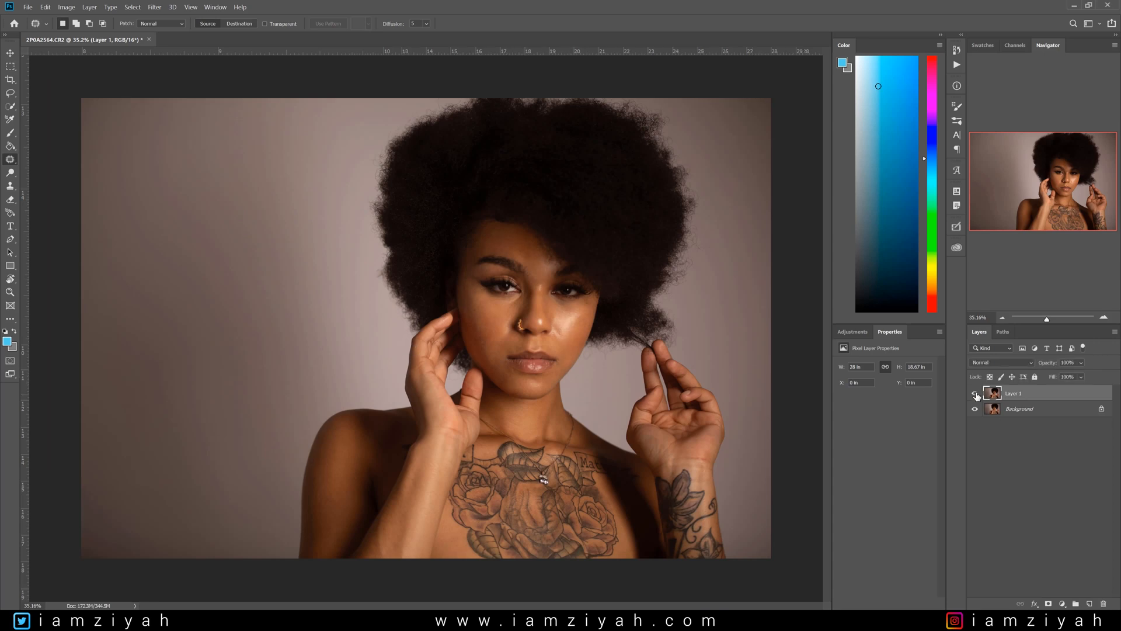
click(977, 396)
click(977, 396)
click(977, 396)
scroll(633, 288, up, 3)
scroll(598, 321, down, 3)
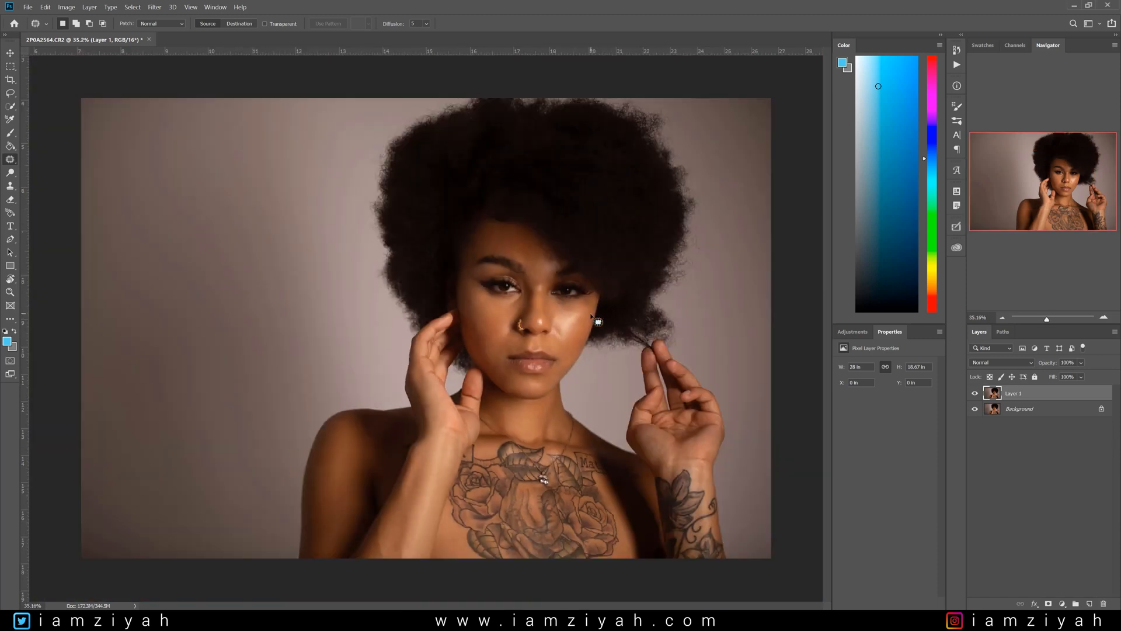
scroll(524, 288, up, 4)
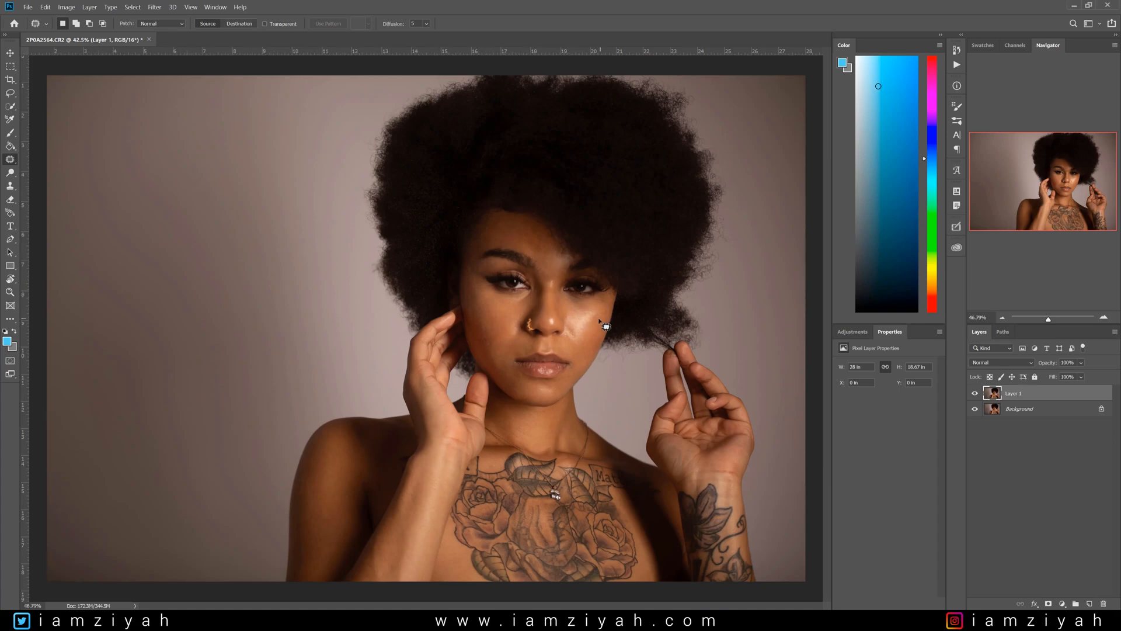